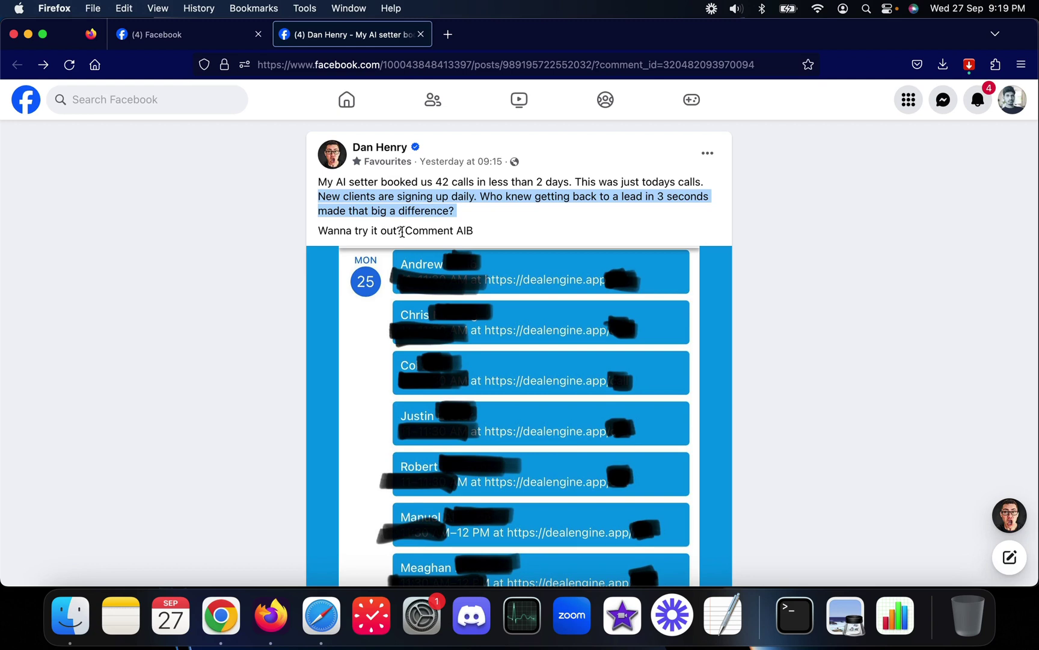
- Examine the AI setter post, its AIB comment keyword, the comment count and the author's "Just shot you a DM!" replies
double_click(461, 229)
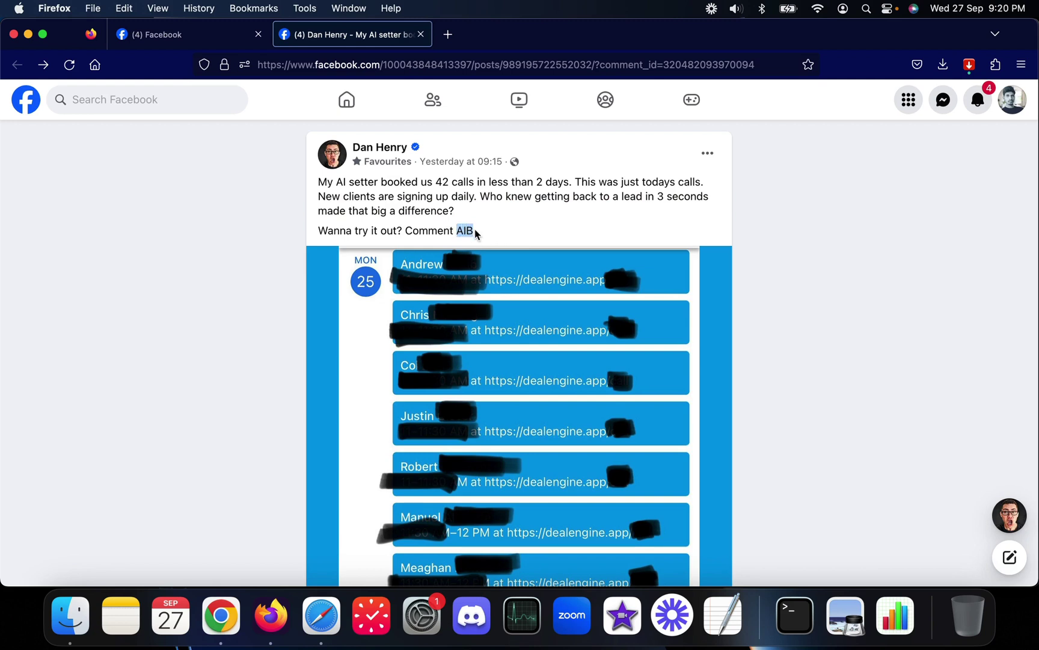
scroll(480, 271, "down", 8)
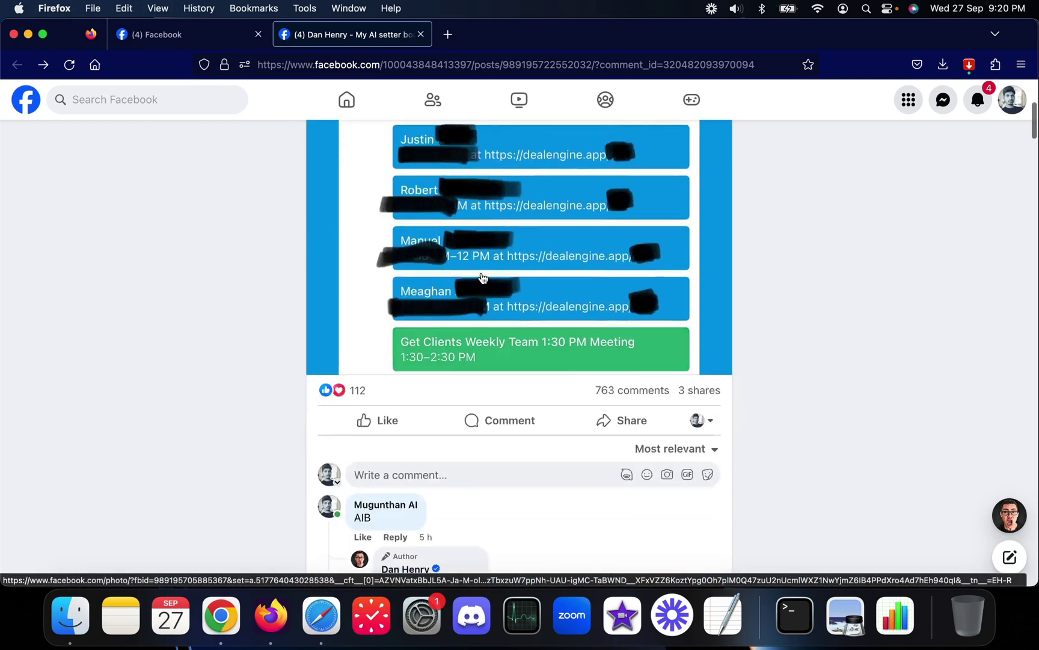
scroll(548, 298, "up", 4)
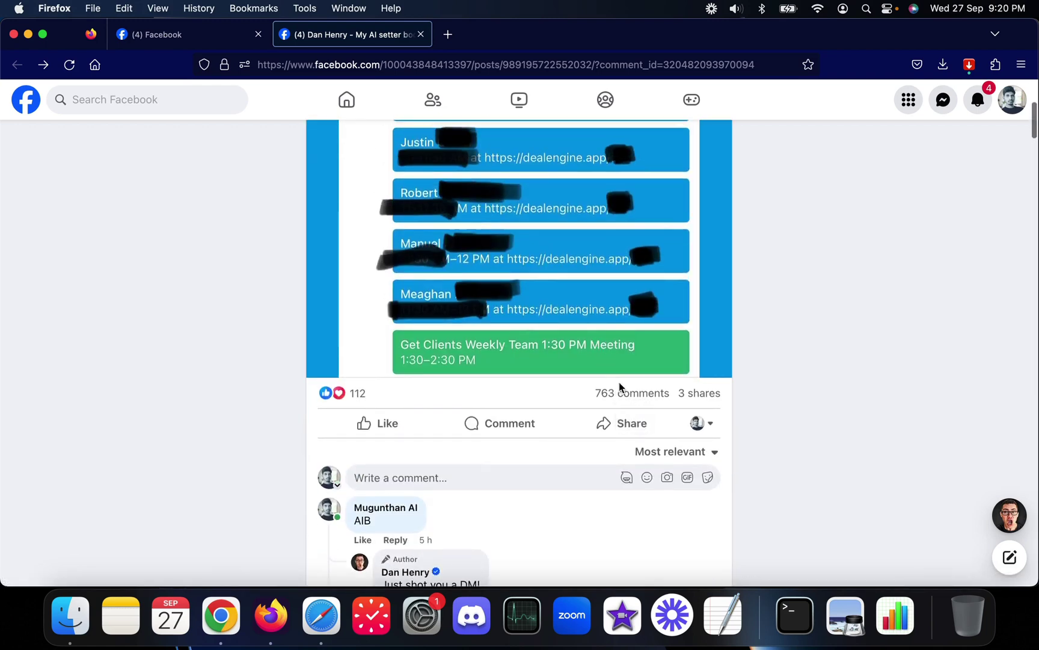
mouse_move(596, 397)
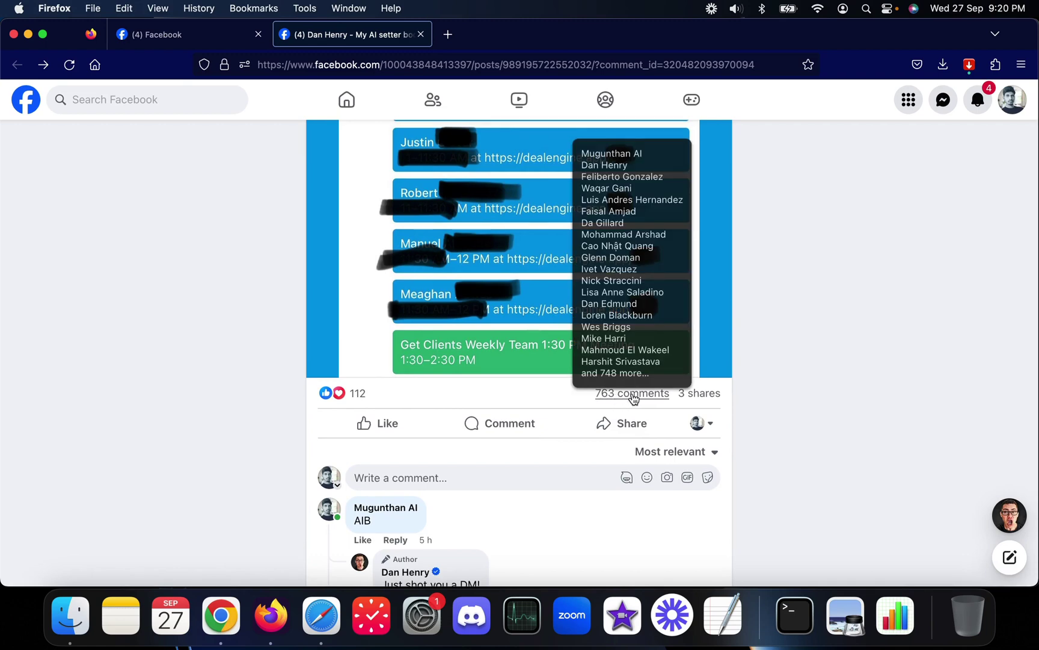
scroll(511, 337, "up", 5)
scroll(463, 281, "down", 4)
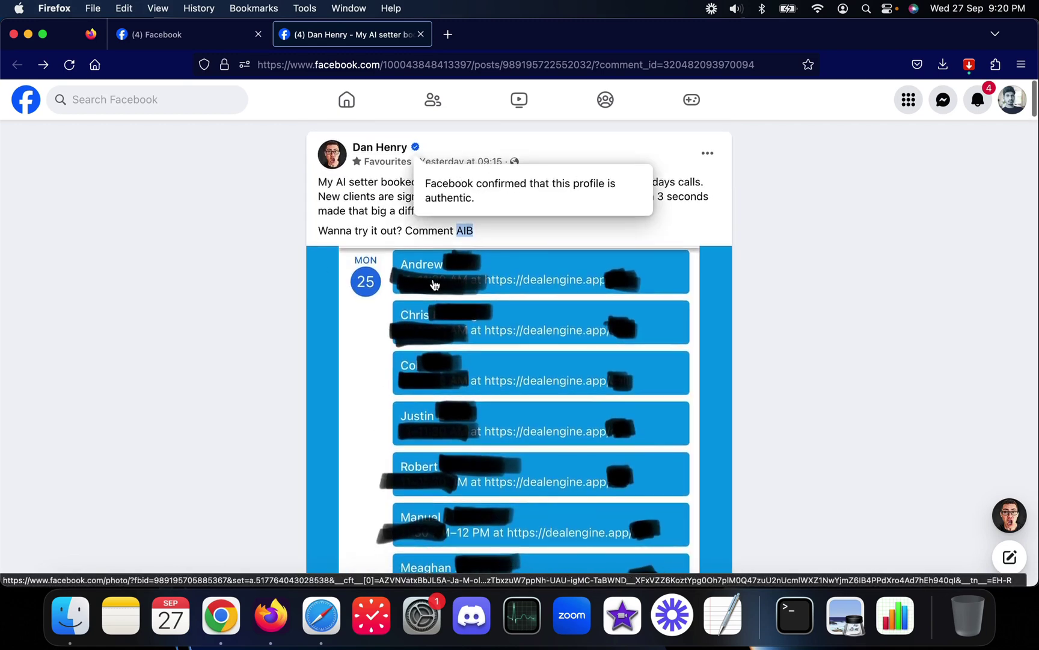
scroll(441, 282, "down", 3)
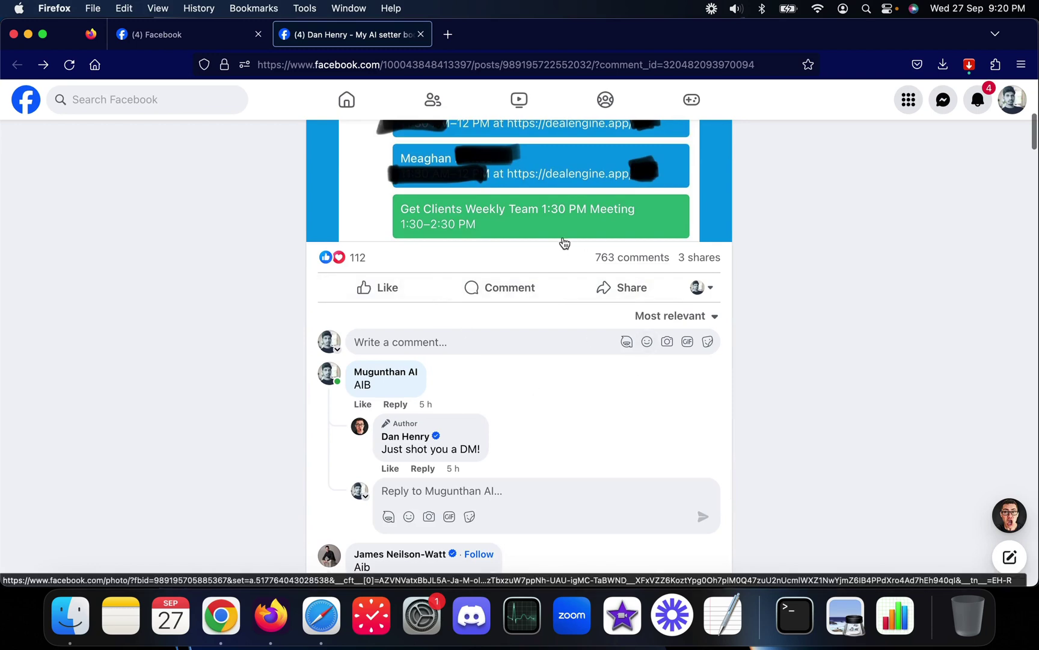
mouse_move(632, 256)
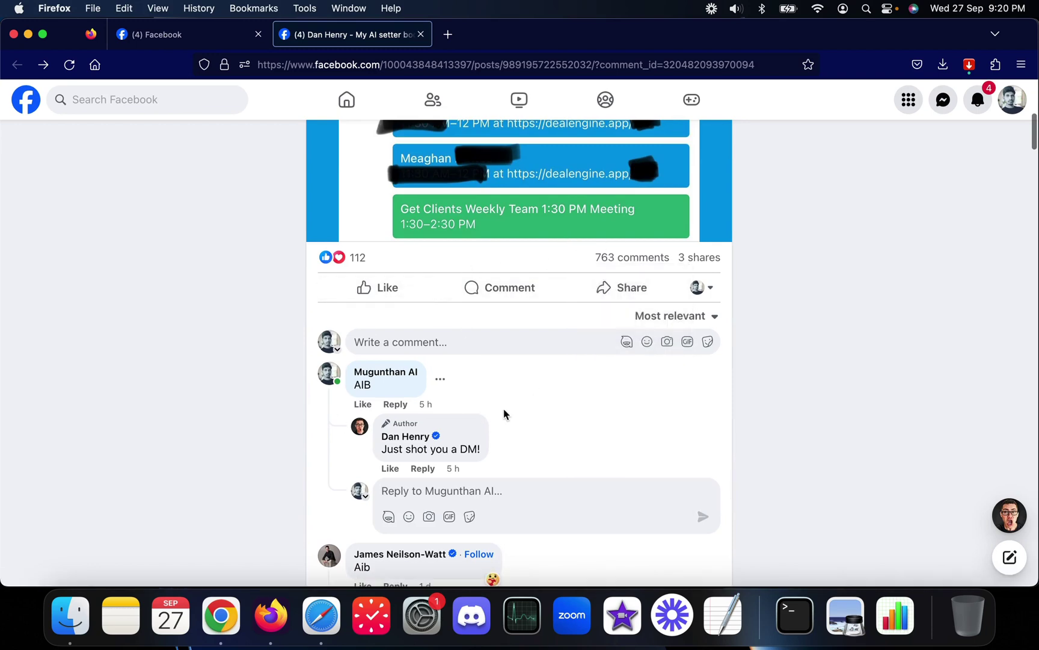
scroll(504, 411, "down", 1)
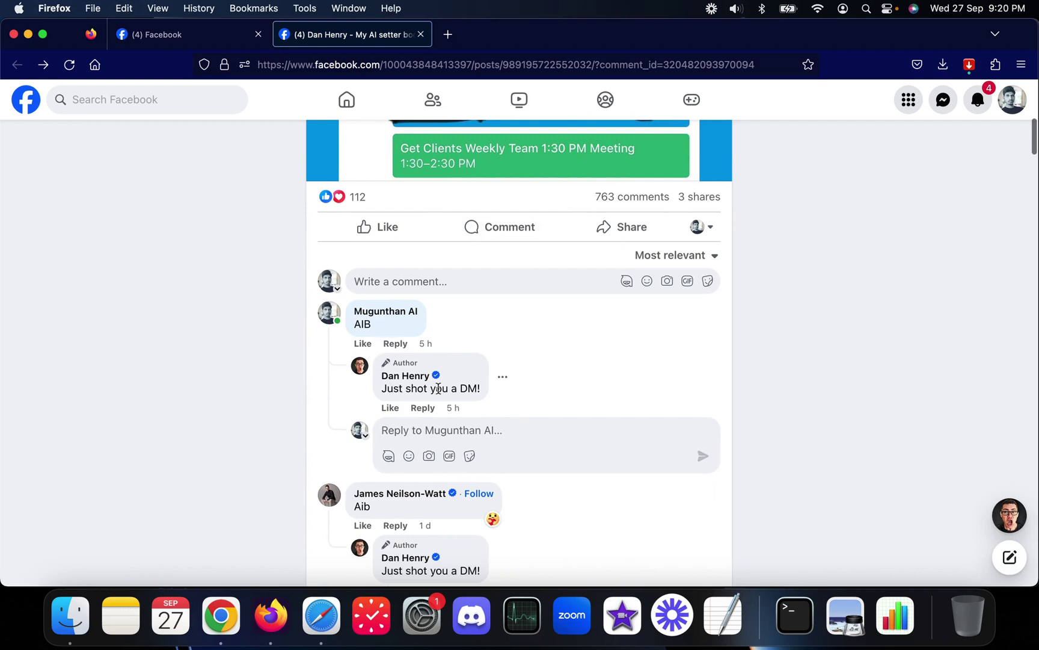
scroll(438, 388, "down", 3)
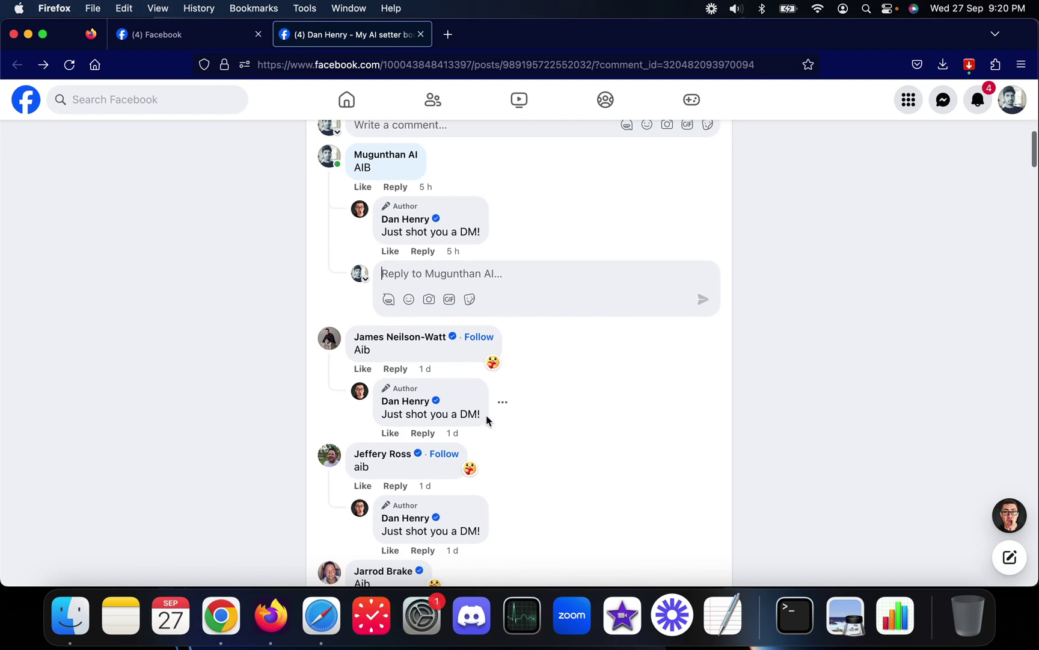
left_click_drag(487, 419, 366, 416)
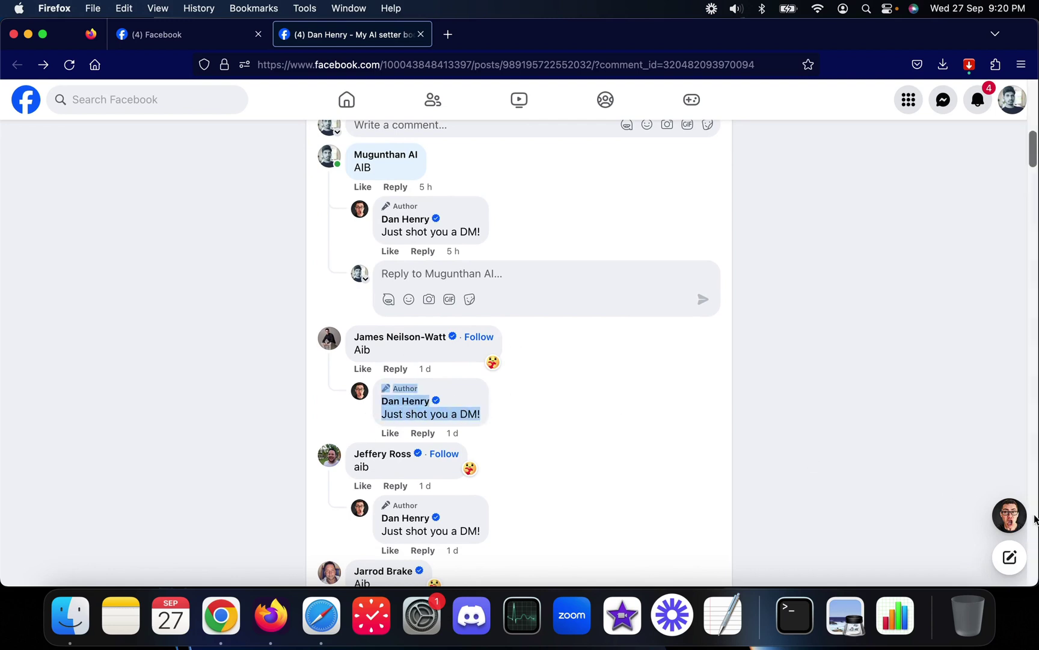
- Open the chat with the post's author and read the automated opening message about the Deal Engine software, comparing it with the post
left_click(1016, 516)
scroll(894, 421, "up", 10)
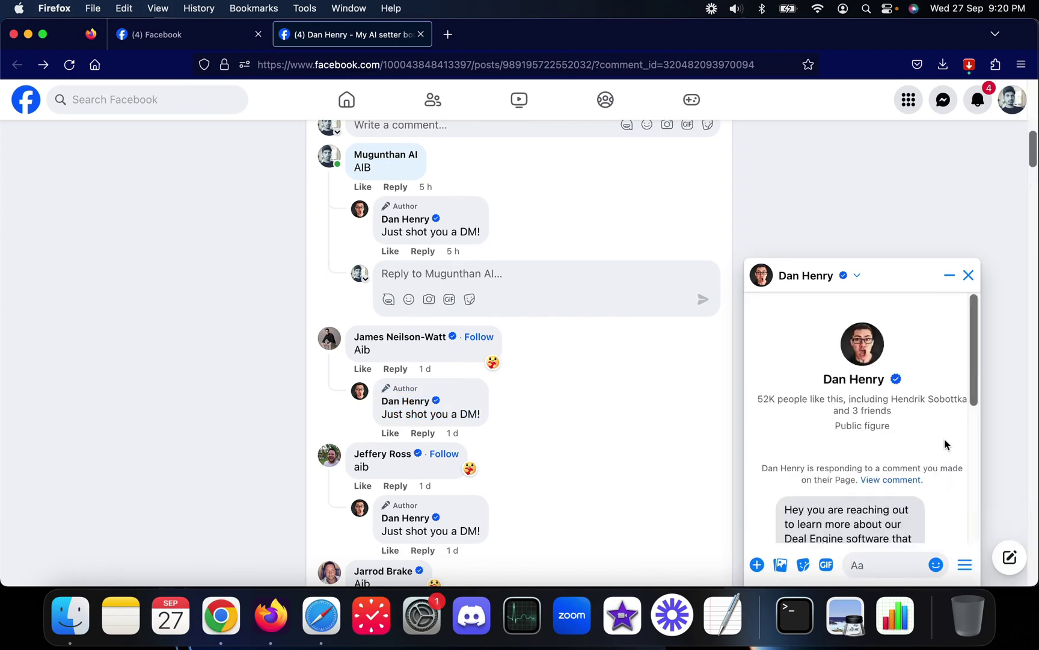
scroll(409, 529, "up", 5)
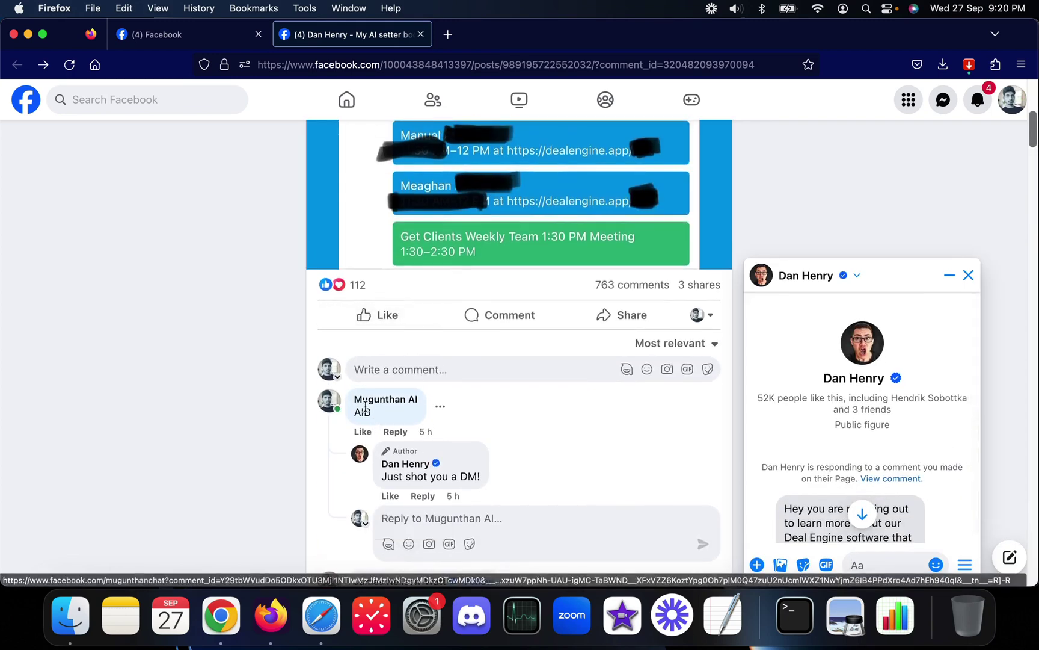
scroll(545, 417, "down", 3)
scroll(849, 463, "down", 2)
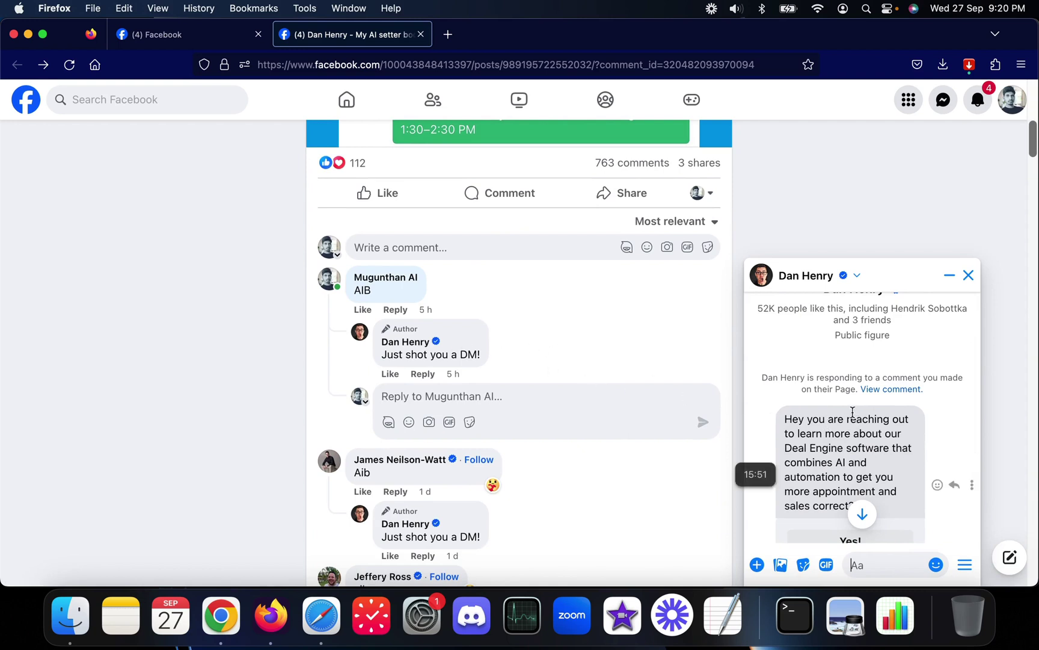
scroll(794, 420, "down", 1)
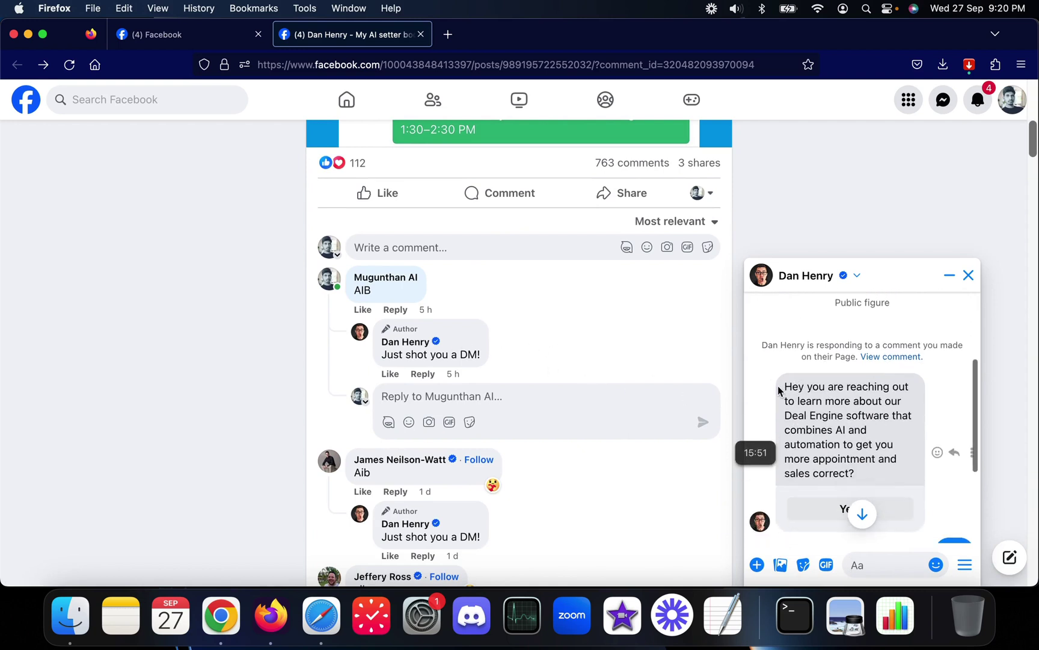
left_click_drag(785, 385, 902, 415)
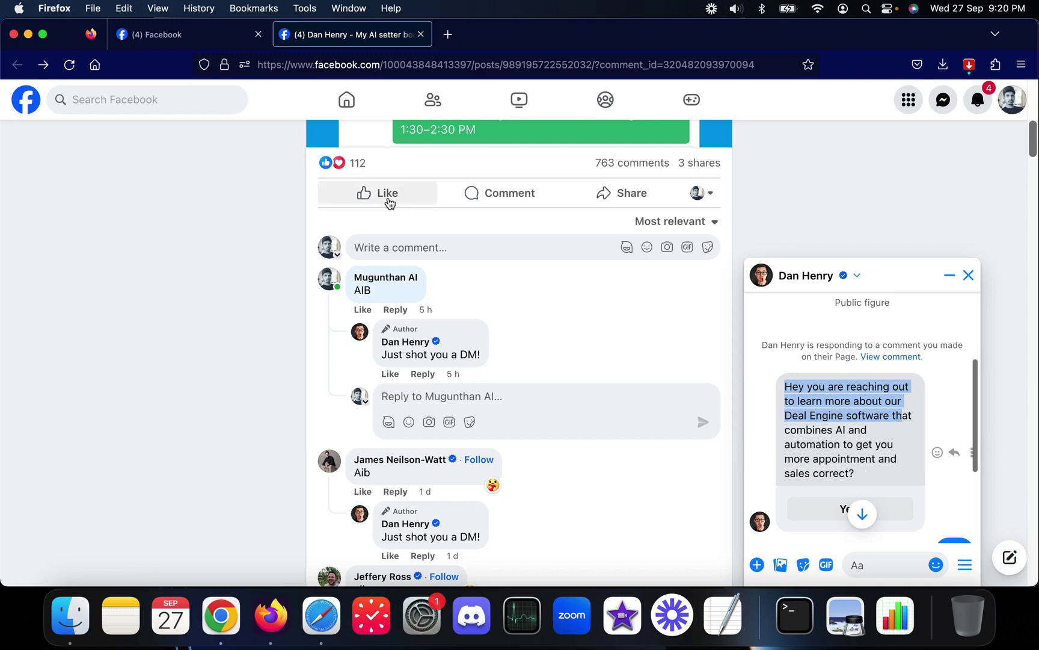
scroll(387, 202, "up", 6)
scroll(534, 249, "up", 2)
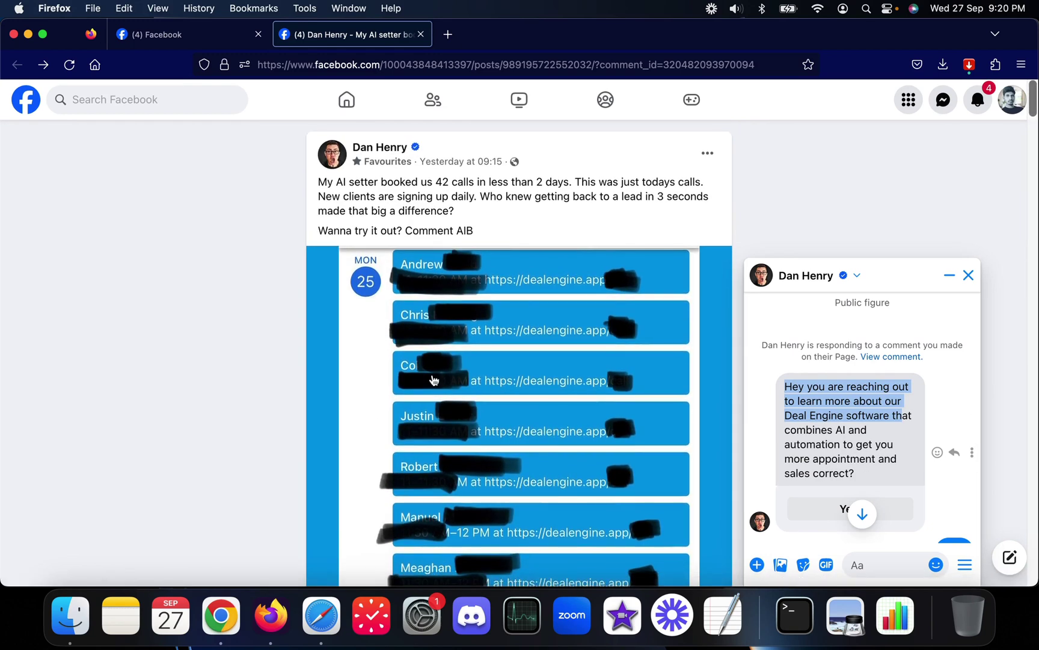
- Follow the link in the chat's last automated message and examine the landing page's sales text and client testimonials
scroll(961, 448, "down", 3)
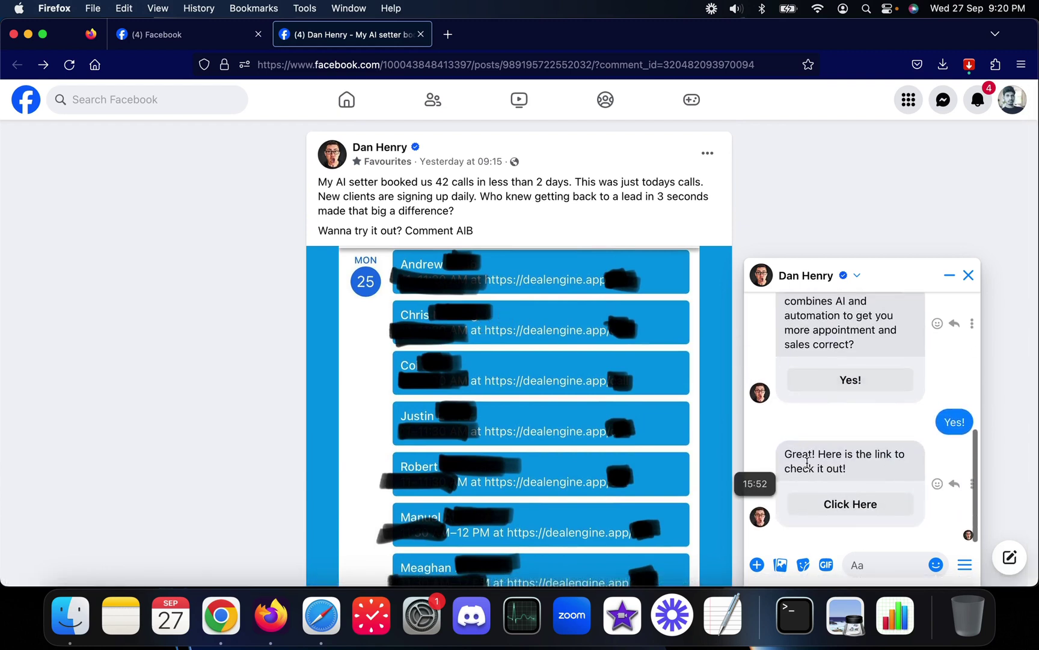
left_click(844, 503)
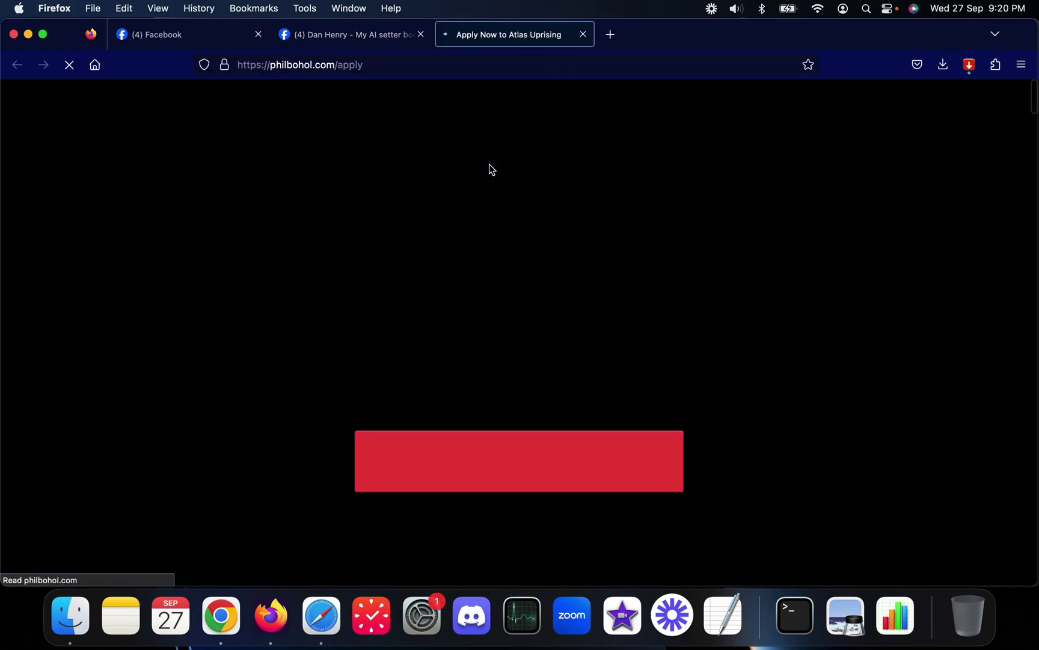
scroll(477, 364, "down", 10)
scroll(408, 413, "down", 15)
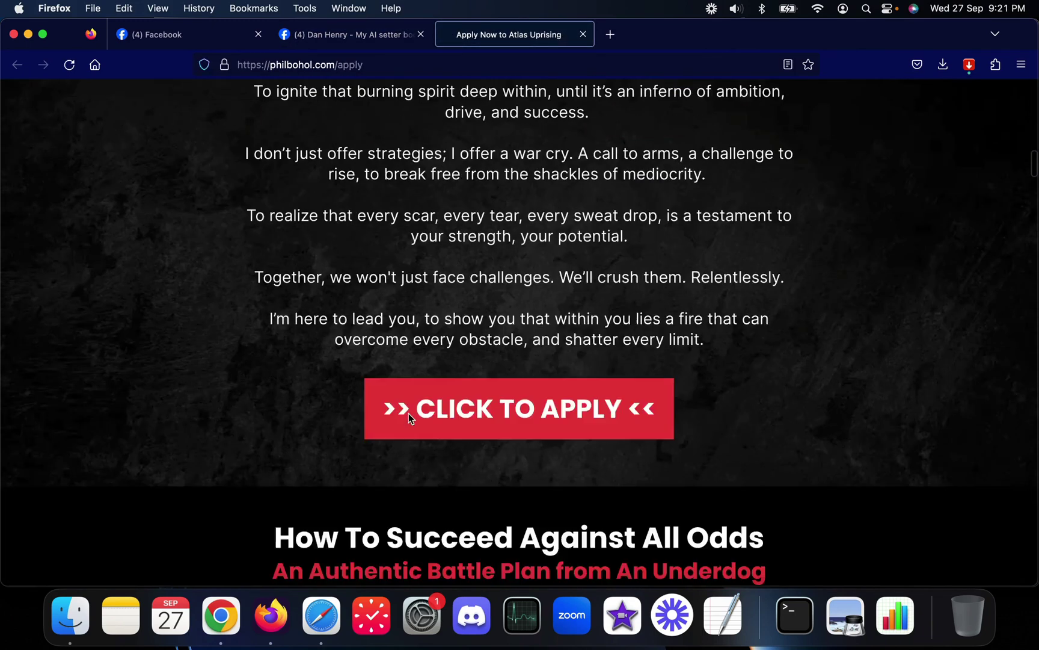
scroll(469, 363, "down", 10)
scroll(468, 363, "down", 20)
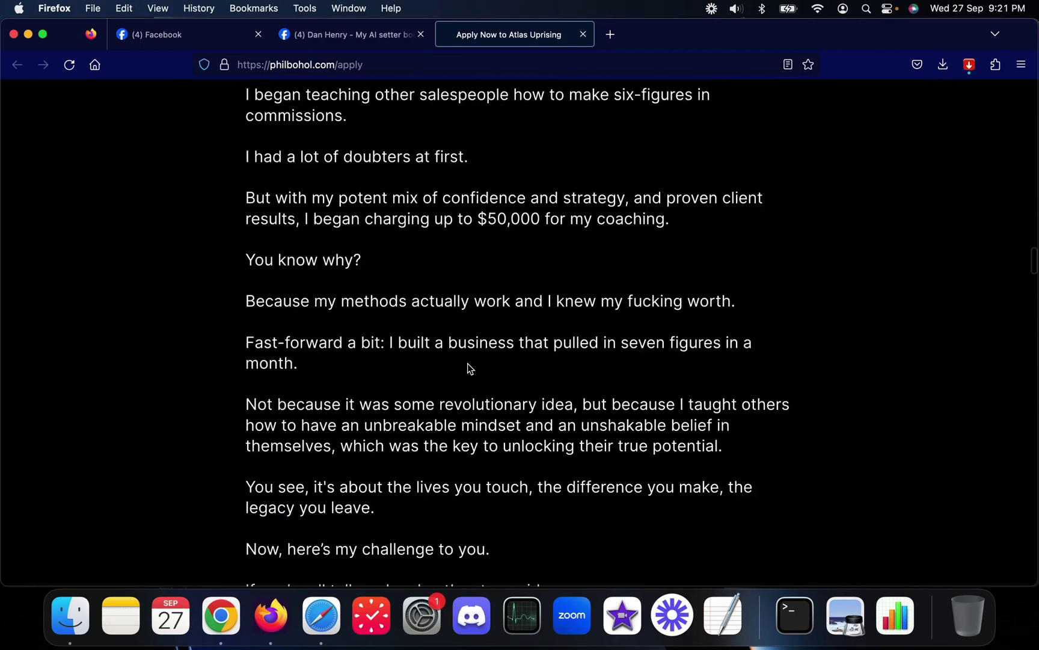
scroll(468, 363, "down", 10)
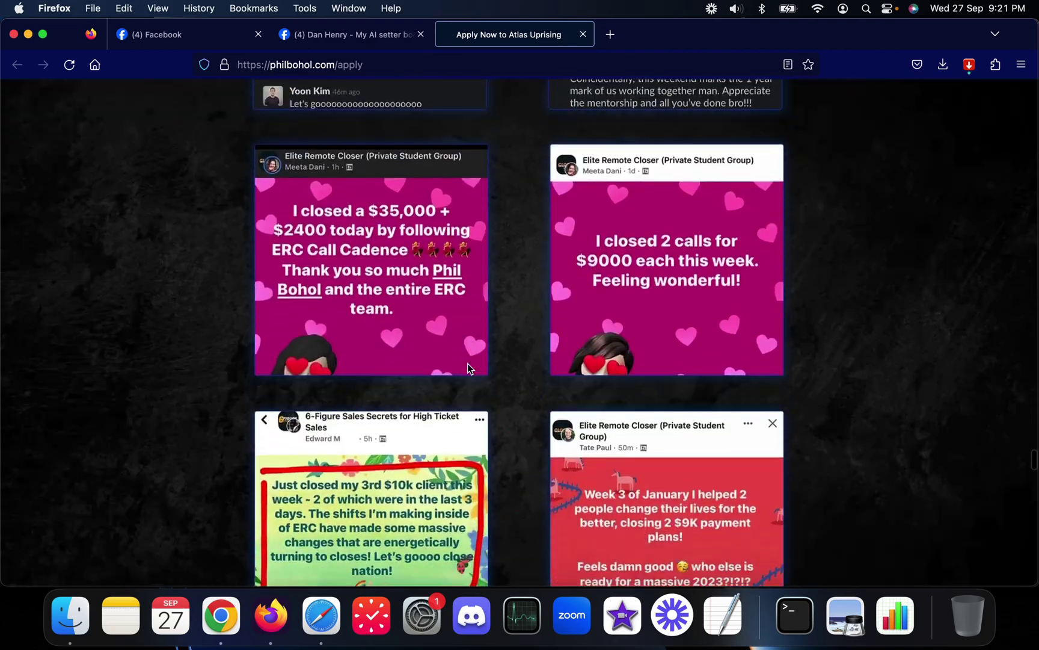
scroll(474, 340, "up", 15)
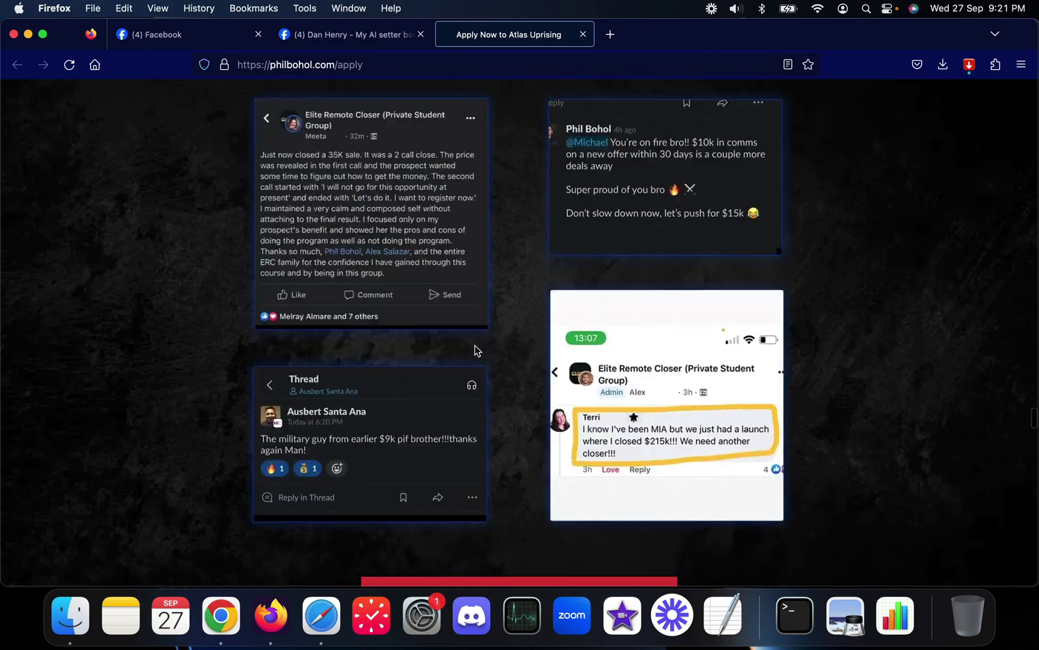
scroll(475, 350, "down", 15)
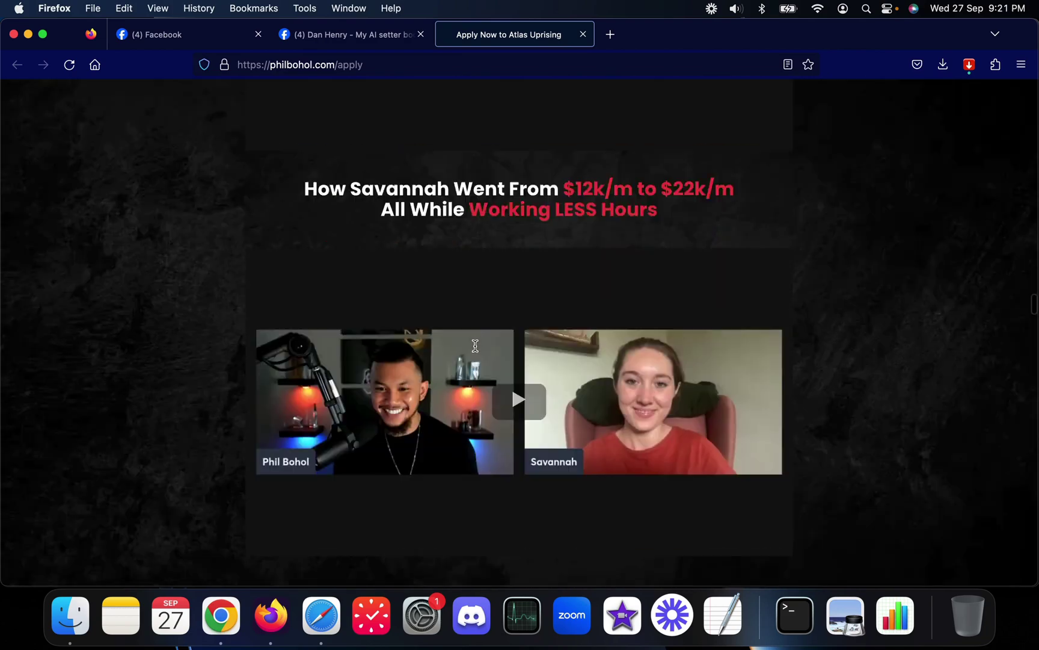
scroll(476, 350, "down", 15)
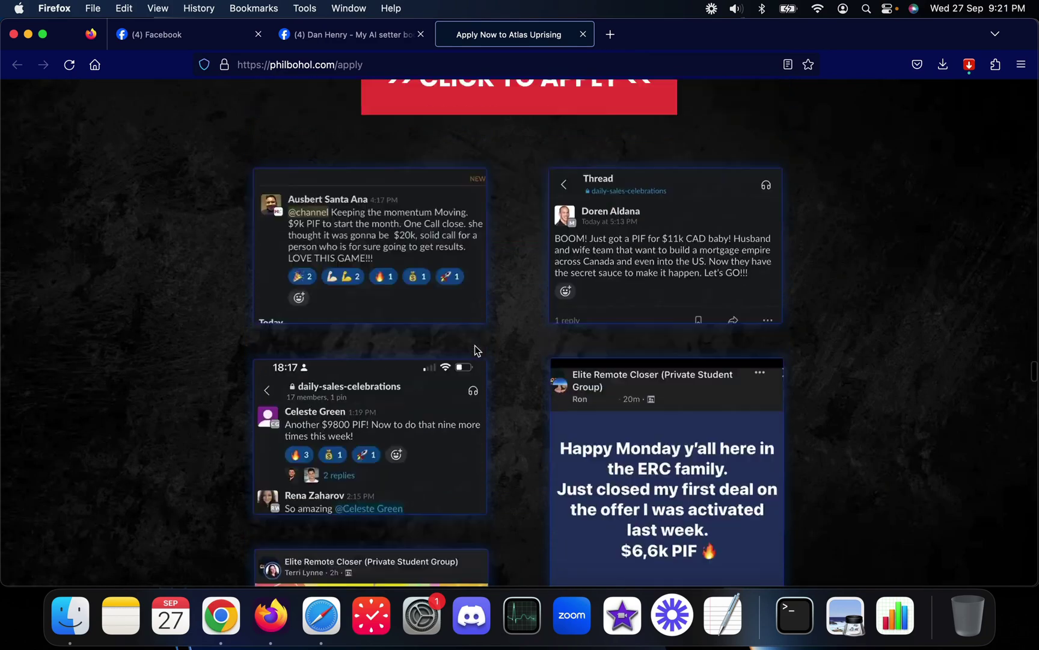
scroll(476, 350, "down", 15)
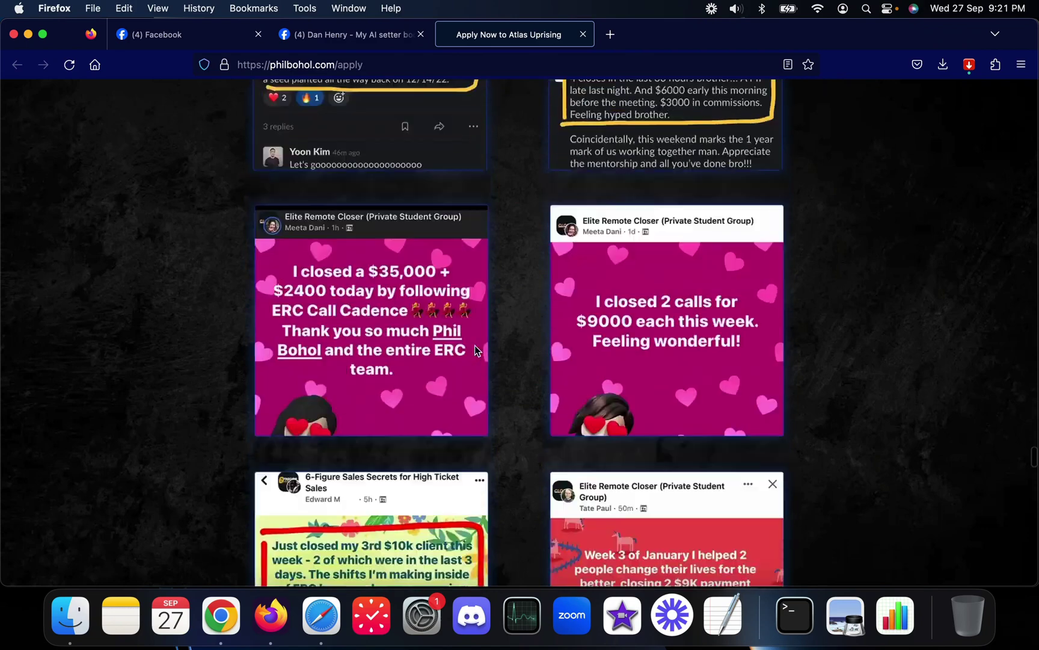
scroll(476, 350, "down", 10)
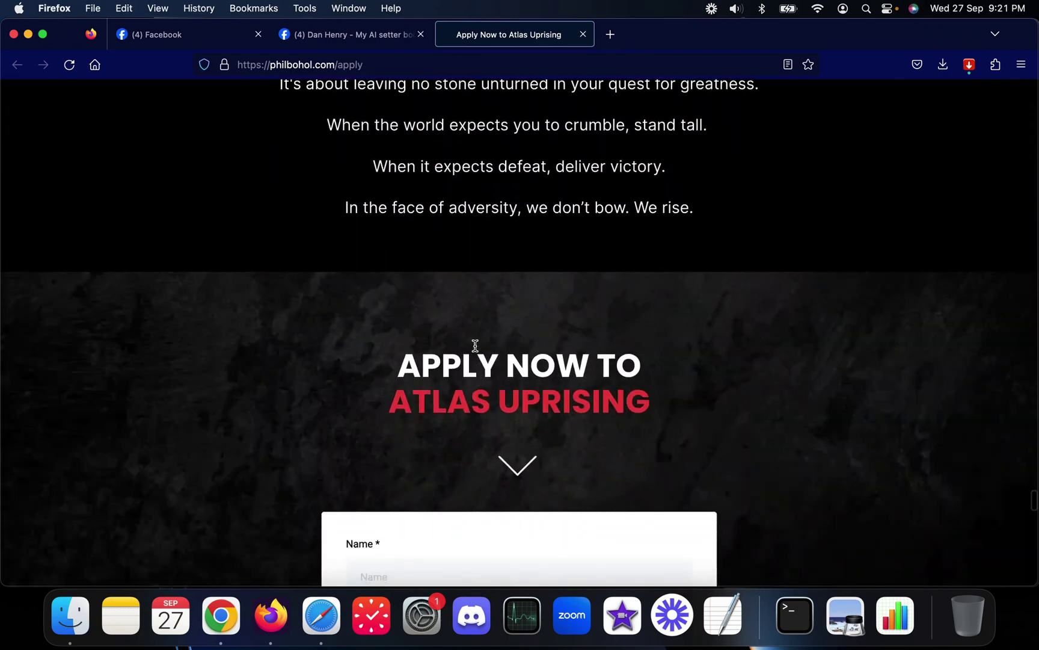
- Examine the questions in the Atlas Uprising application form, the page footer and the client results section
scroll(469, 334, "down", 3)
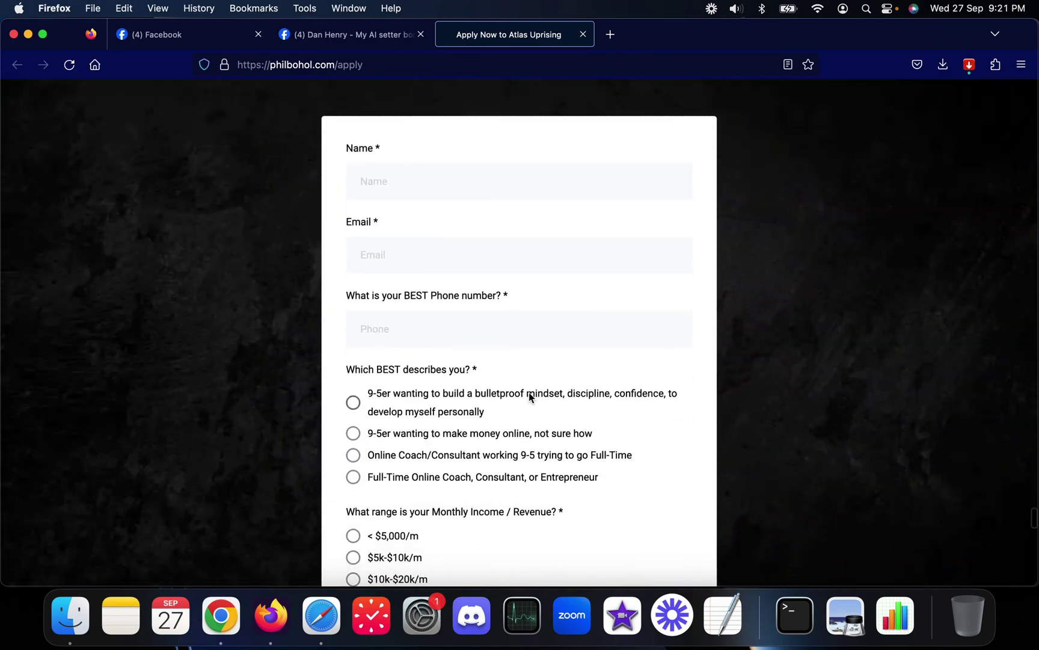
scroll(467, 395, "down", 15)
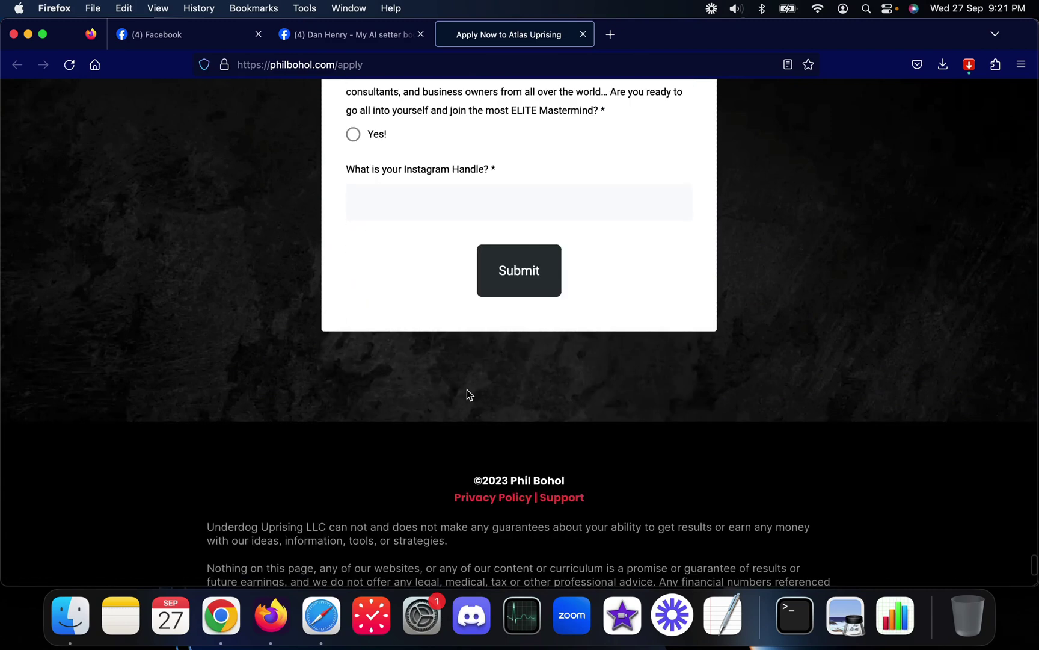
scroll(468, 394, "up", 5)
scroll(498, 464, "up", 20)
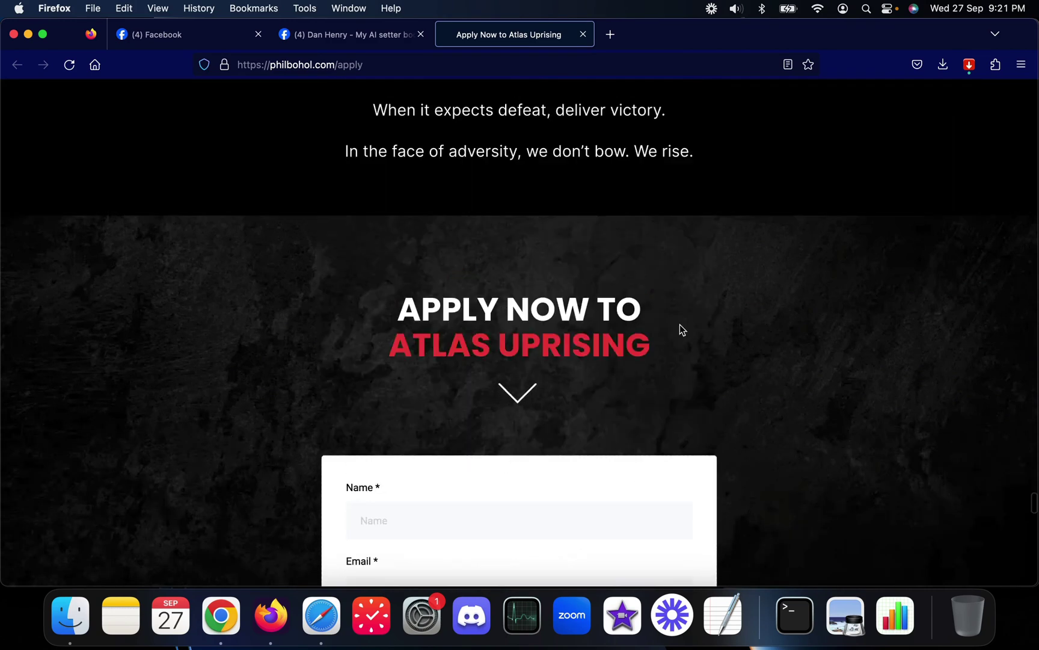
scroll(644, 347, "down", 7)
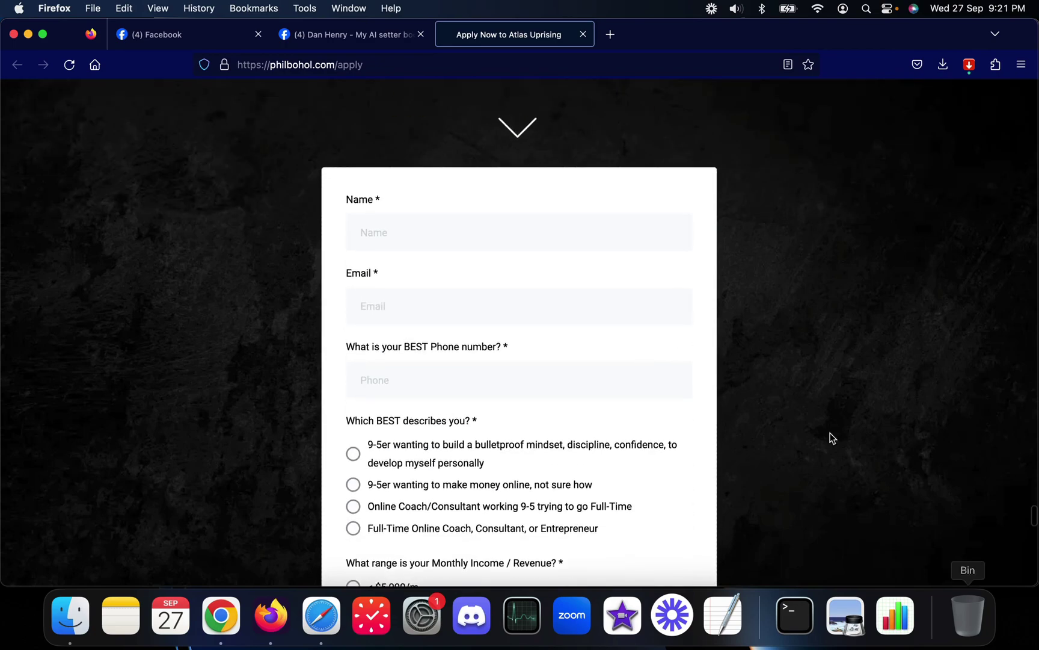
scroll(469, 466, "down", 18)
scroll(476, 400, "down", 15)
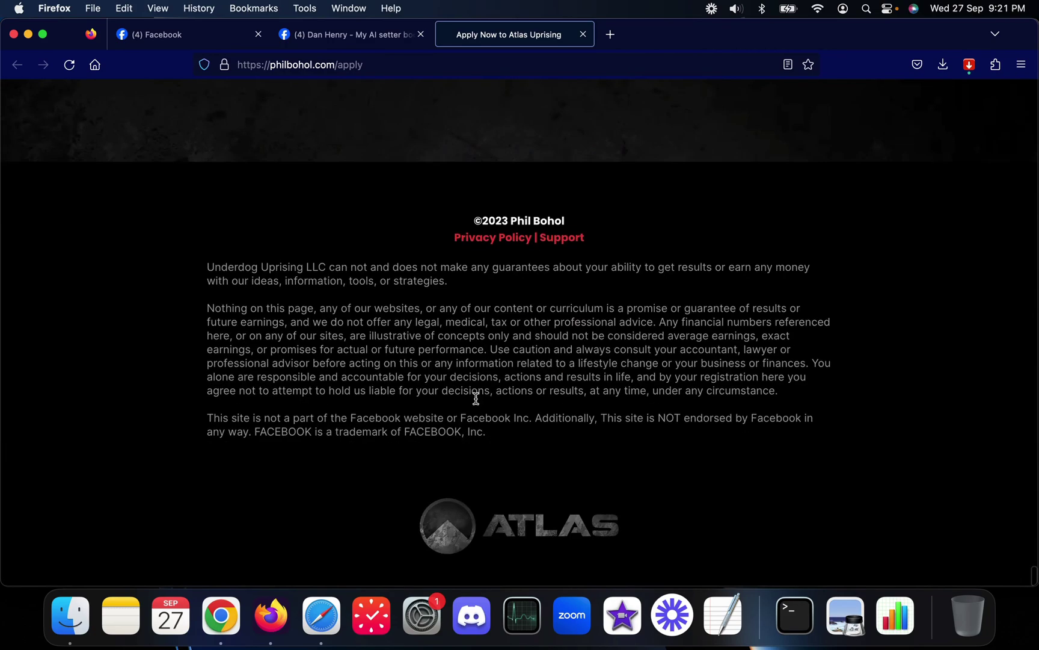
scroll(538, 379, "up", 10)
scroll(537, 379, "up", 15)
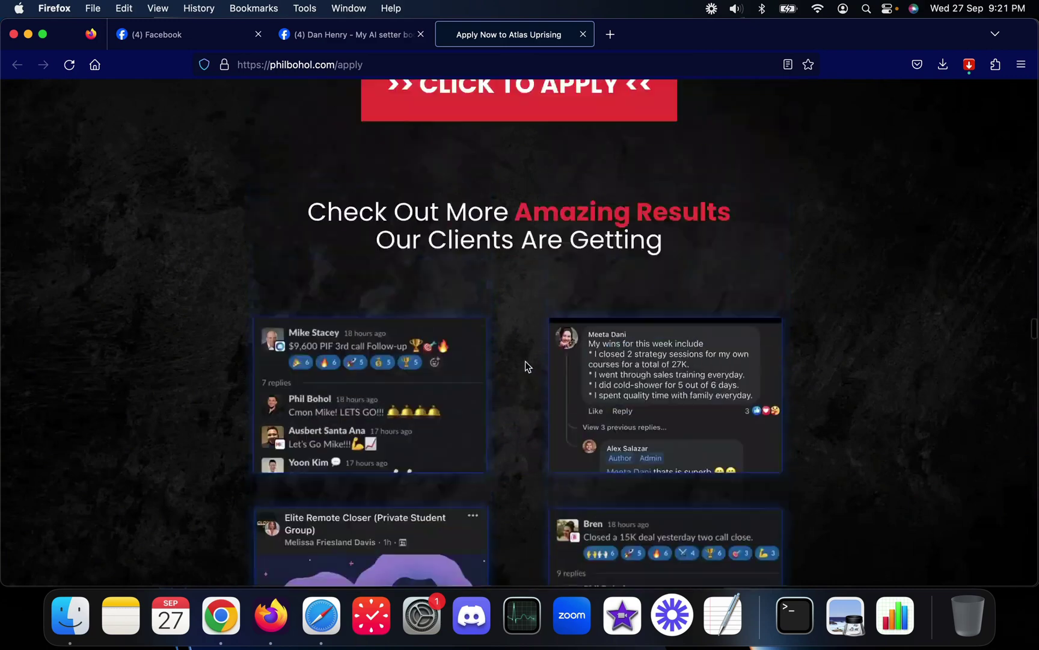
- Return to the Facebook post and review the AIB keyword, the comment reply and the automated chat messages
left_click(342, 43)
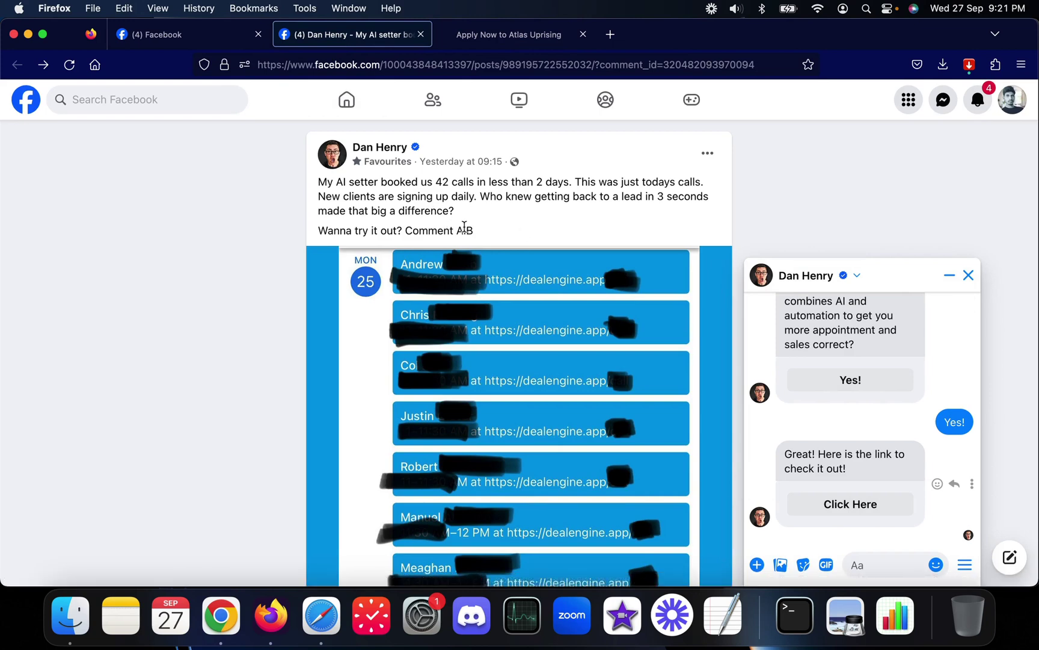
double_click(463, 230)
scroll(457, 385, "down", 6)
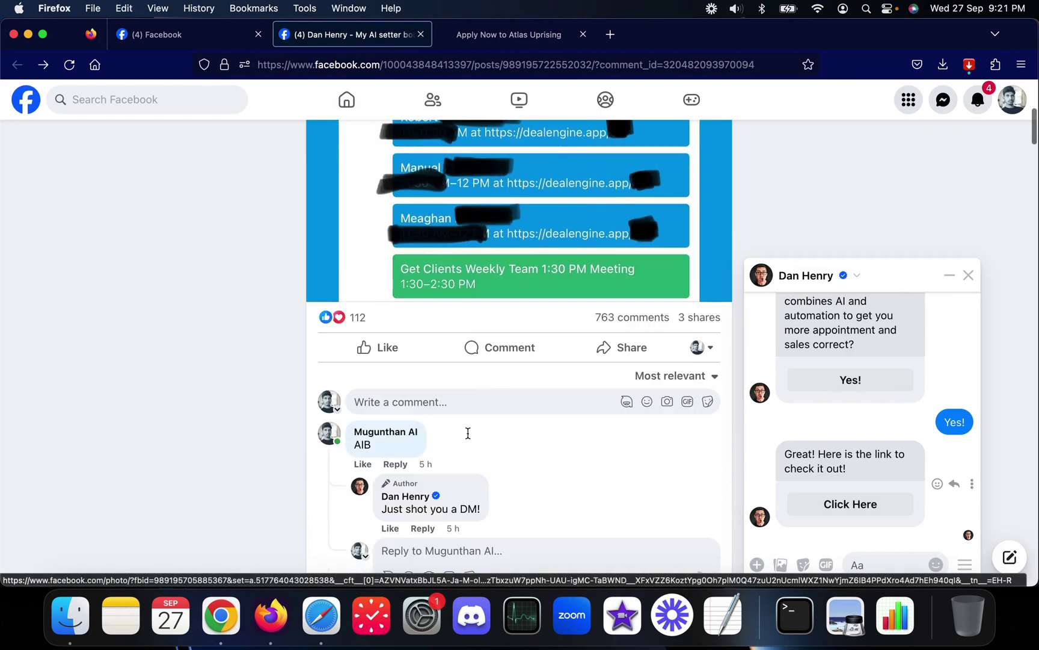
scroll(940, 444, "up", 2)
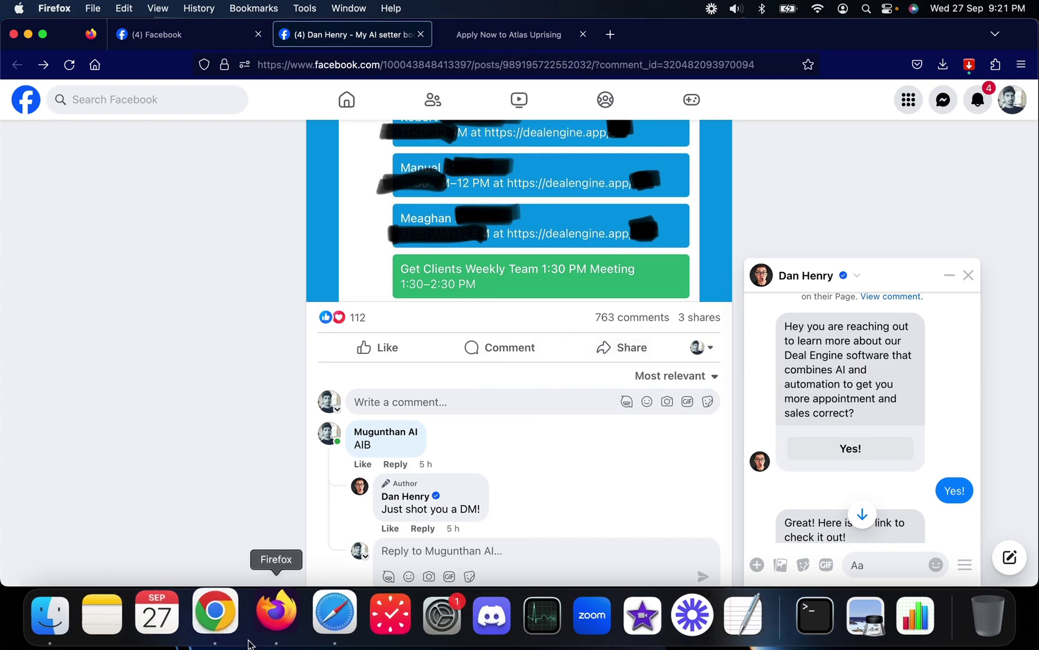
- Switch to Chrome and create a new Facebook Comment Automation named "Dan" among the Chatic Media tools
left_click(220, 614)
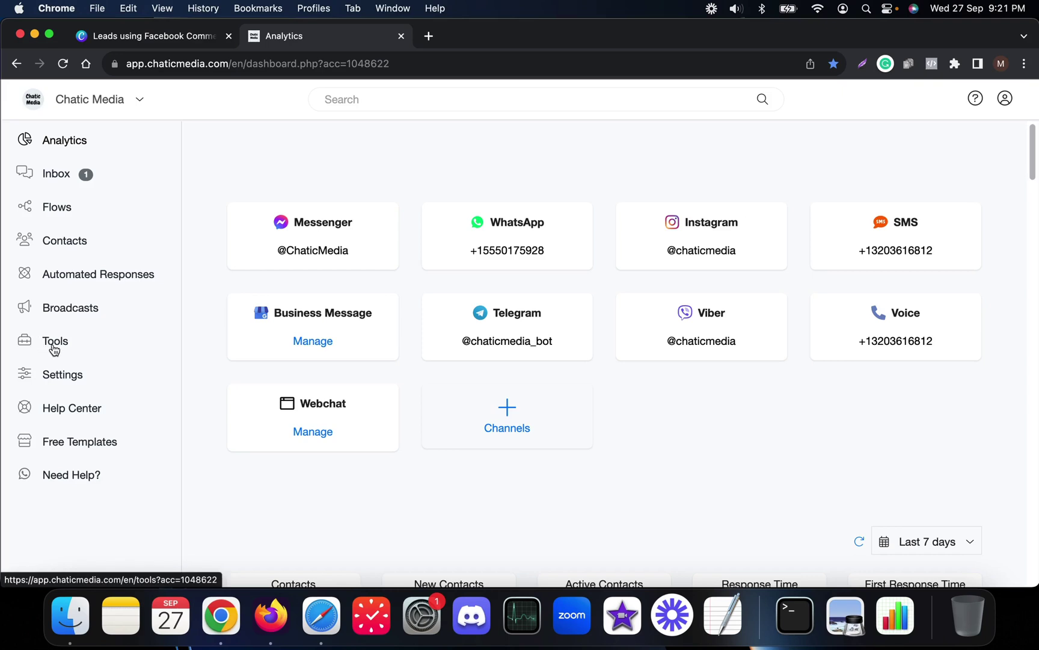
left_click(54, 343)
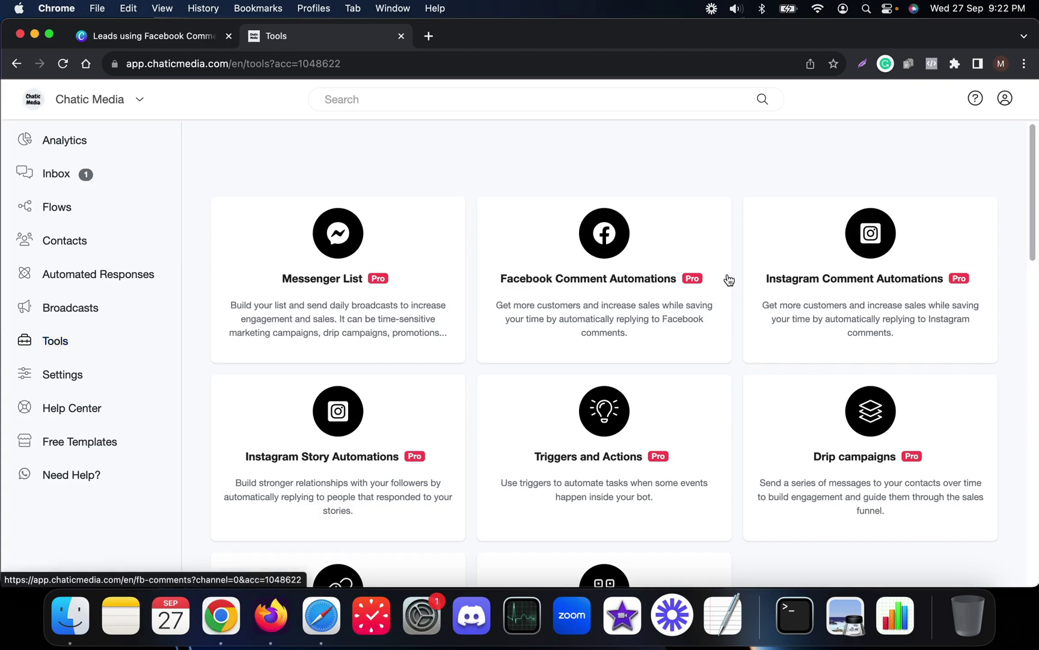
left_click(605, 285)
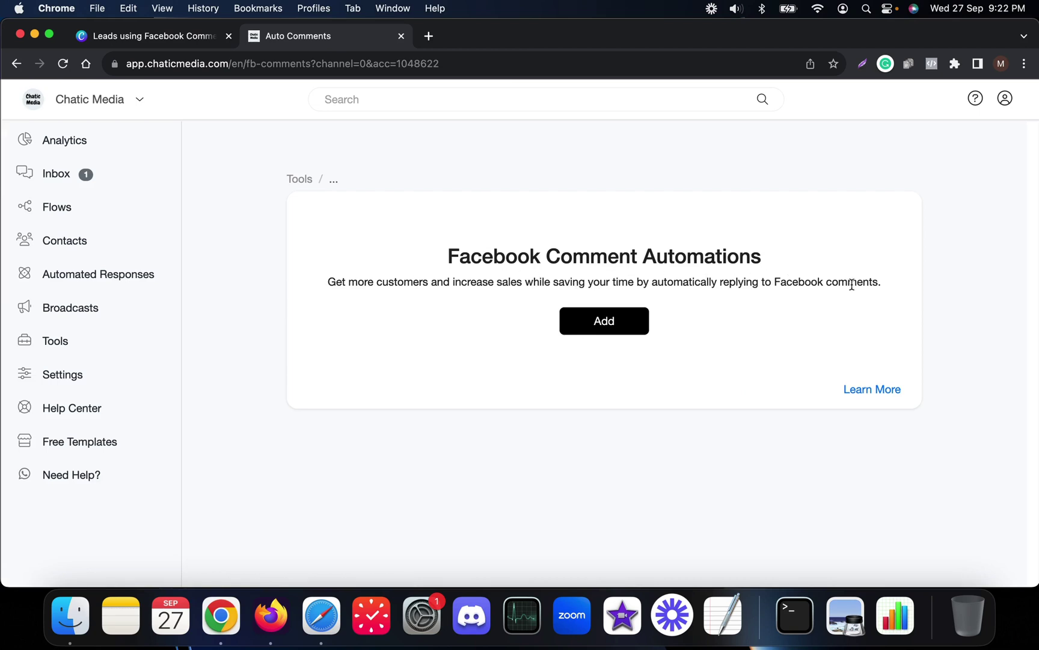
left_click(619, 326)
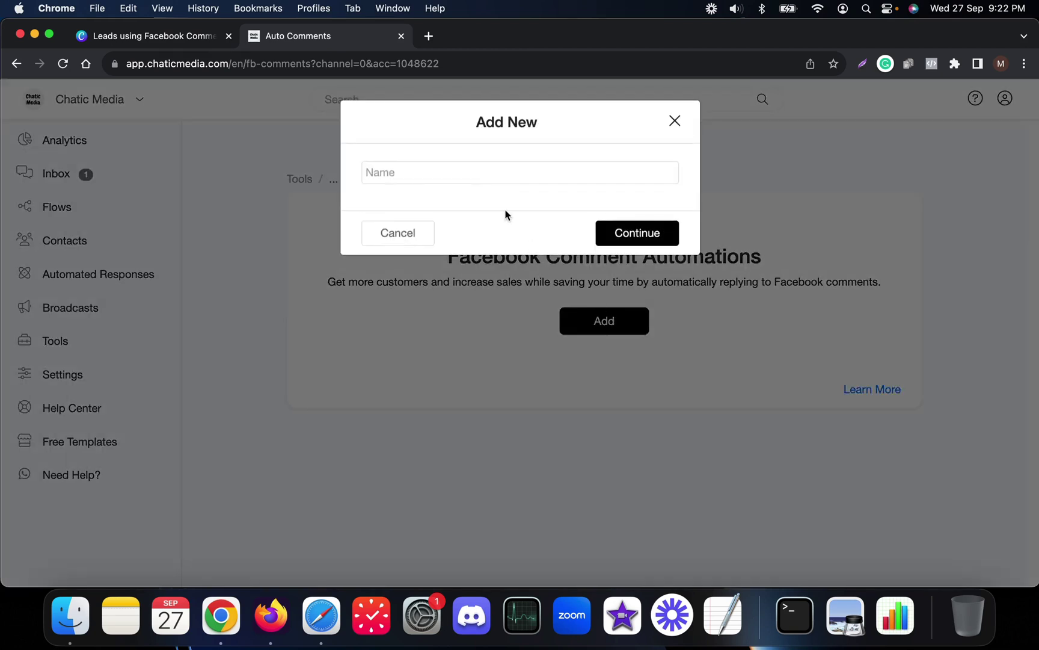
left_click(489, 174)
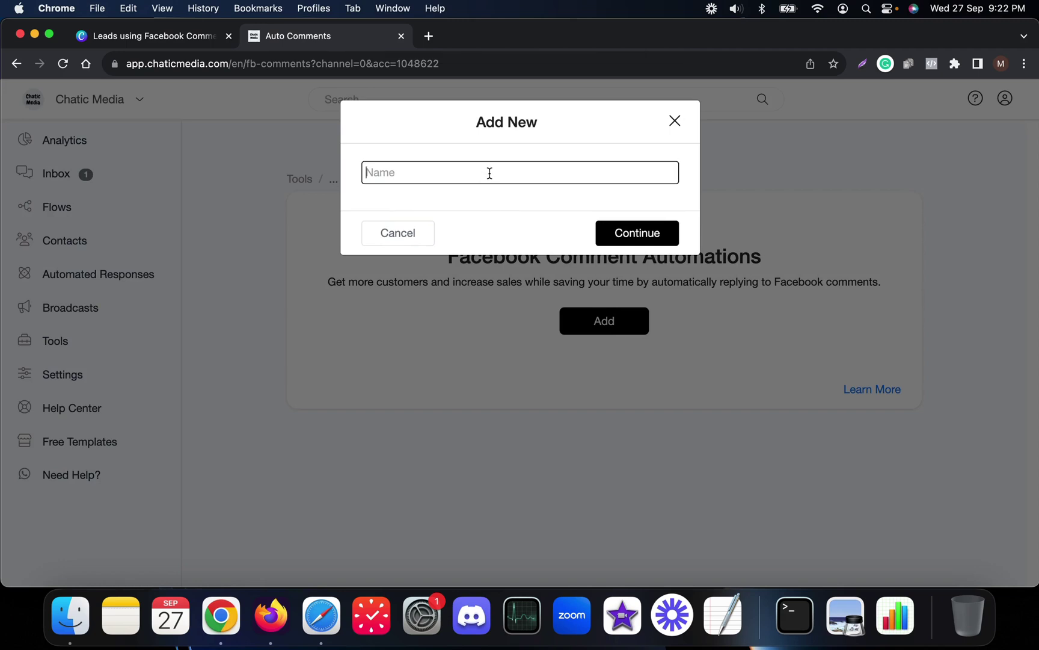
type("Dan")
key("Return")
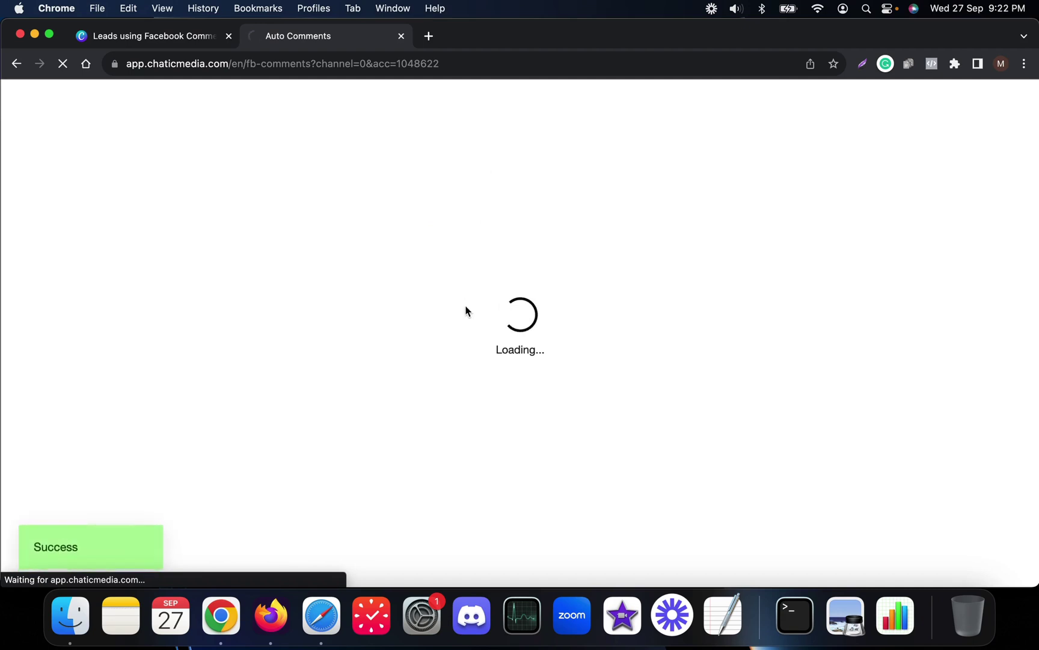
- Compare the new automation form with the Facebook post in Firefox, reviewing the opening chat message and the AIB comment keyword
left_click(271, 614)
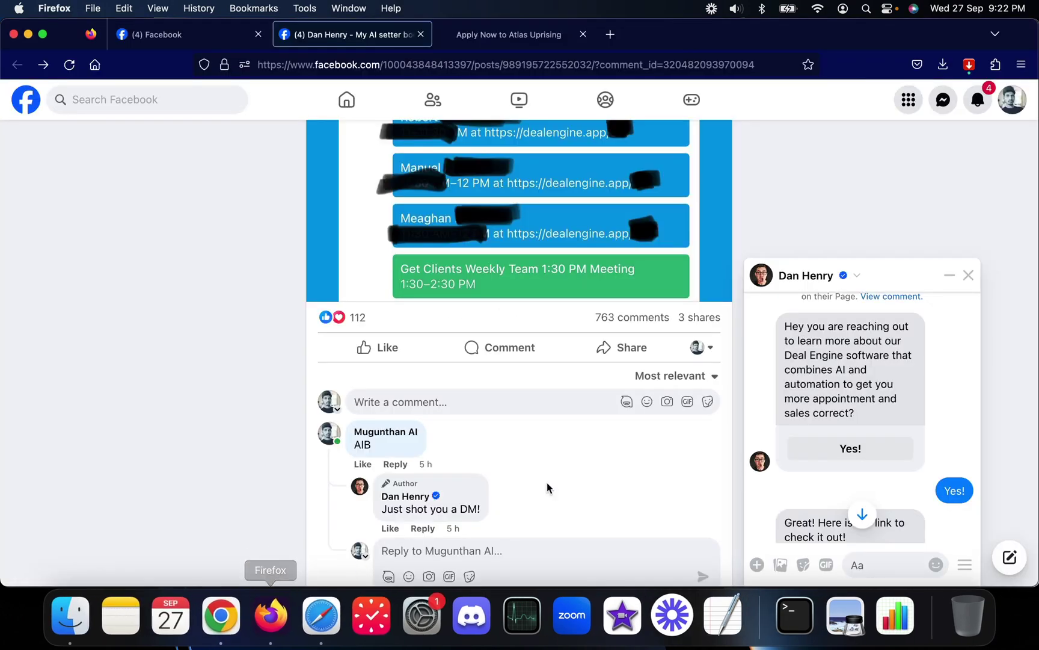
scroll(896, 424, "up", 2)
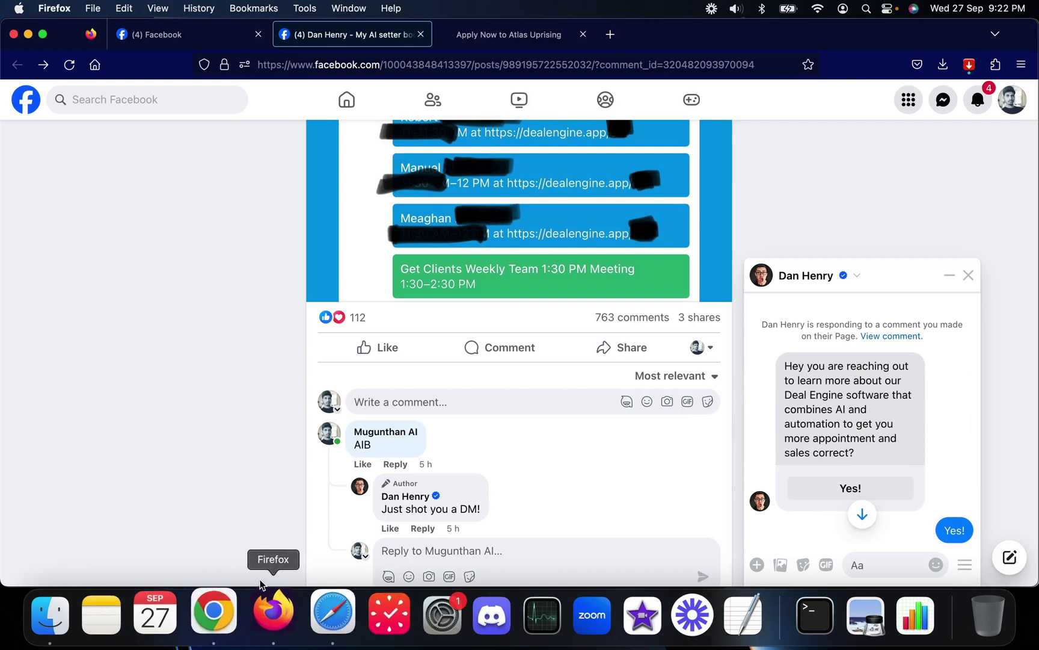
left_click(220, 612)
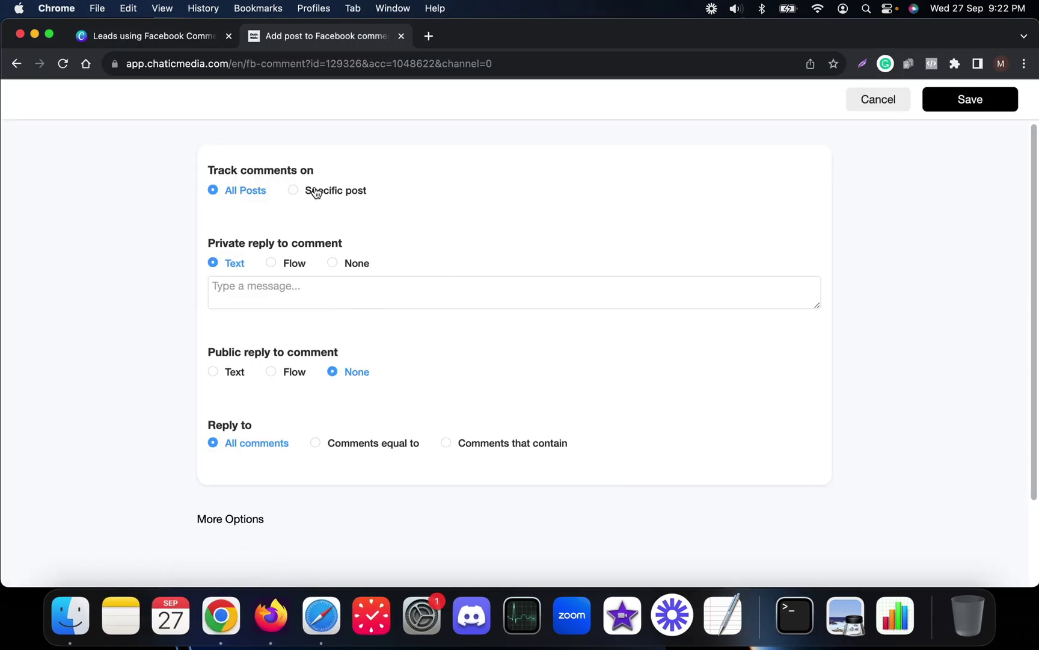
left_click(269, 616)
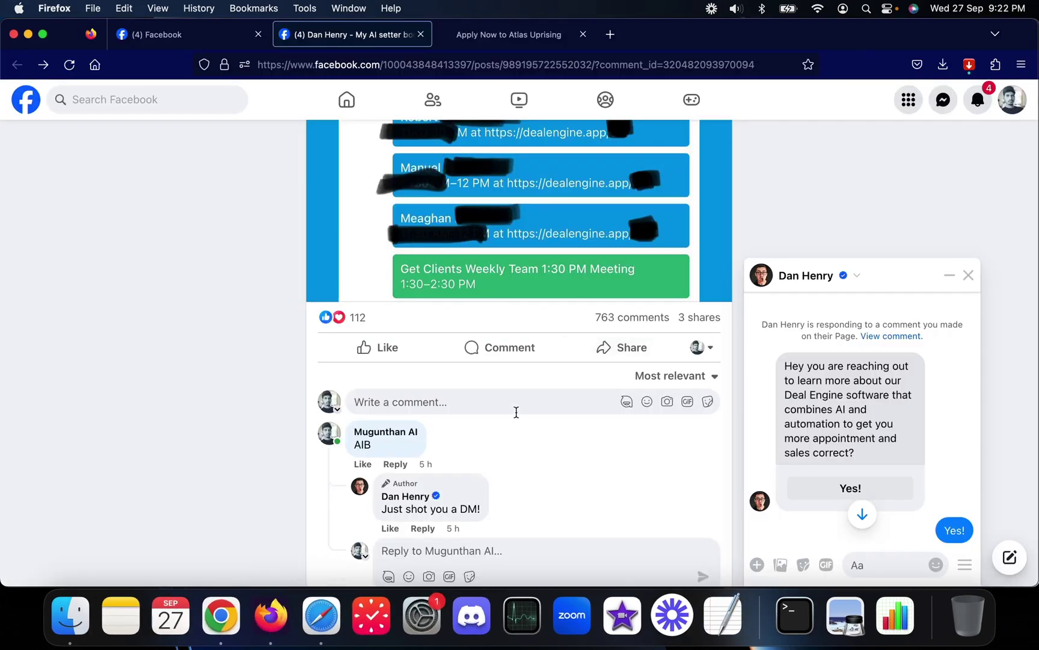
scroll(521, 411, "up", 5)
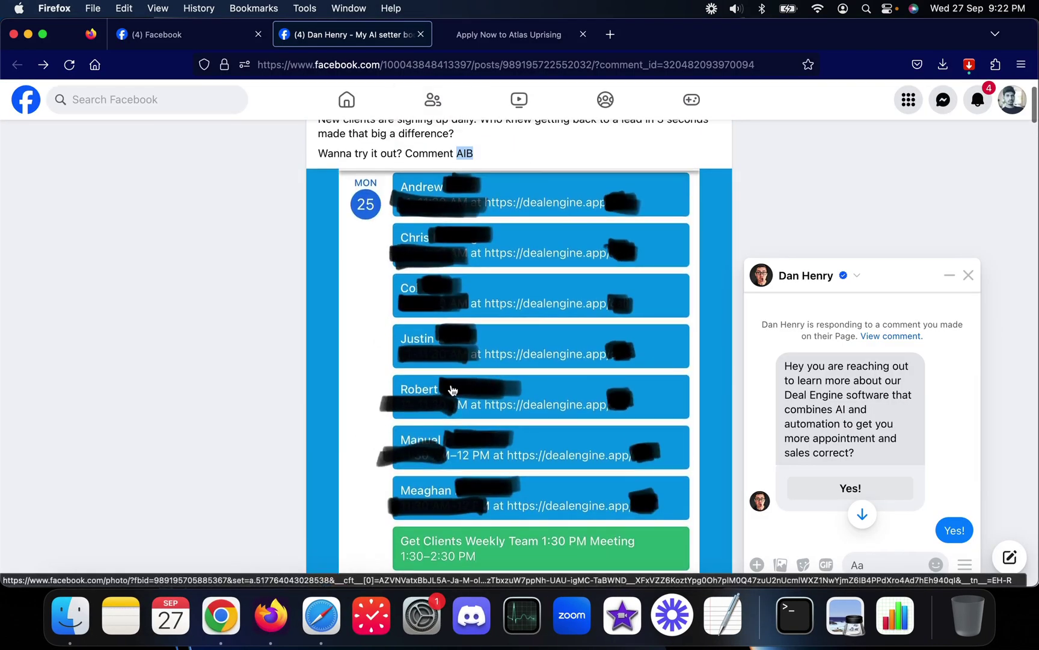
- Return to Chrome, set comment tracking to Specific post and look through the ads and reels available for selection
left_click(240, 616)
left_click(324, 194)
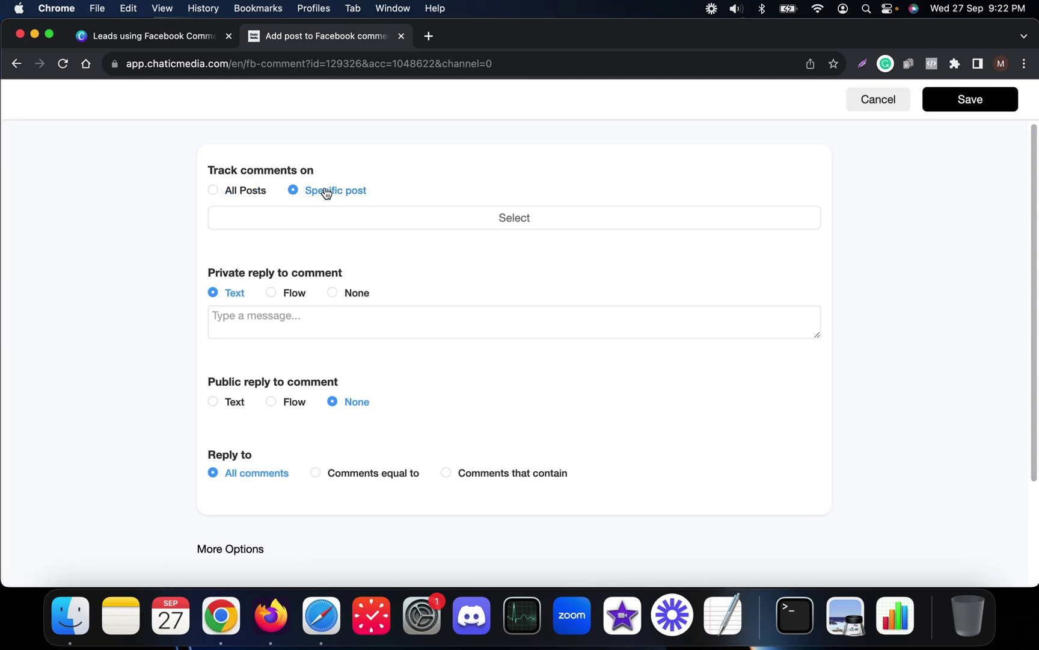
left_click(388, 228)
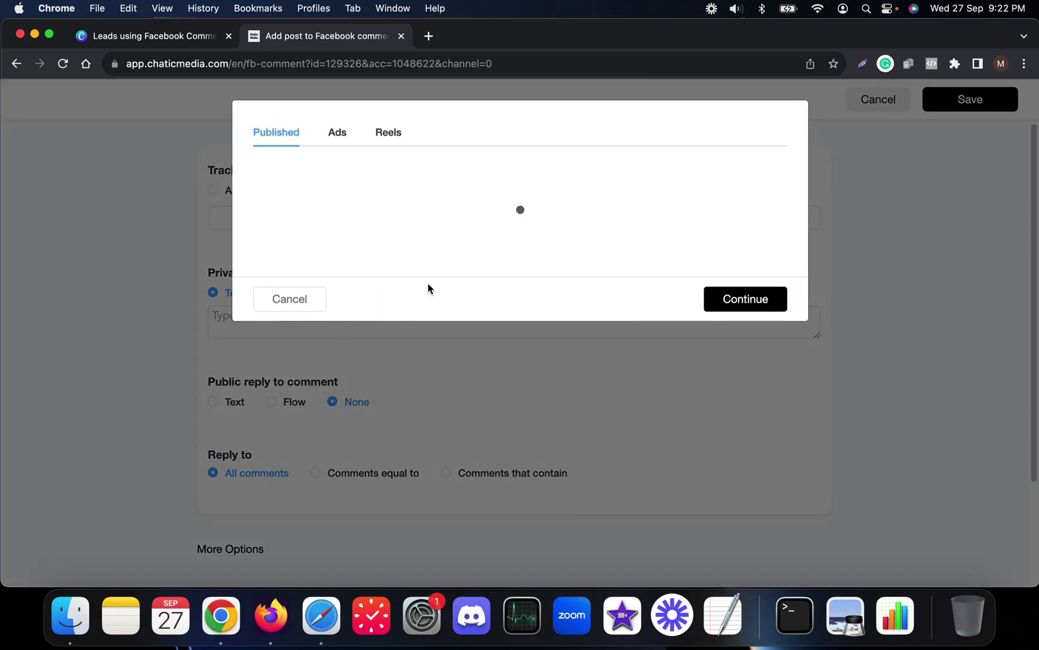
left_click(347, 139)
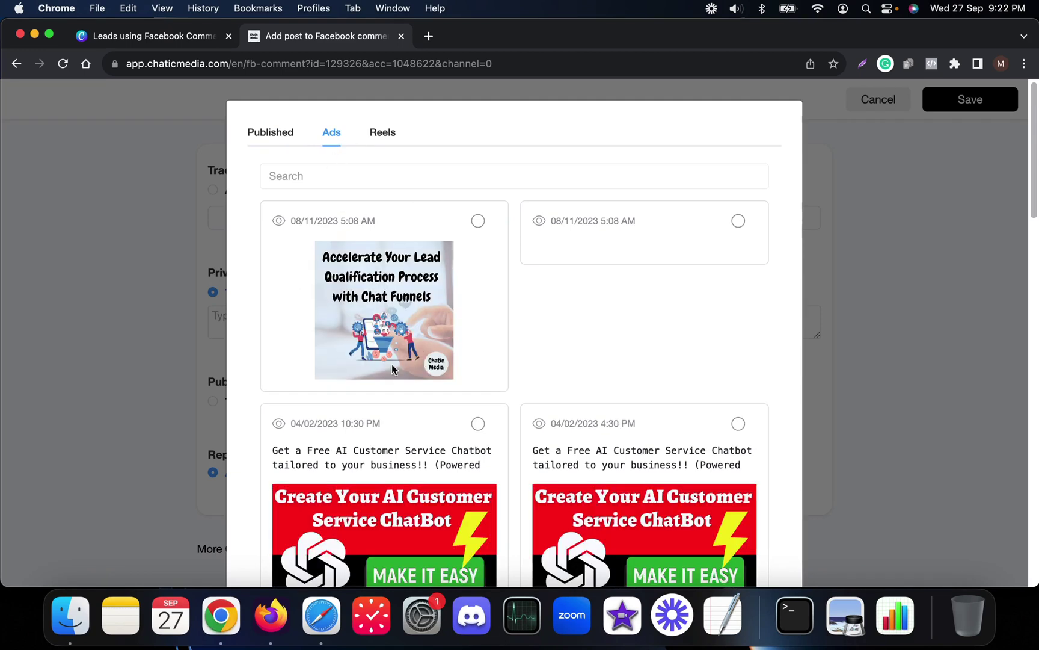
left_click(380, 137)
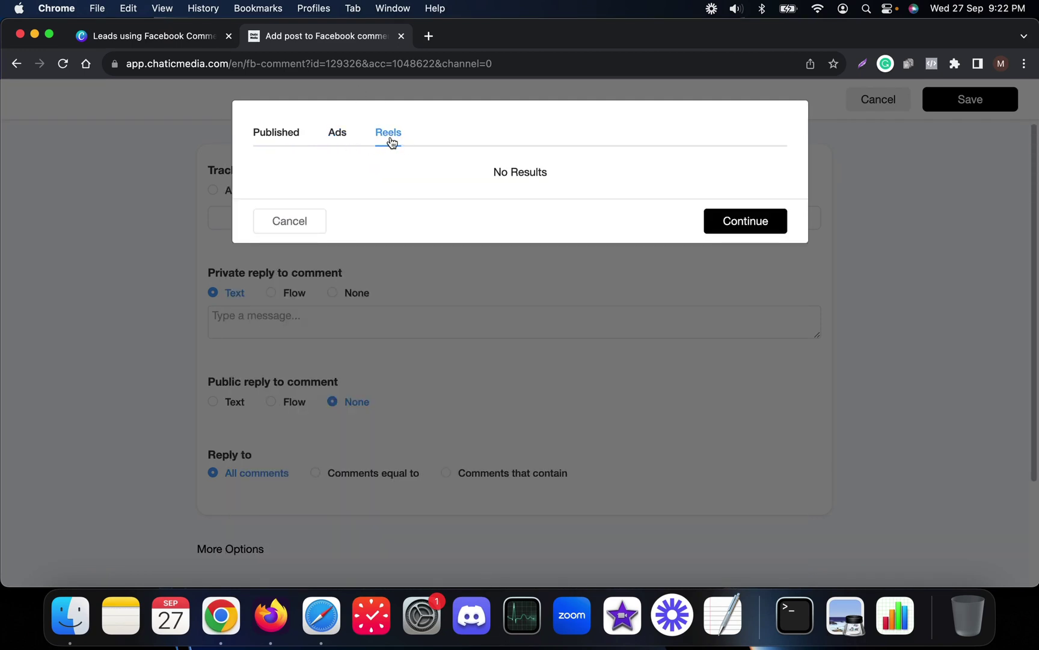
- Browse the published posts available for tracking, cancel the post selection and set comment tracking back to All Posts
left_click(297, 138)
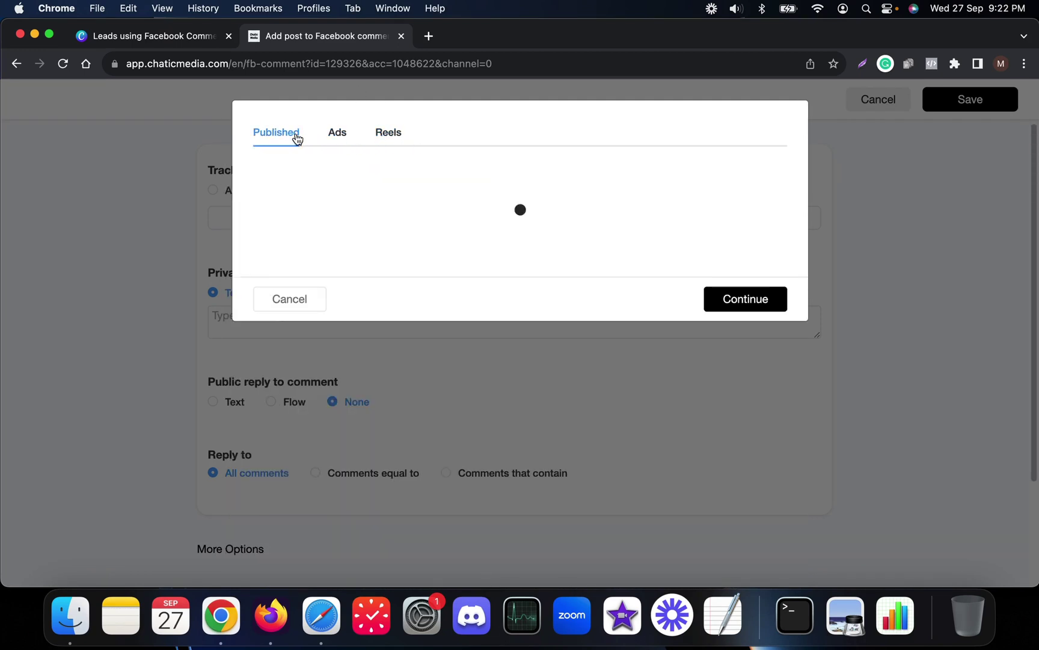
scroll(410, 401, "down", 4)
scroll(414, 365, "up", 4)
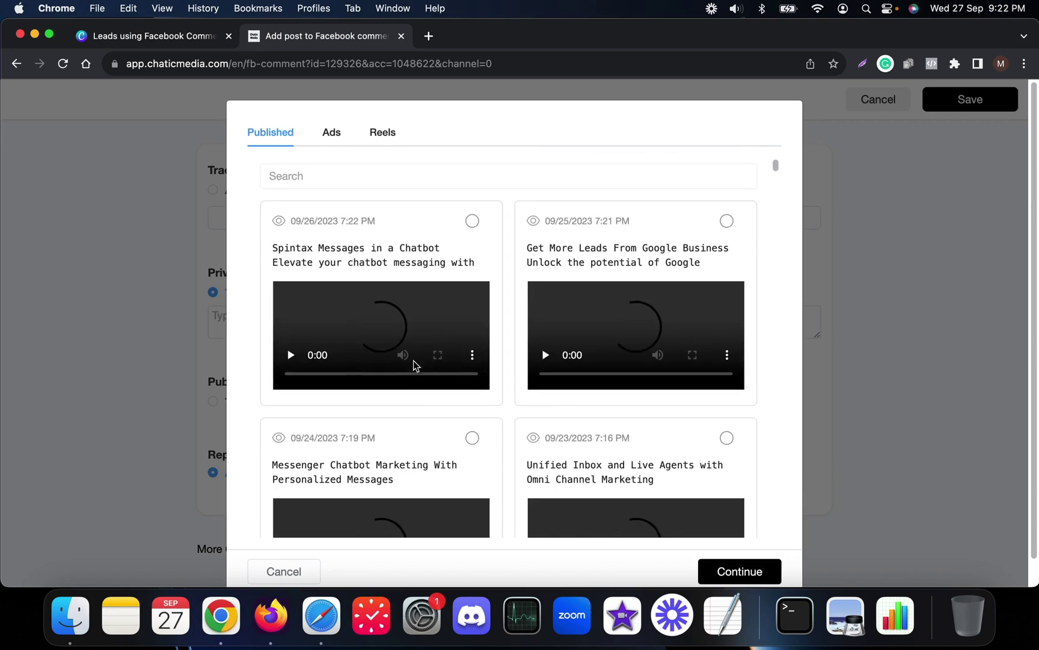
scroll(678, 298, "down", 10)
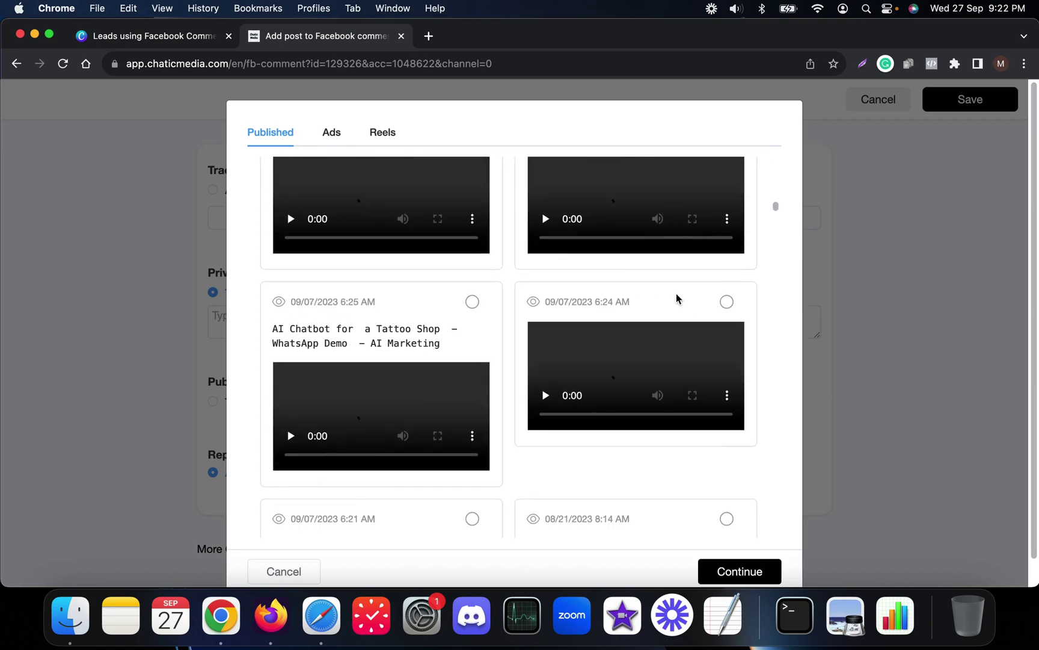
scroll(667, 303, "up", 10)
scroll(295, 361, "down", 5)
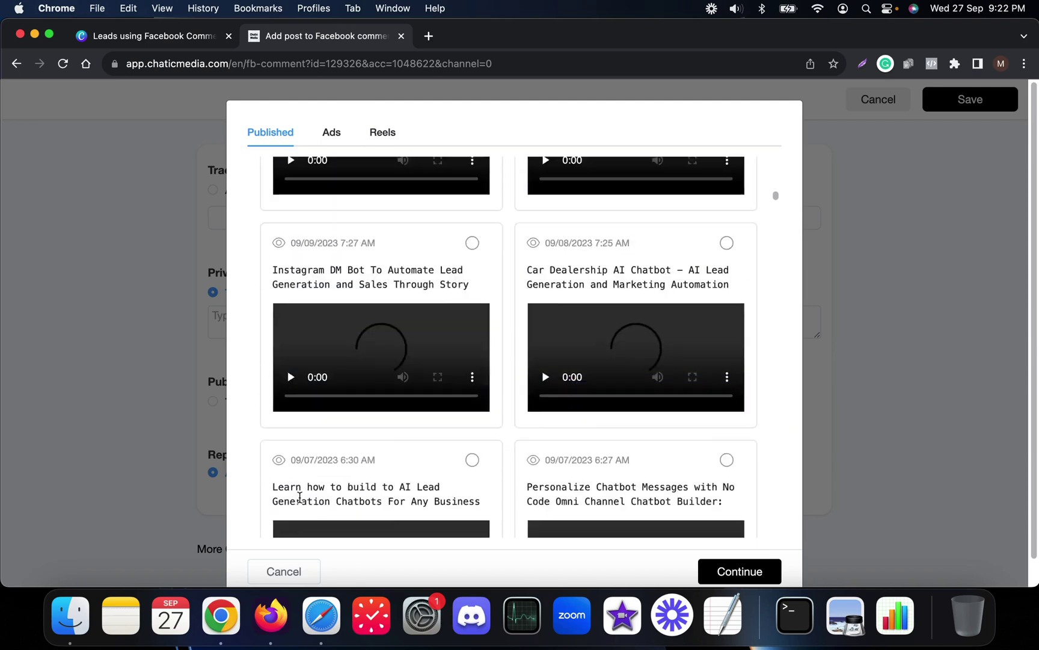
scroll(299, 497, "down", 3)
left_click(282, 571)
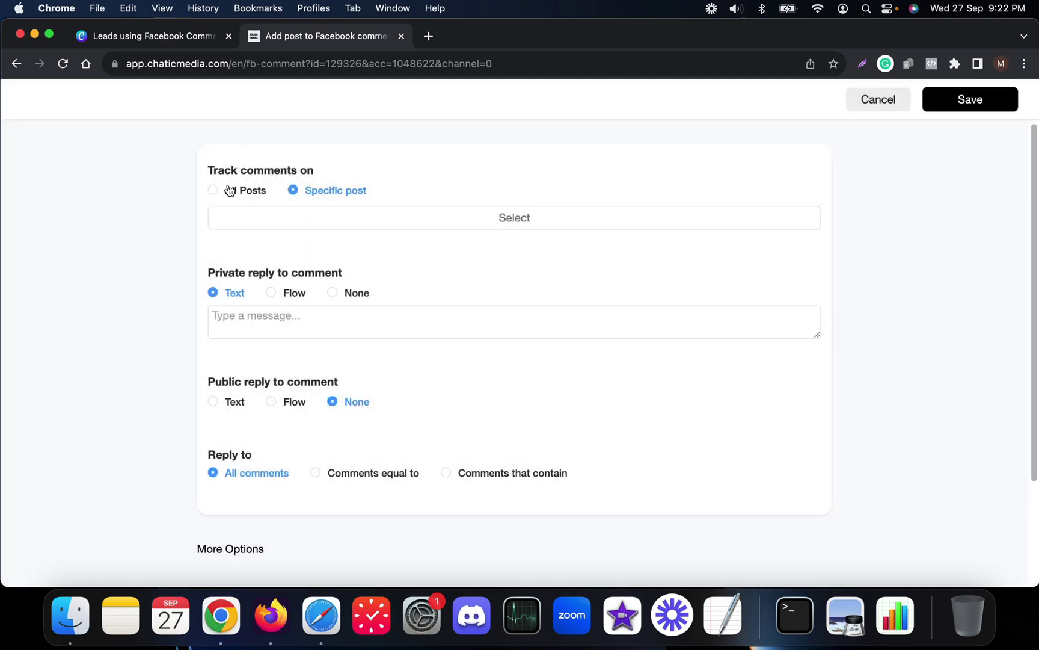
left_click(231, 191)
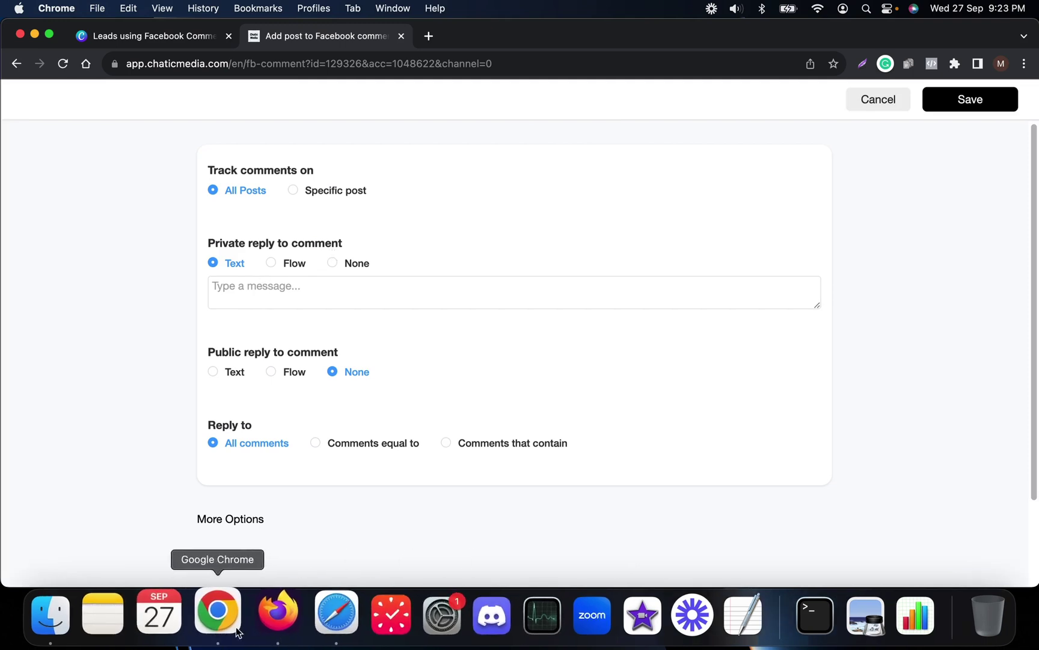
- Switch to Firefox and review the chat's automated messages from the opening question through the Yes! answer to the link message
left_click(272, 612)
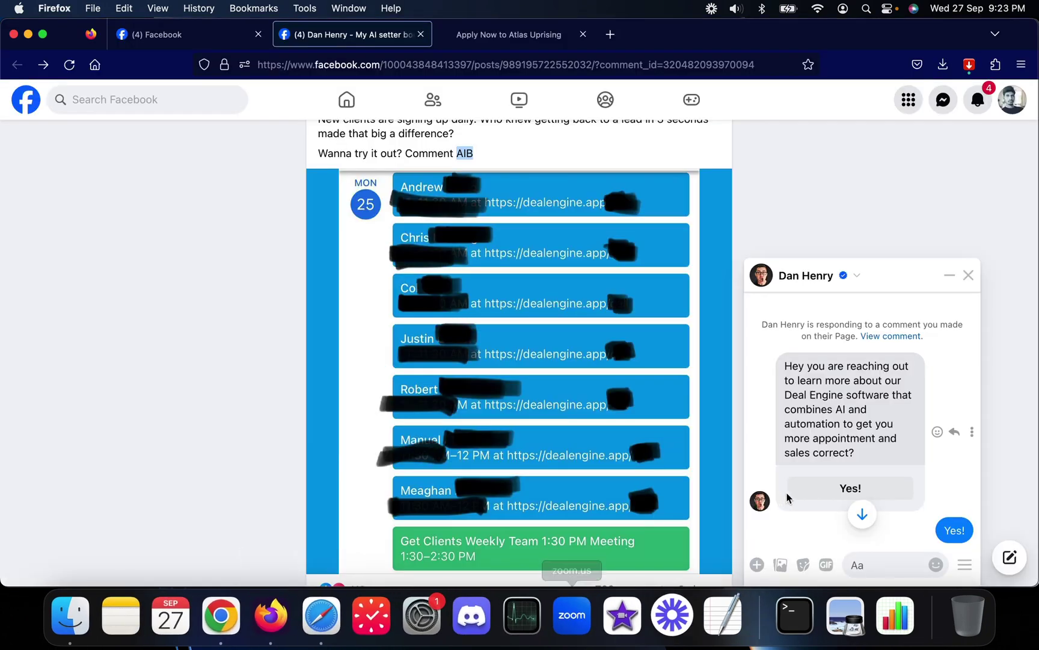
scroll(850, 394, "up", 1)
left_click(858, 467)
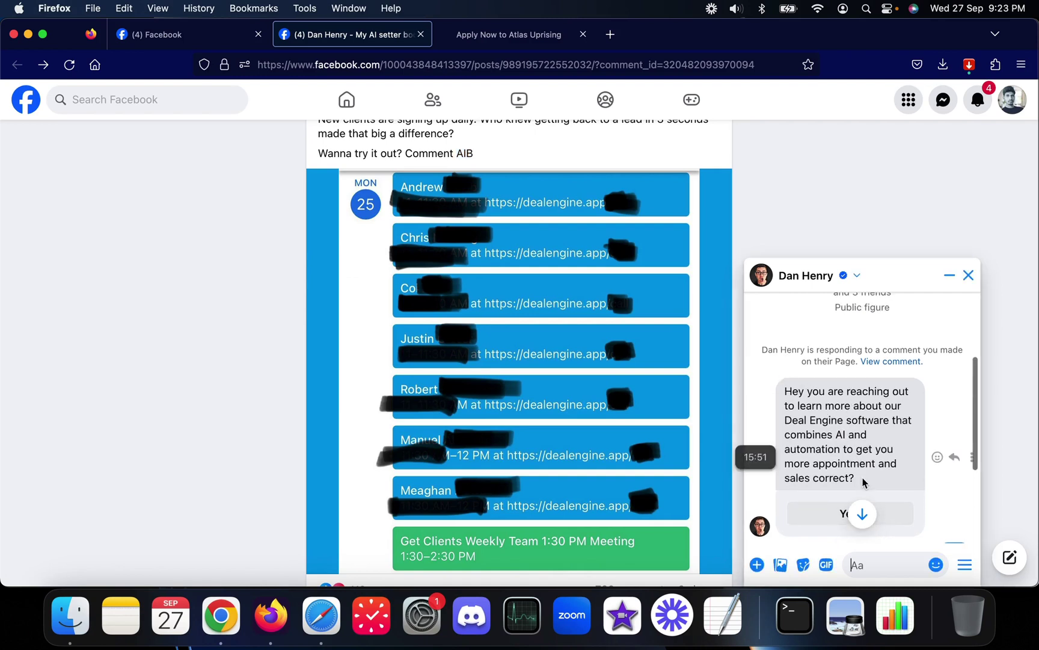
scroll(857, 468, "down", 3)
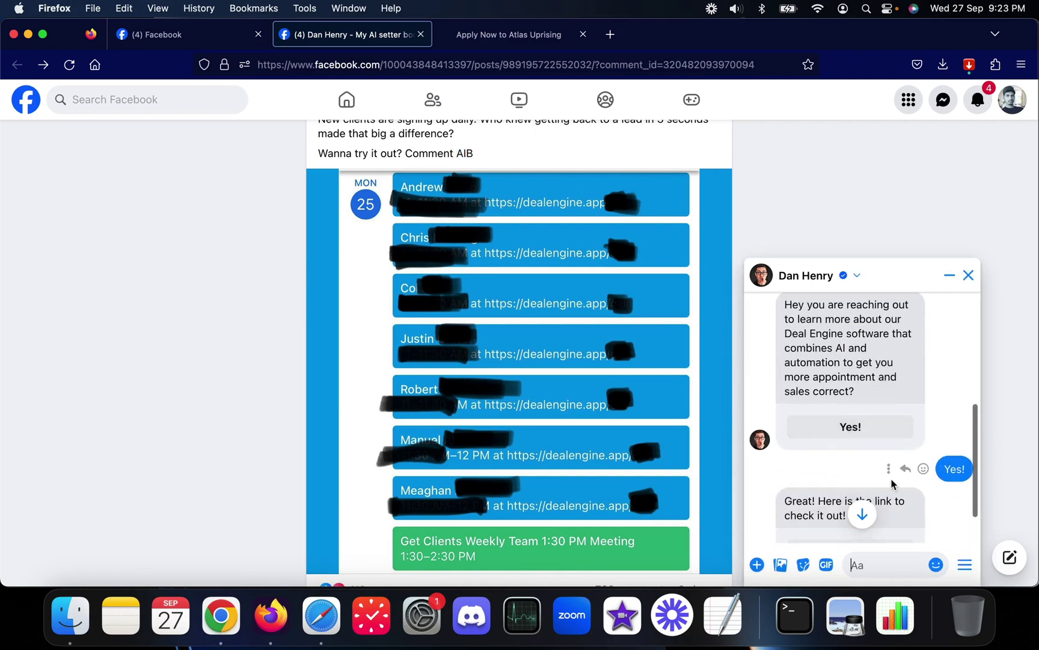
scroll(850, 433, "down", 1)
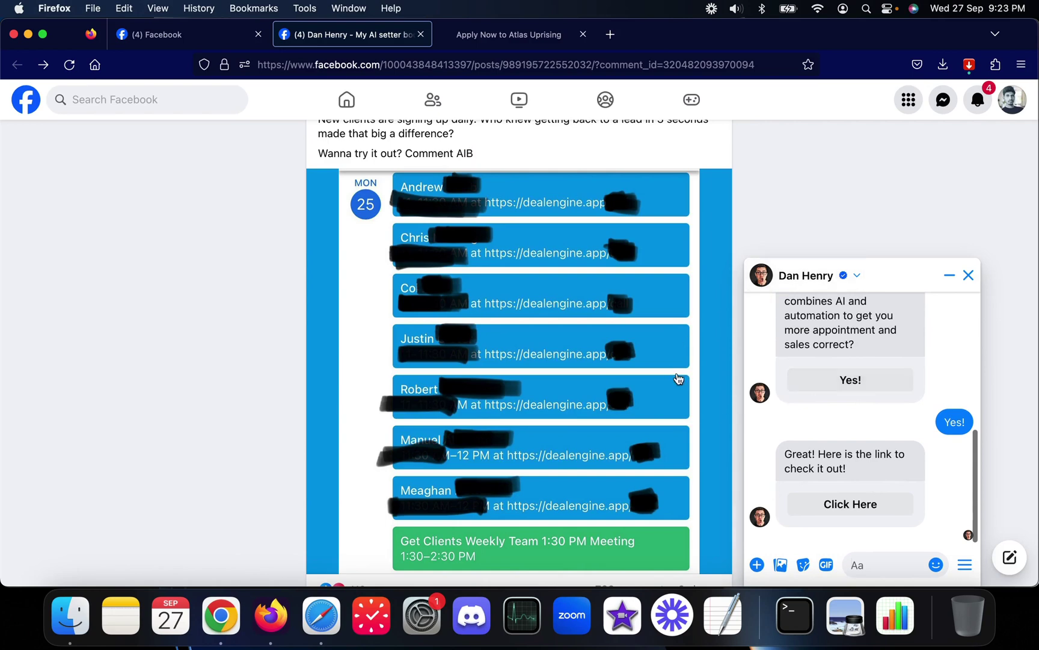
- Return to Chrome, set the private reply to comment to Flow without choosing a flow, and set the public reply to Text
left_click(220, 615)
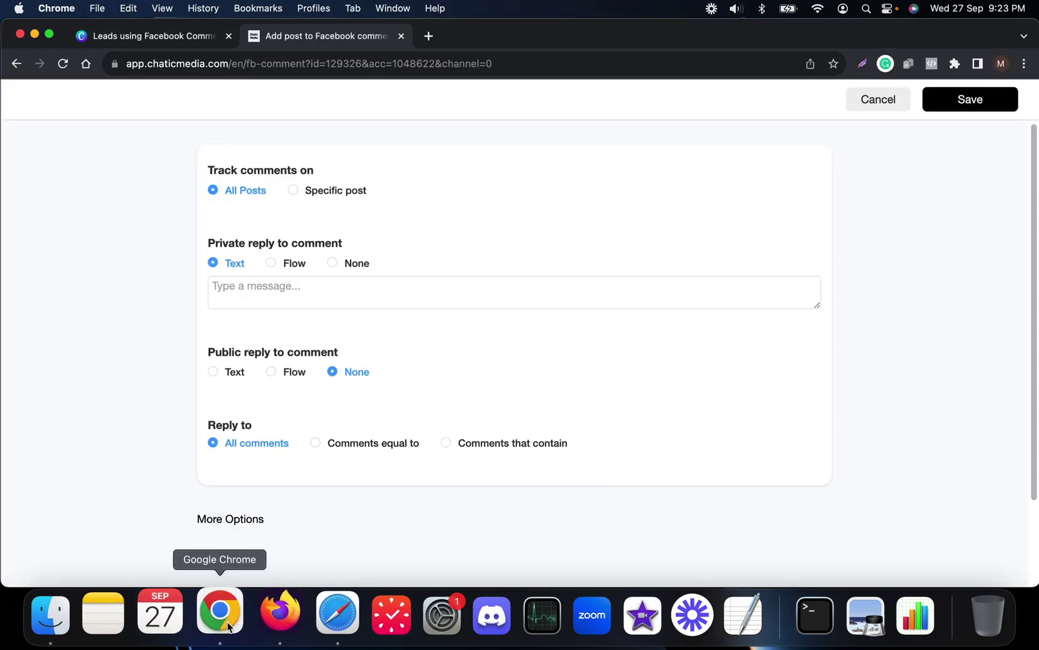
left_click(293, 264)
left_click(312, 307)
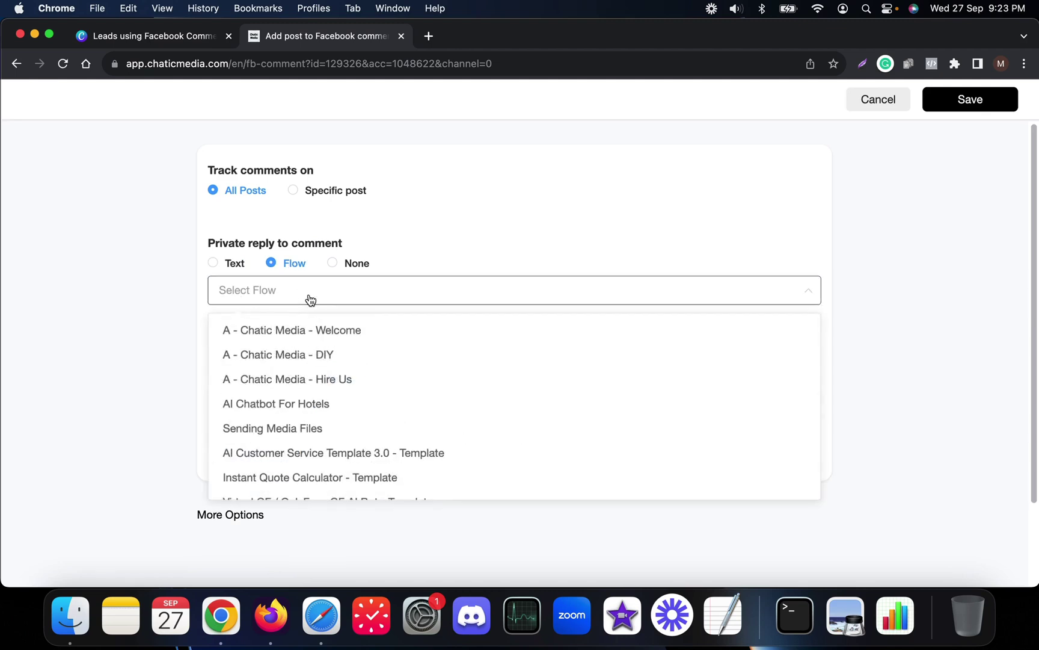
left_click(344, 302)
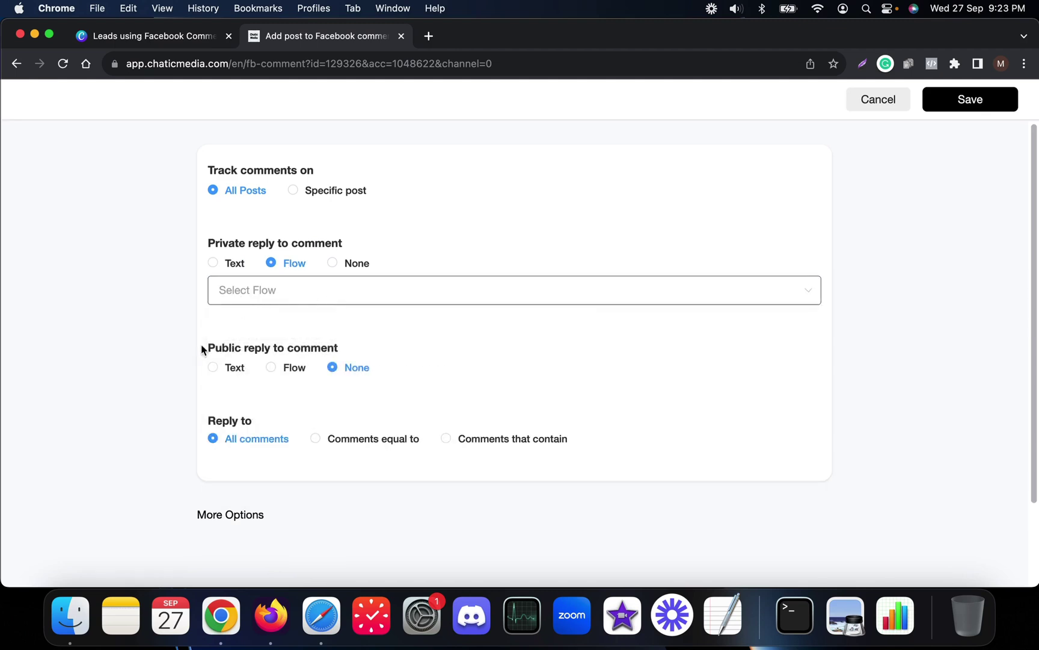
left_click(223, 369)
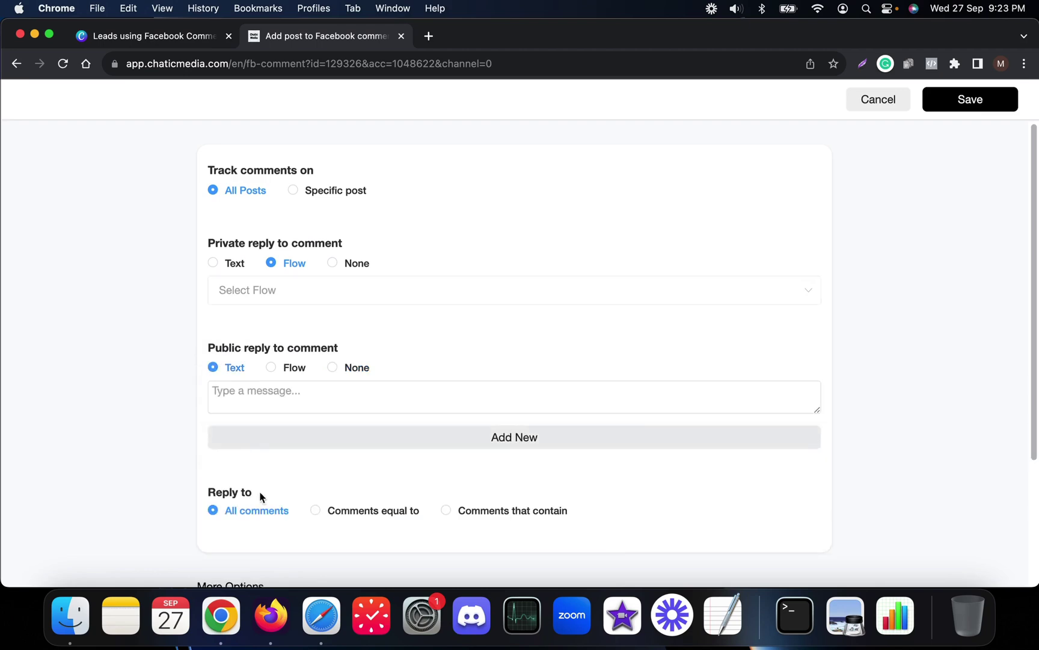
- Copy the author's reply "Just shot you a DM!" from the Facebook post's comments in Firefox and return to the automation form in Chrome
left_click(270, 631)
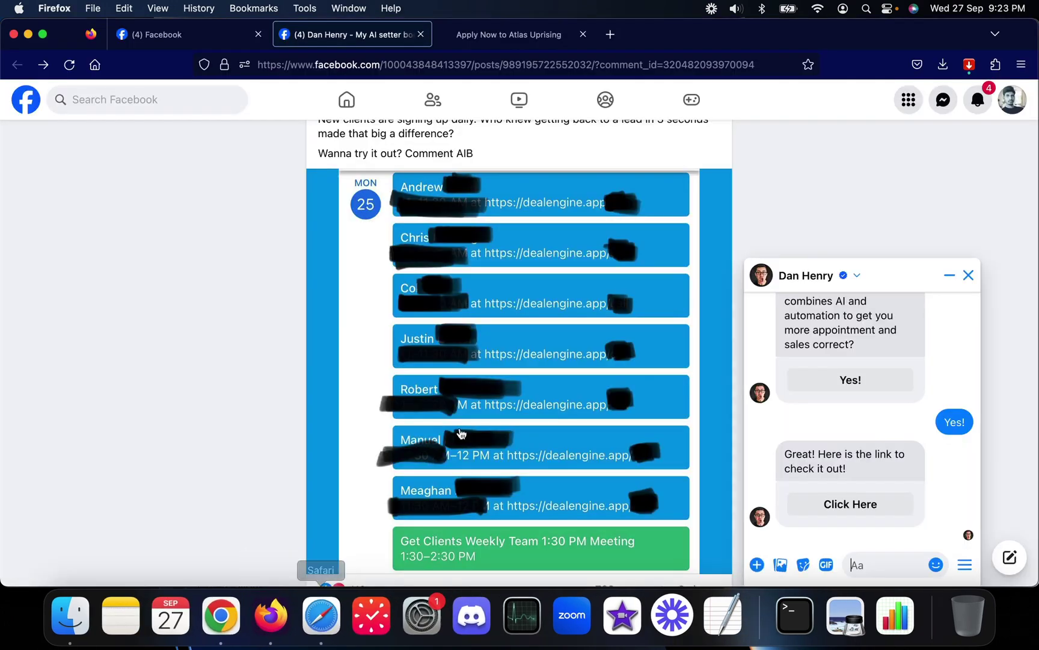
scroll(604, 409, "down", 10)
scroll(448, 436, "down", 2)
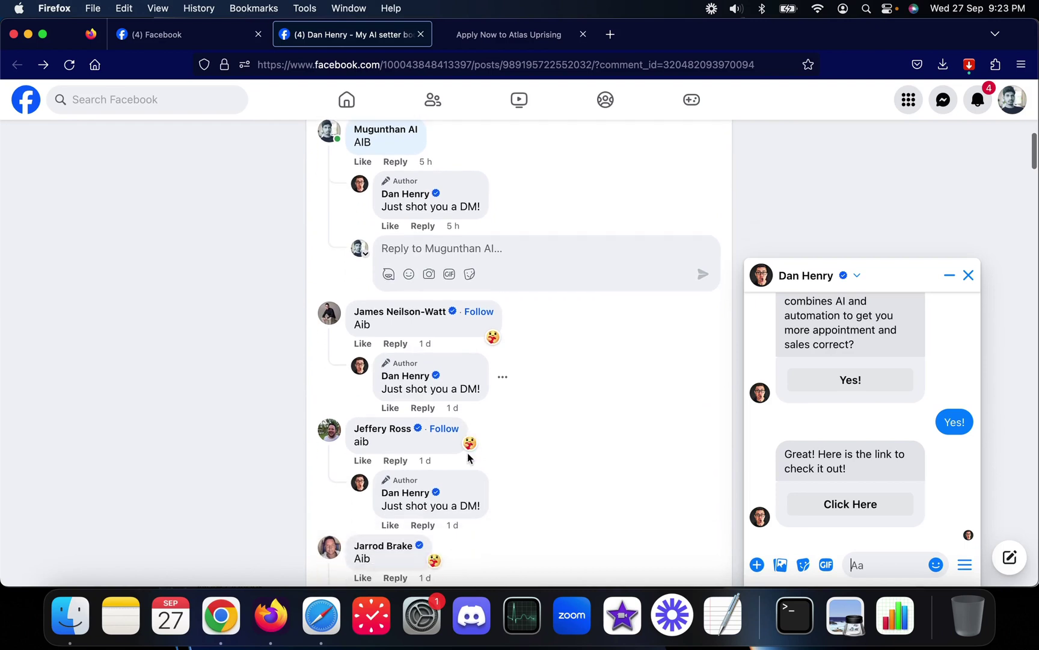
left_click_drag(378, 383, 481, 381)
key("super+c")
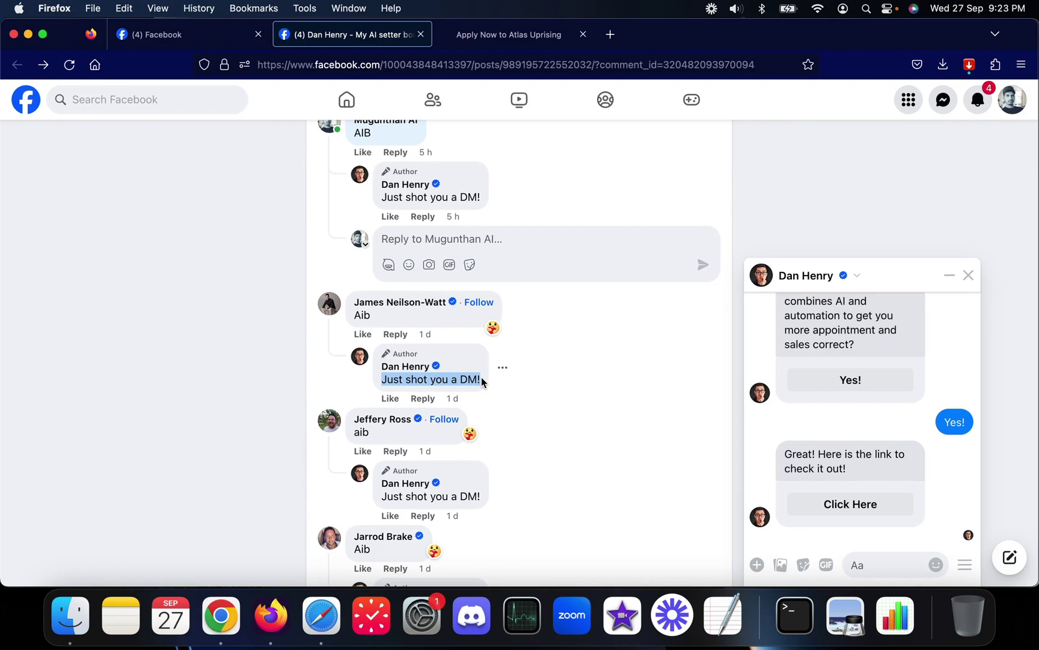
scroll(435, 244, "up", 1)
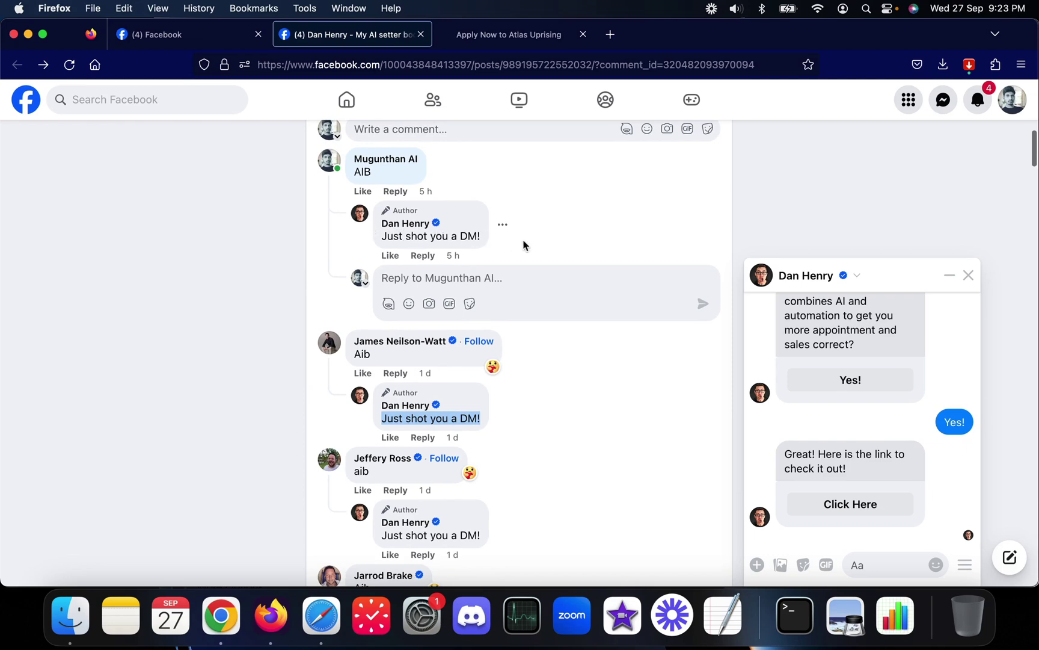
scroll(524, 246, "down", 10)
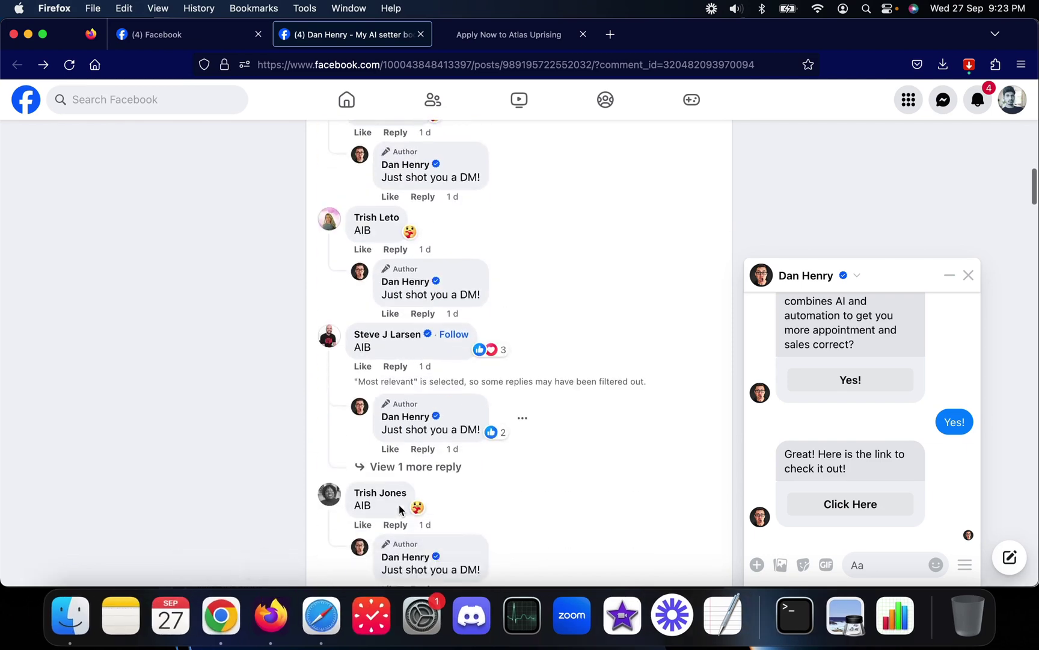
left_click(221, 615)
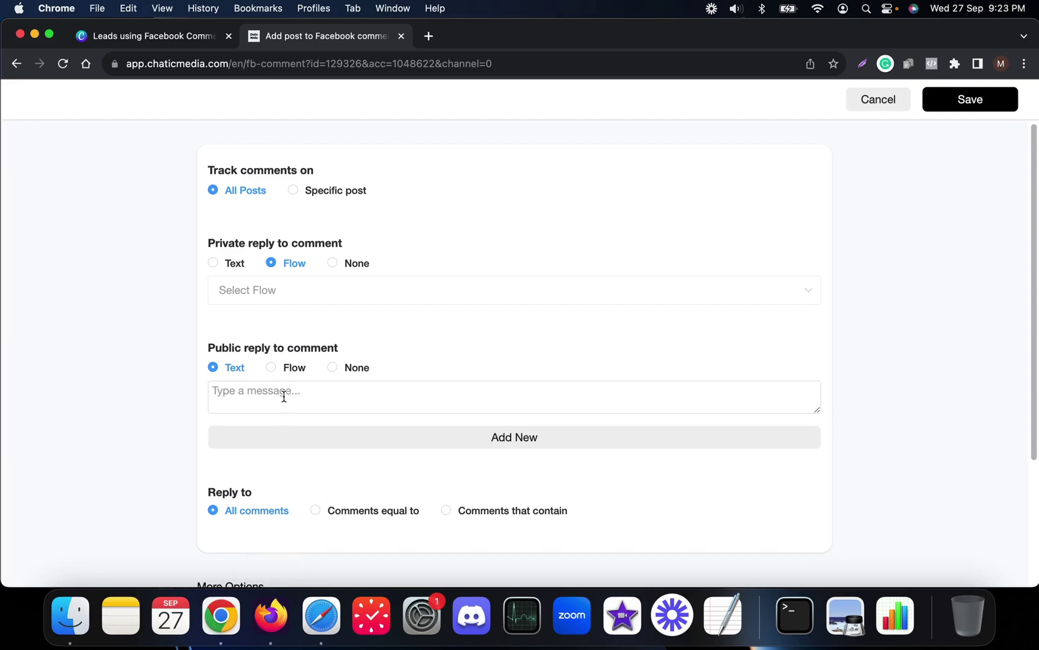
- Paste "Just shot you a DM!" as the public text reply and add two more reply variations
left_click(284, 396)
key("super+v")
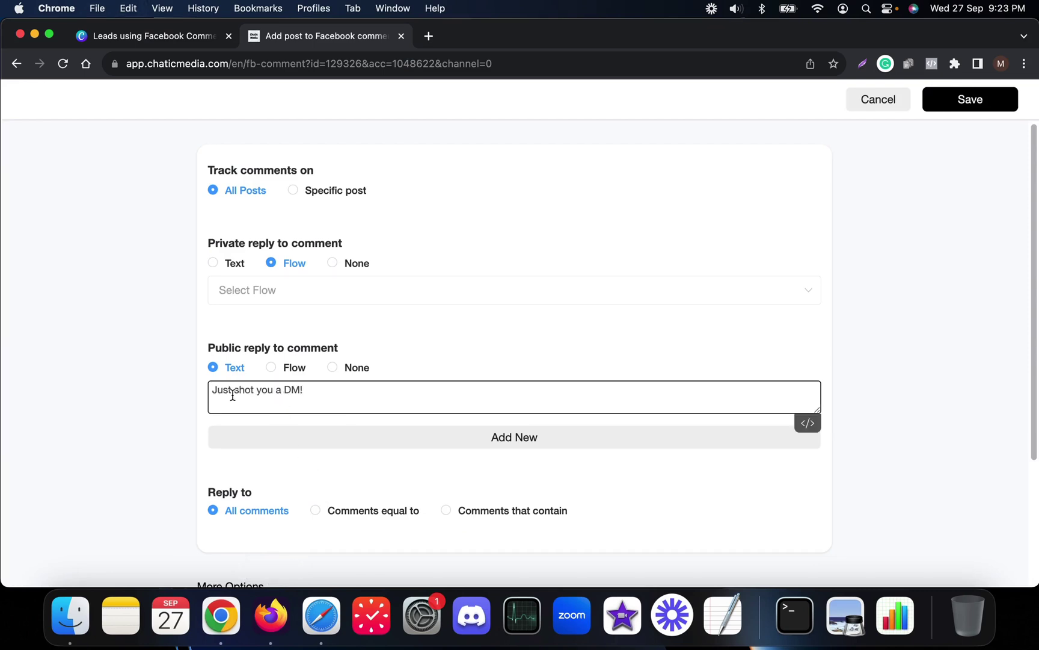
left_click_drag(333, 394, 204, 390)
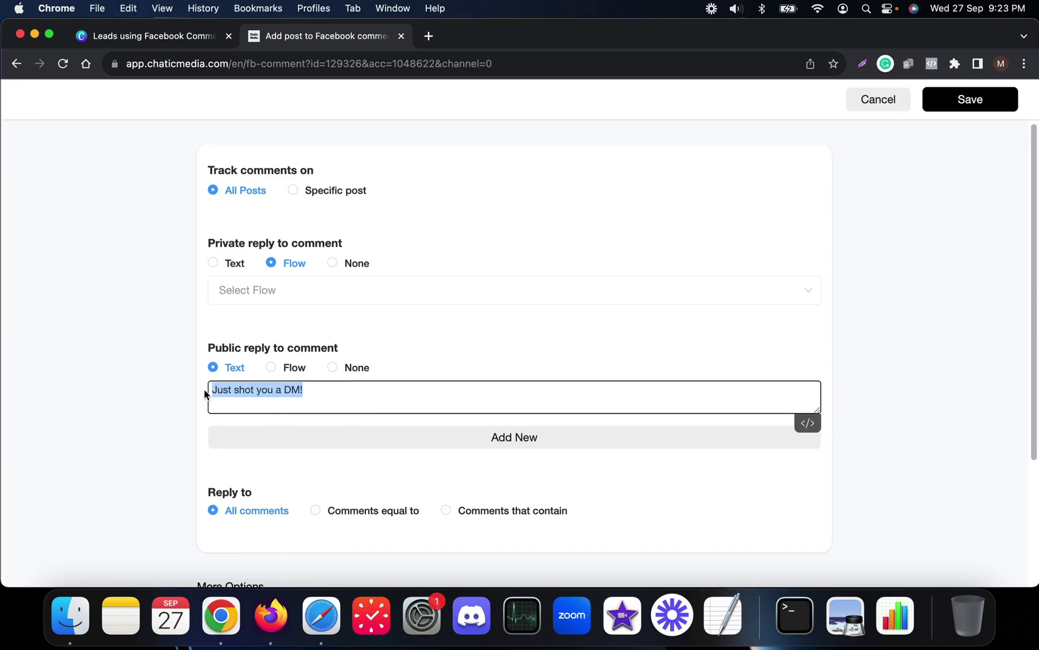
left_click(382, 439)
left_click(339, 442)
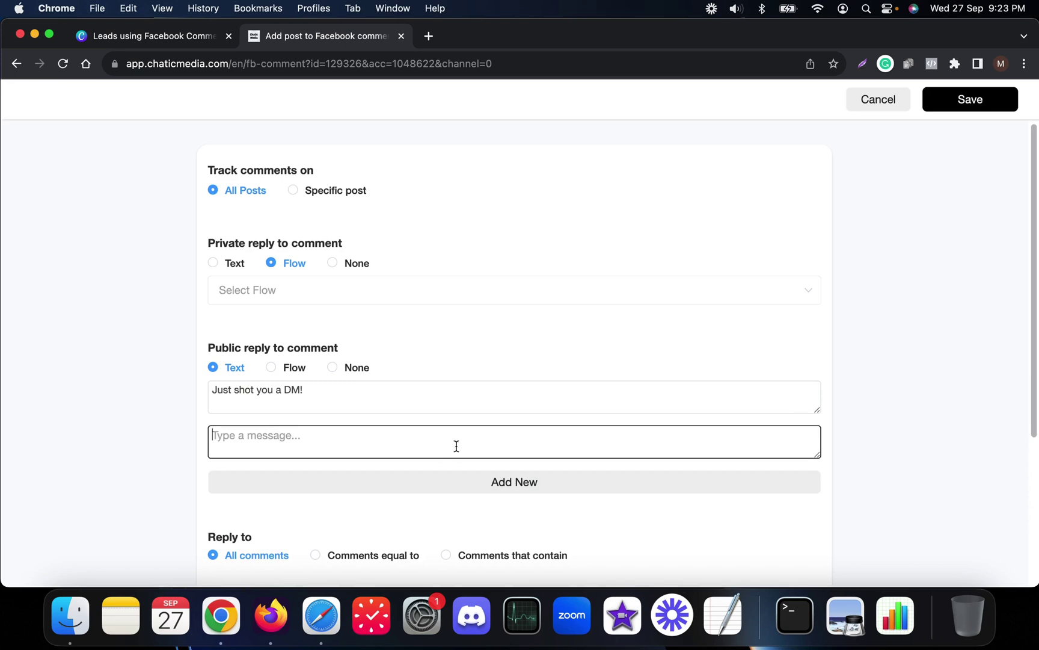
left_click(420, 482)
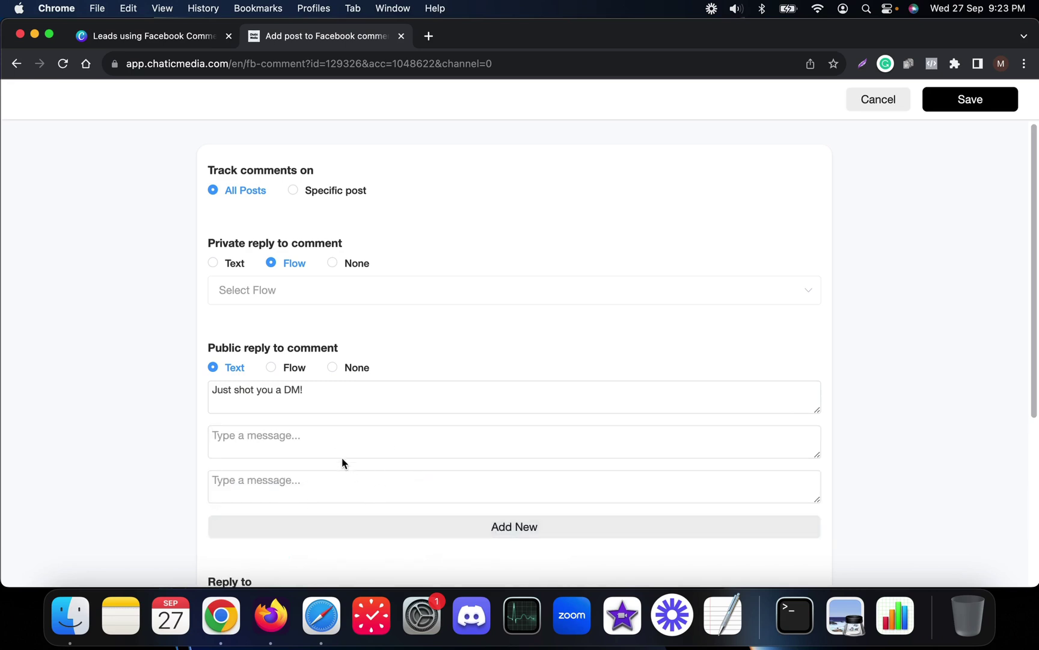
- Fill the two additional public replies with "Sent you a DM!" and "DM Sent!"
left_click(310, 448)
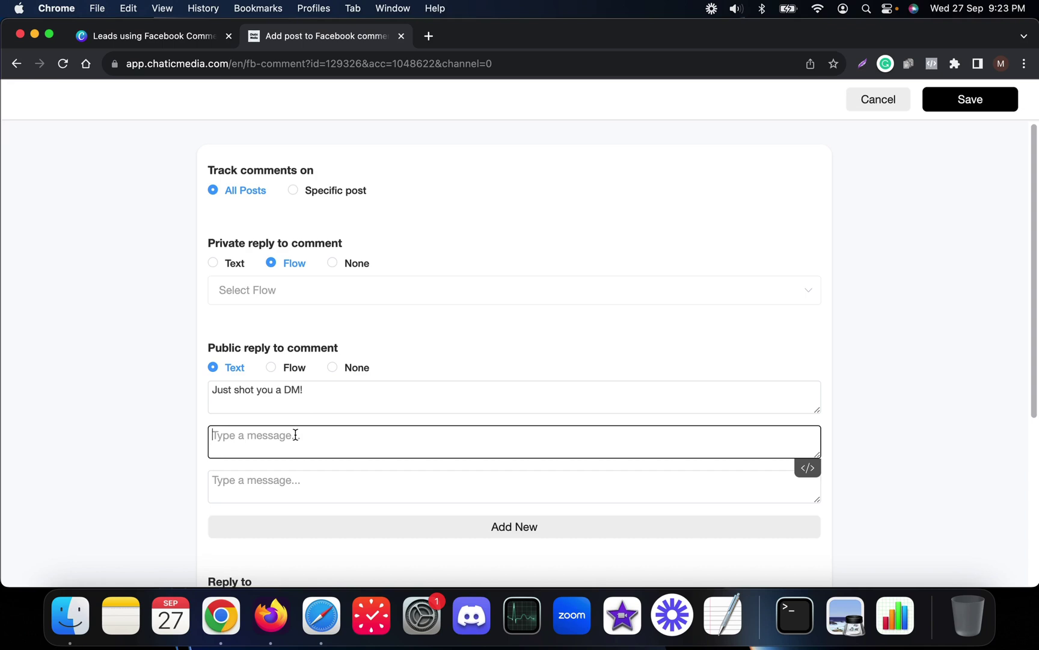
type("Sent you")
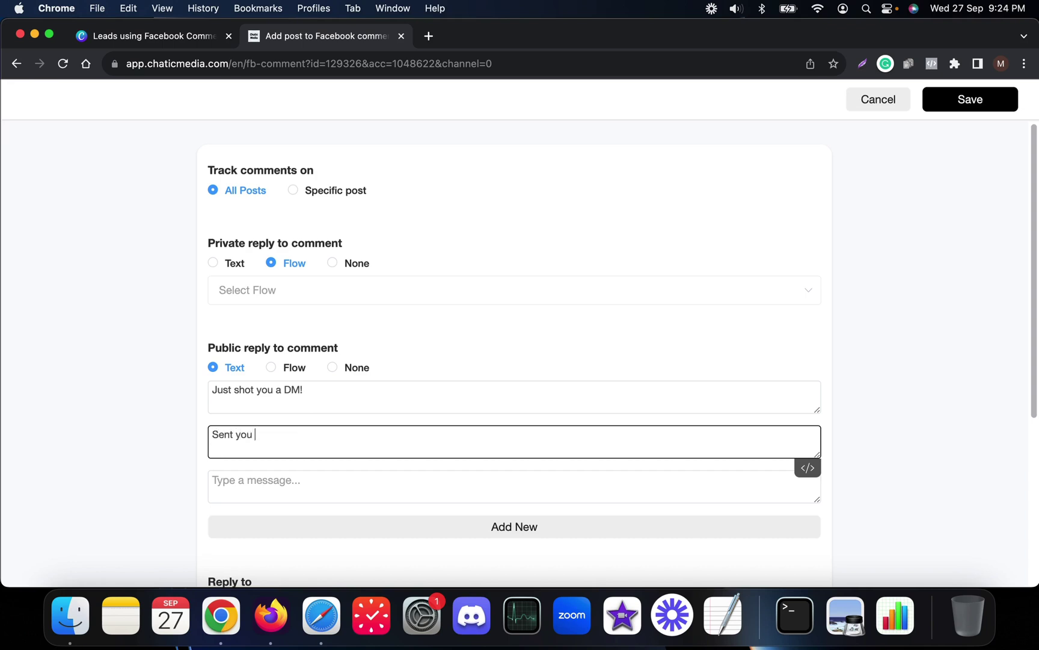
type(" a DM")
key("Tab")
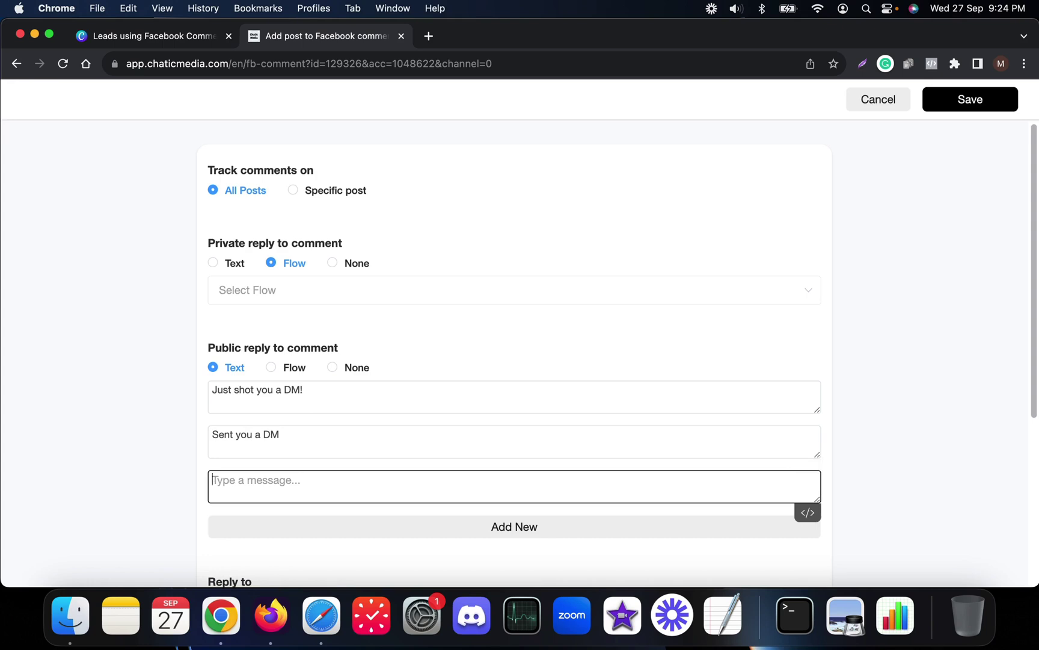
type("DM Sent!")
left_click(399, 423)
left_click(392, 433)
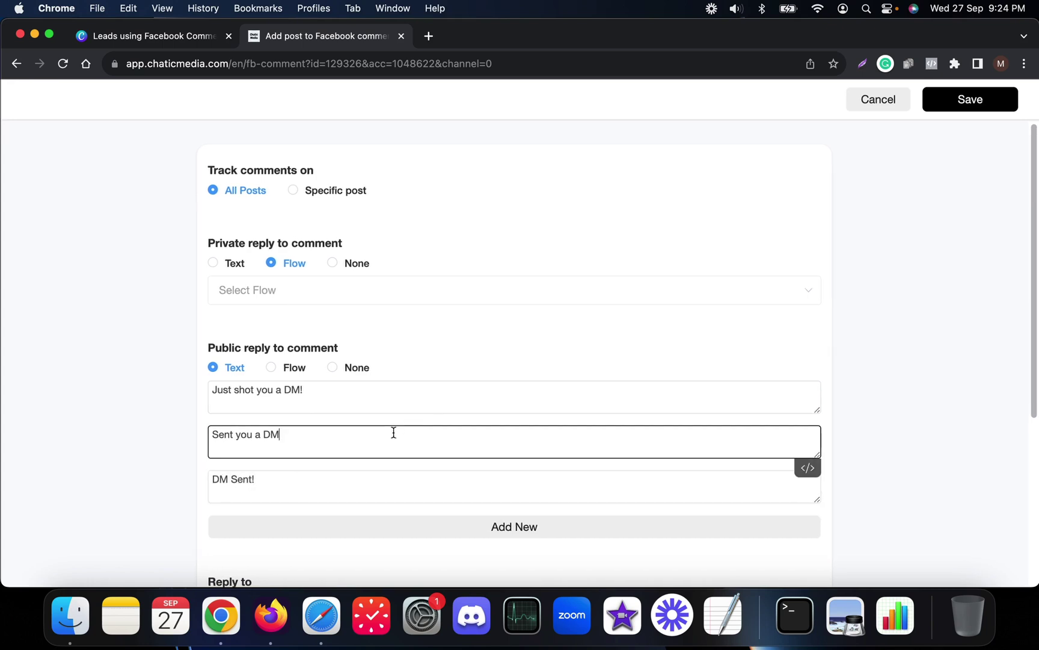
- Restrict the automation to comments equal to the keyword AIB
scroll(470, 395, "down", 2)
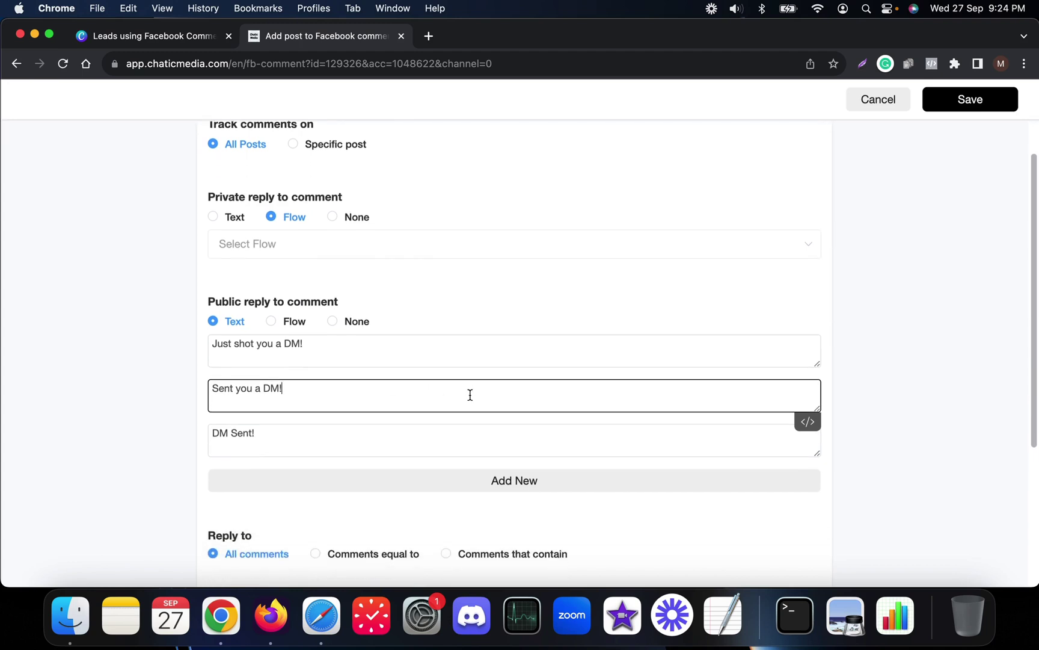
scroll(376, 452, "down", 4)
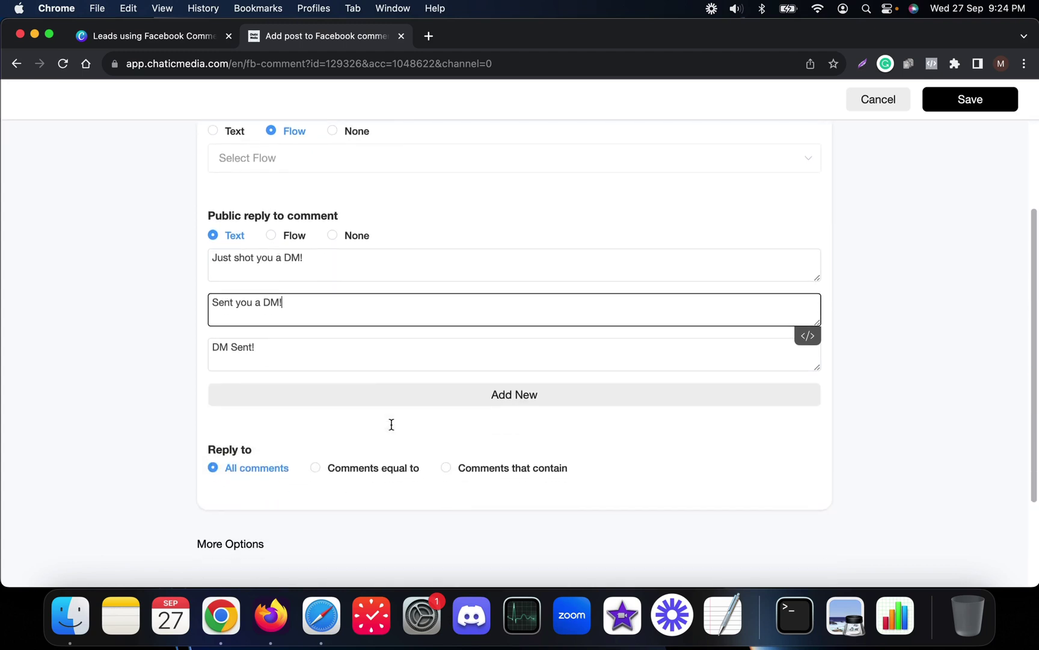
scroll(392, 428, "down", 2)
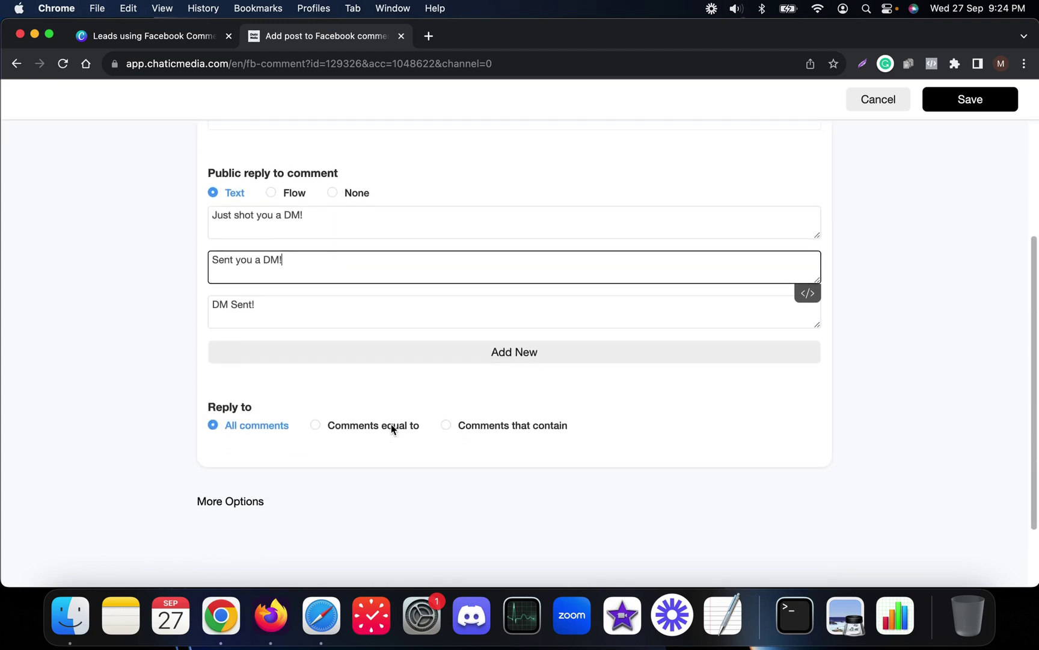
left_click(347, 427)
left_click(243, 452)
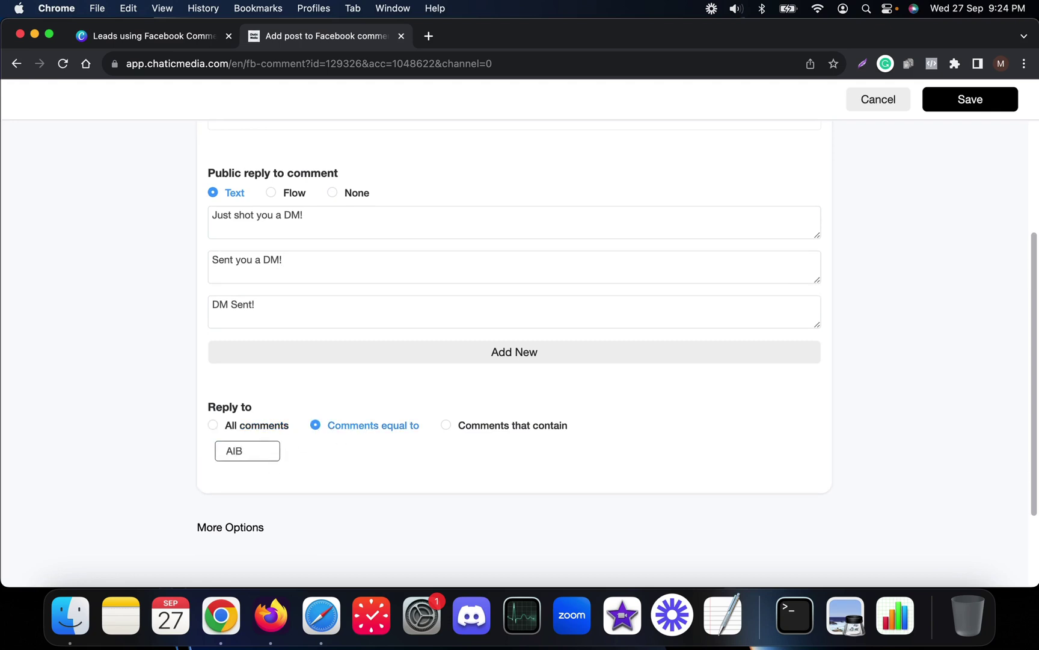
type("AIB")
key("Return")
- Expand the automation's additional options and view the reply behaviour settings
scroll(274, 456, "down", 5)
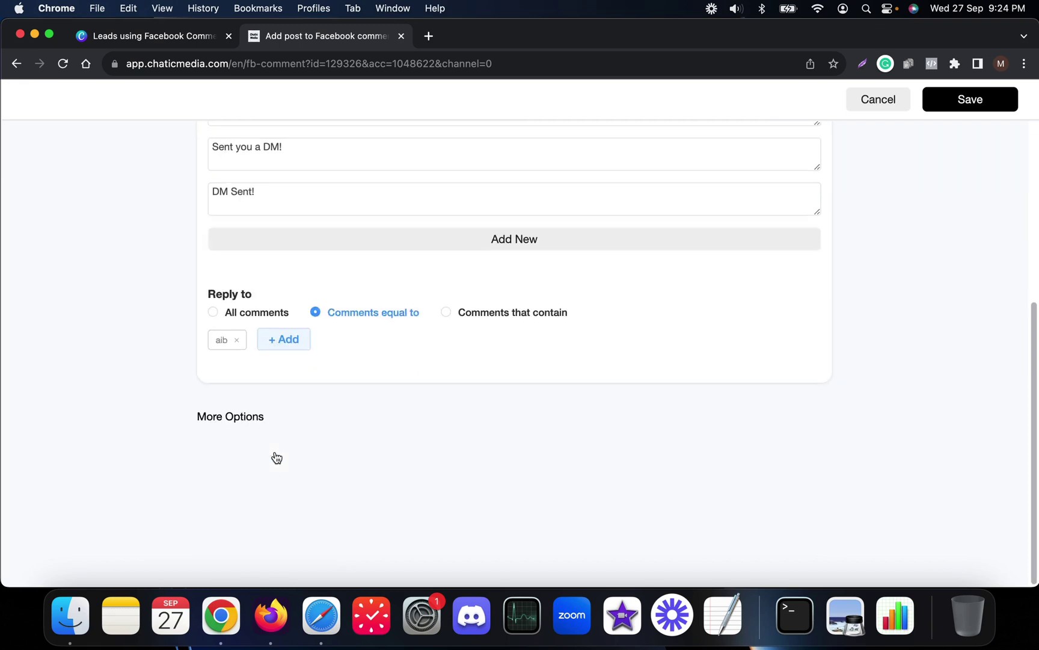
left_click(224, 421)
scroll(230, 421, "down", 7)
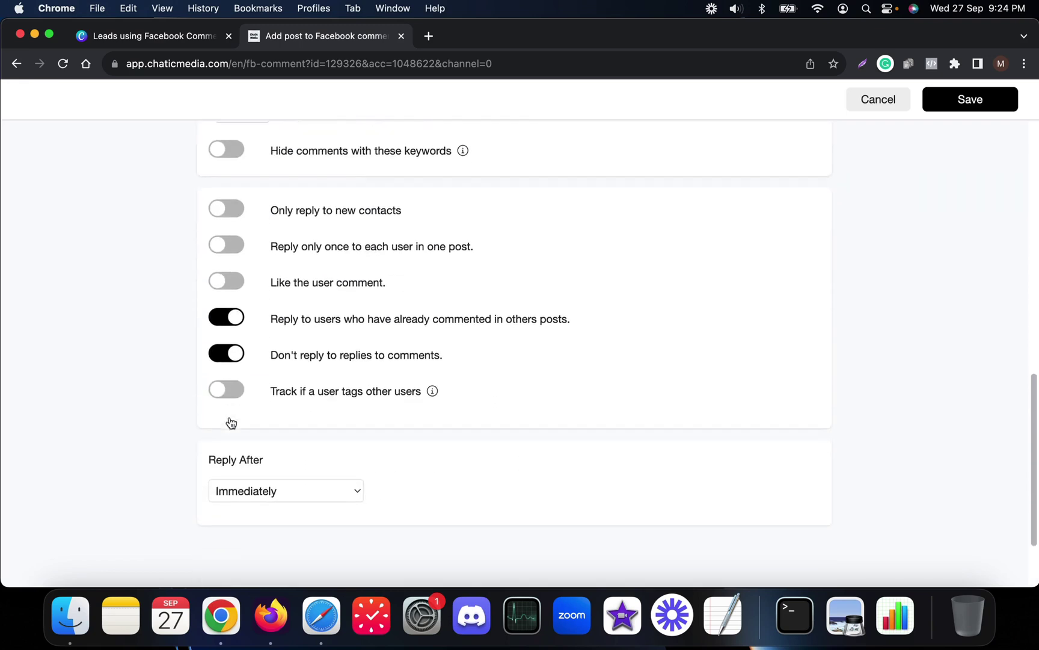
scroll(277, 289, "up", 1)
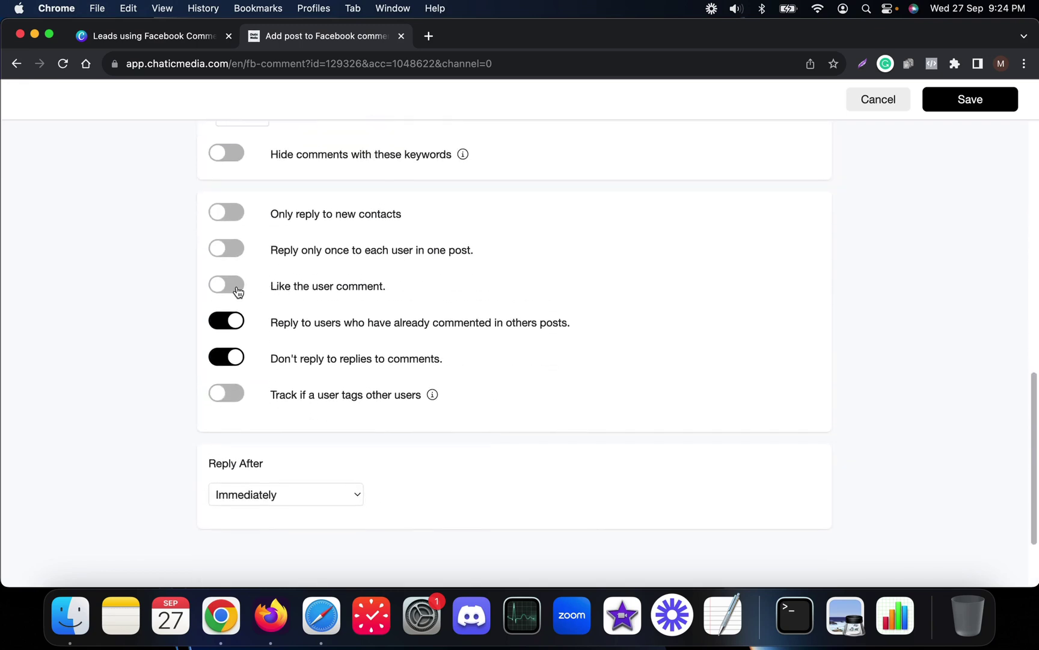
- Switch to Firefox and examine the reactions on the keyword comments under the Facebook post
left_click(270, 615)
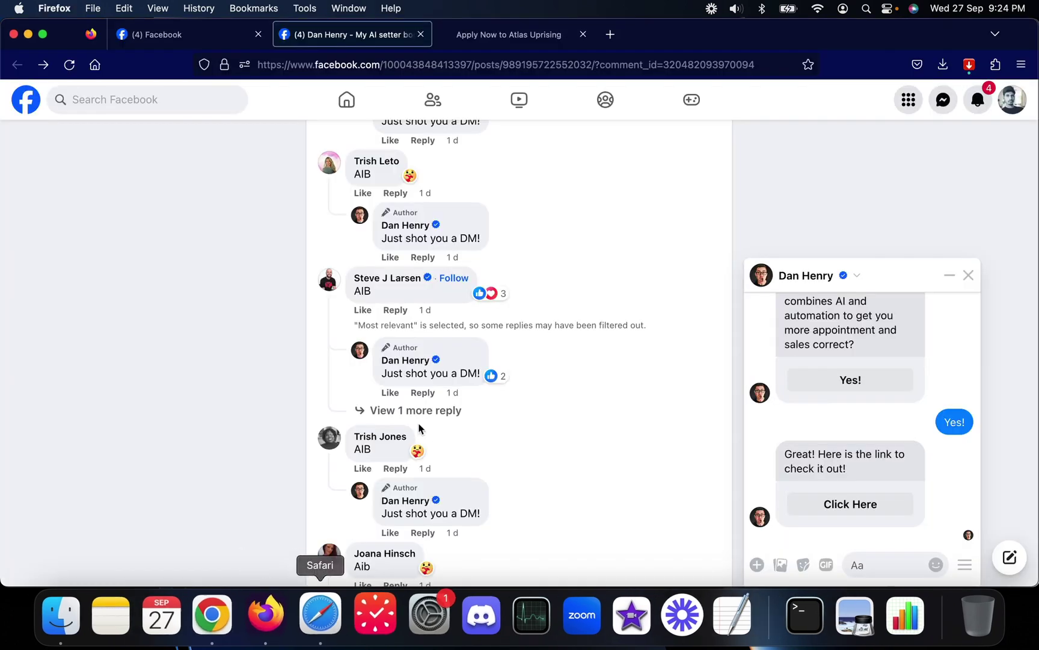
scroll(439, 397, "down", 1)
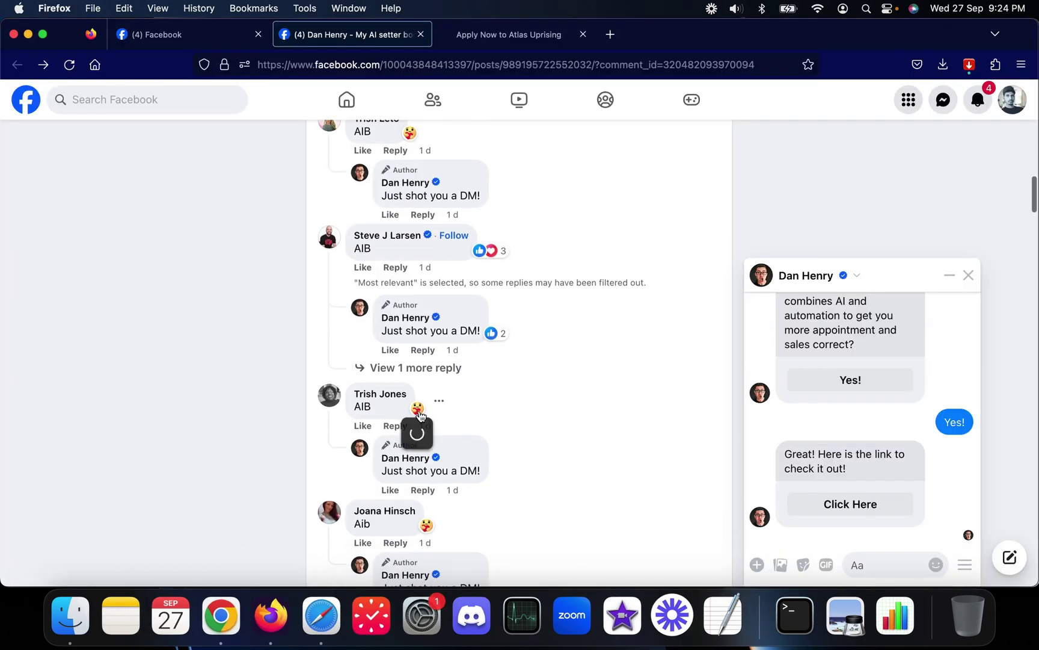
scroll(482, 265, "up", 12)
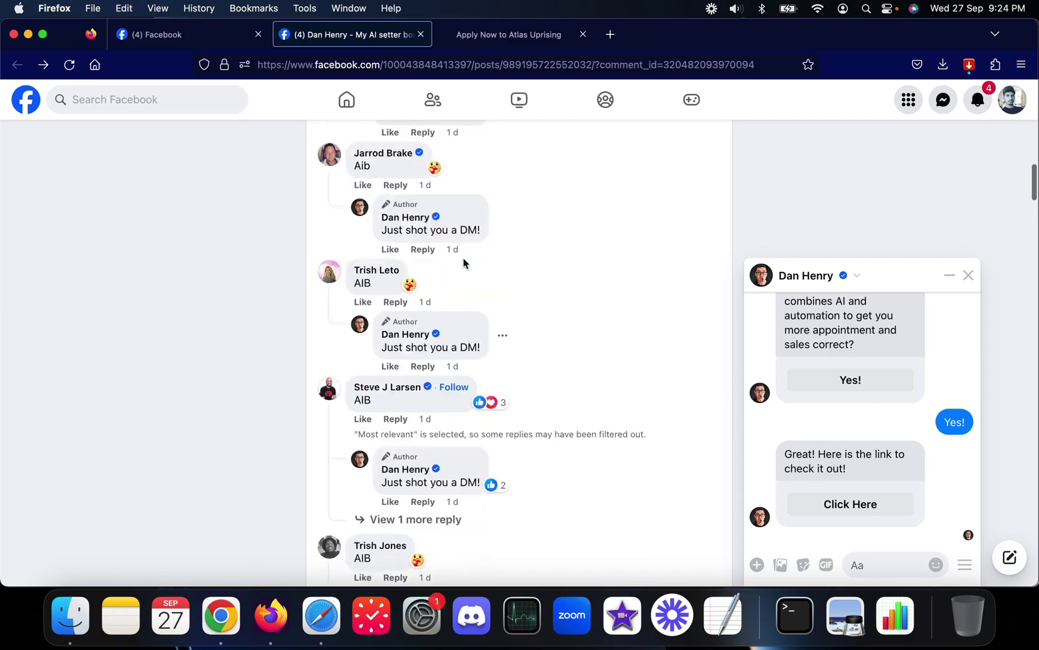
scroll(448, 222, "up", 4)
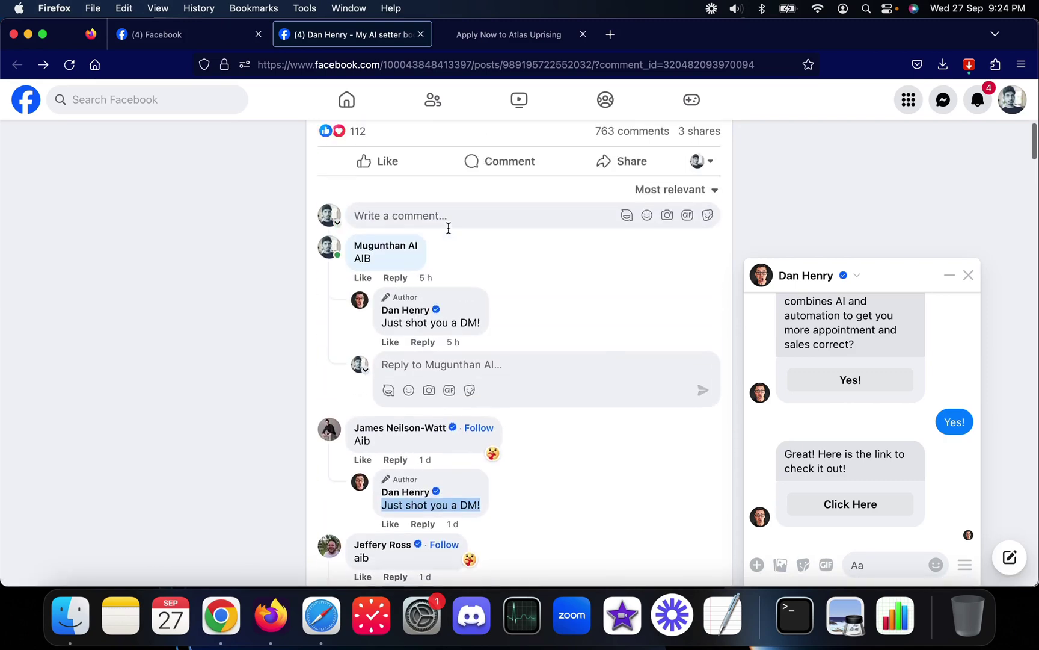
mouse_move(494, 464)
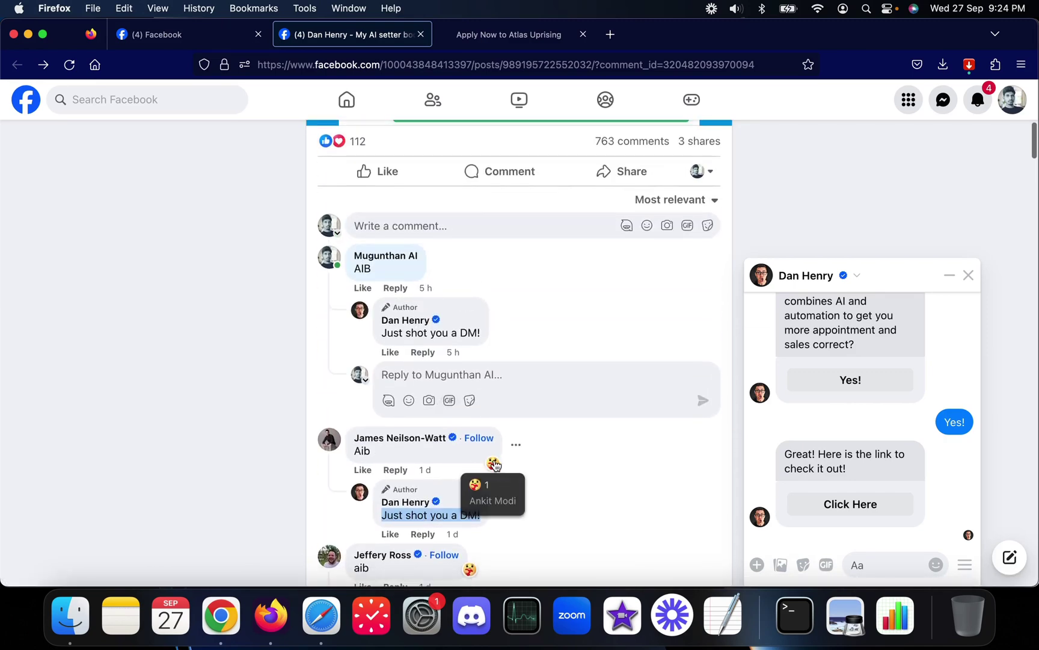
scroll(494, 464, "down", 5)
mouse_move(470, 341)
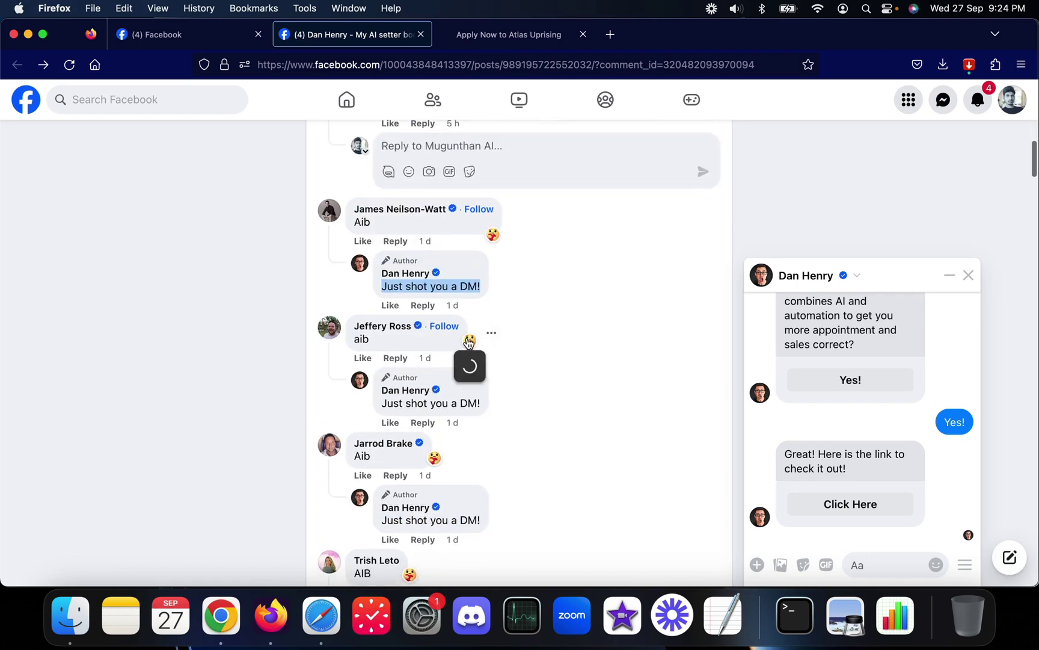
scroll(470, 341, "down", 10)
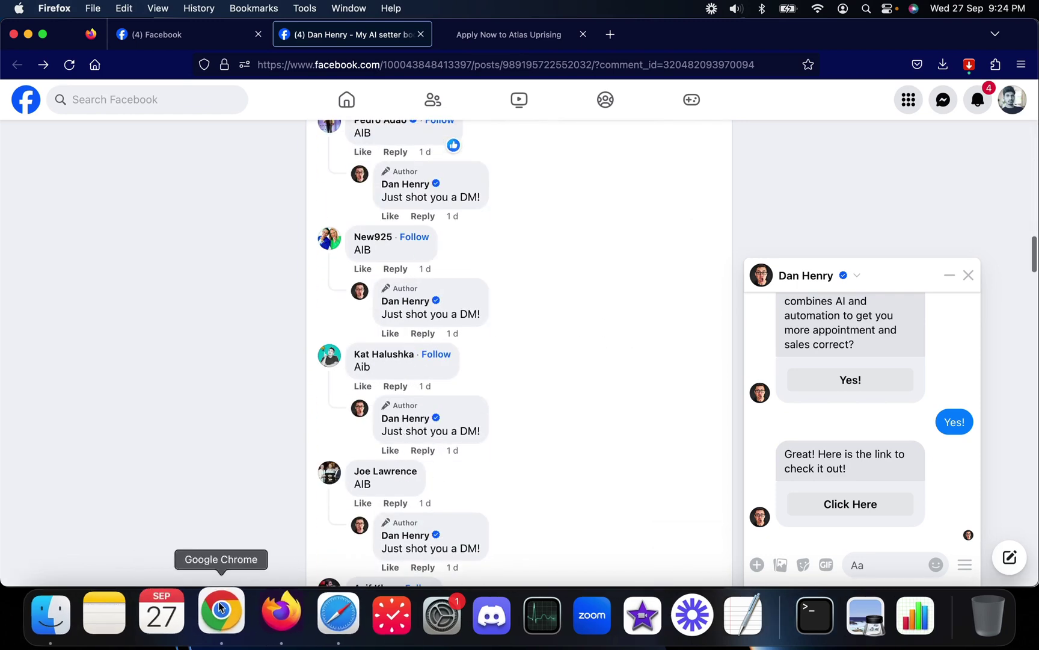
- Return to Chrome and enable liking the user comment in the automation's additional options
left_click(222, 609)
left_click(232, 288)
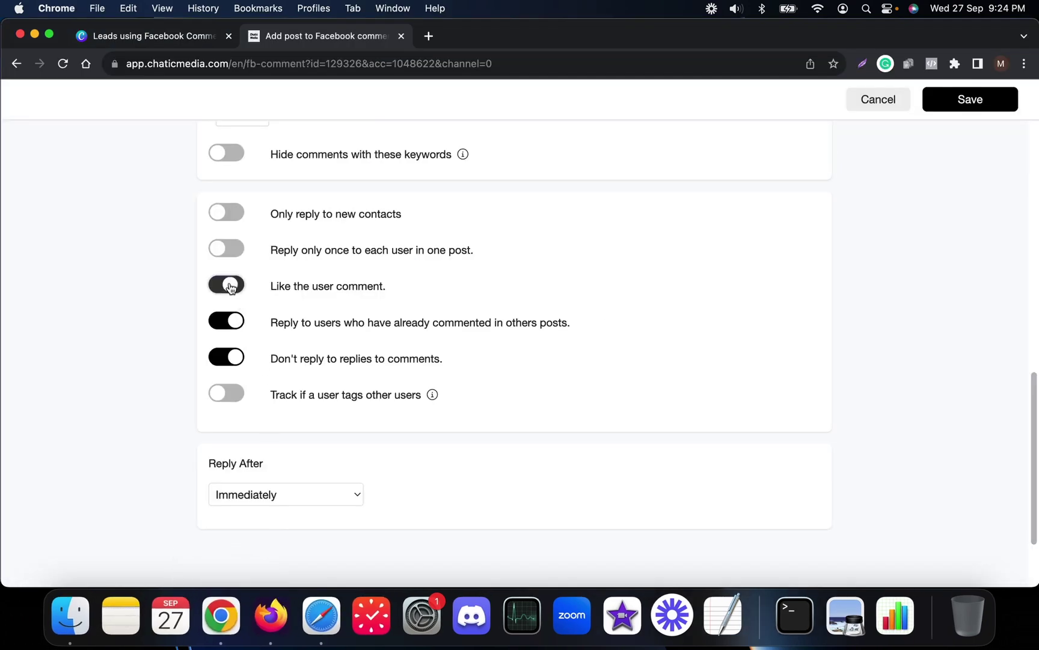
scroll(314, 303, "up", 5)
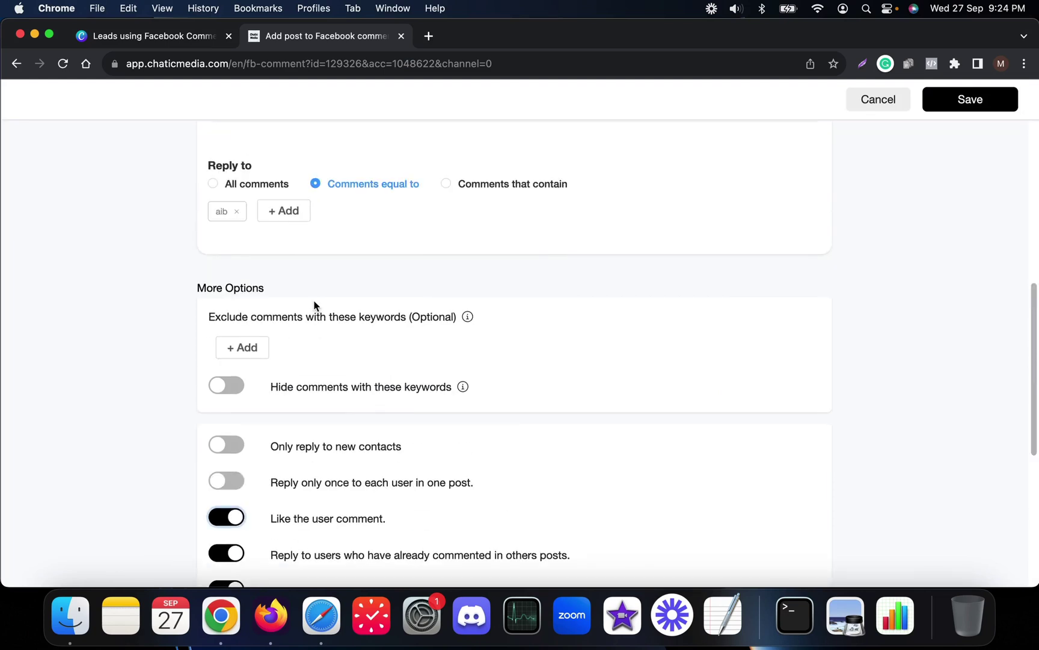
- Review the Reply After delay choices and keep Immediately selected
scroll(314, 306, "down", 7)
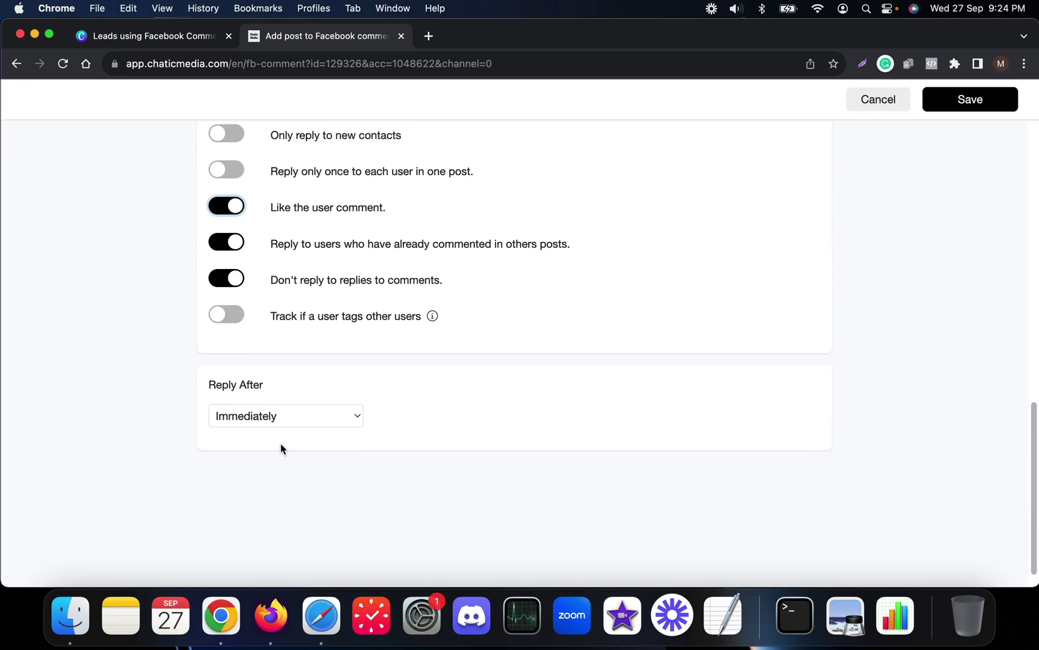
left_click(277, 419)
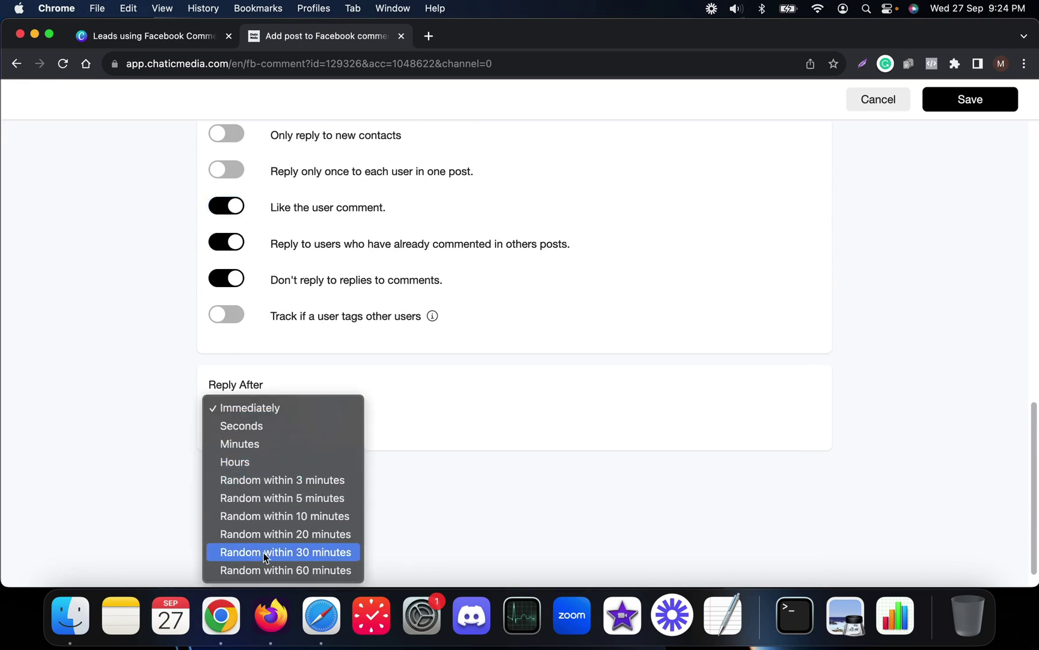
left_click(278, 410)
left_click(273, 416)
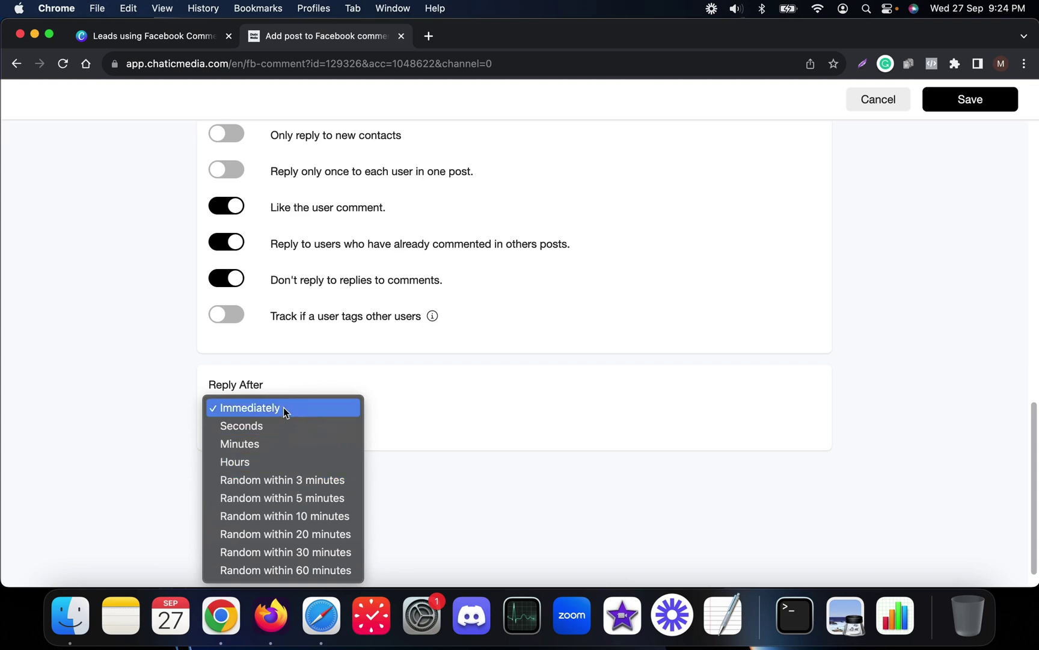
left_click(264, 410)
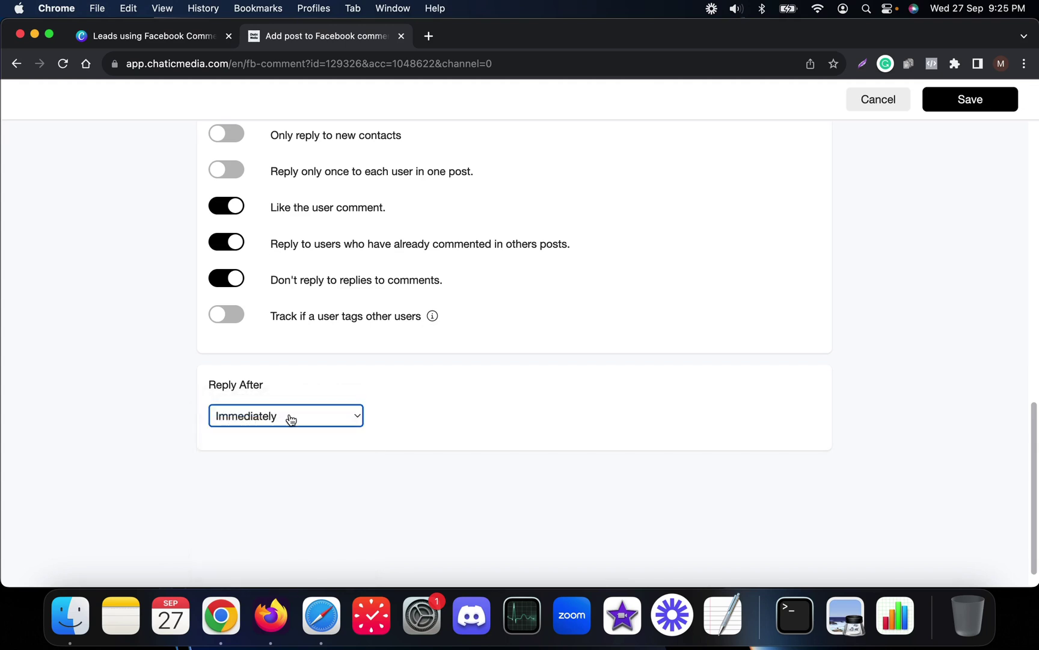
- Check the private opening message in Firefox, return to Chrome and save the comment automation without a selected flow
scroll(288, 418, "up", 15)
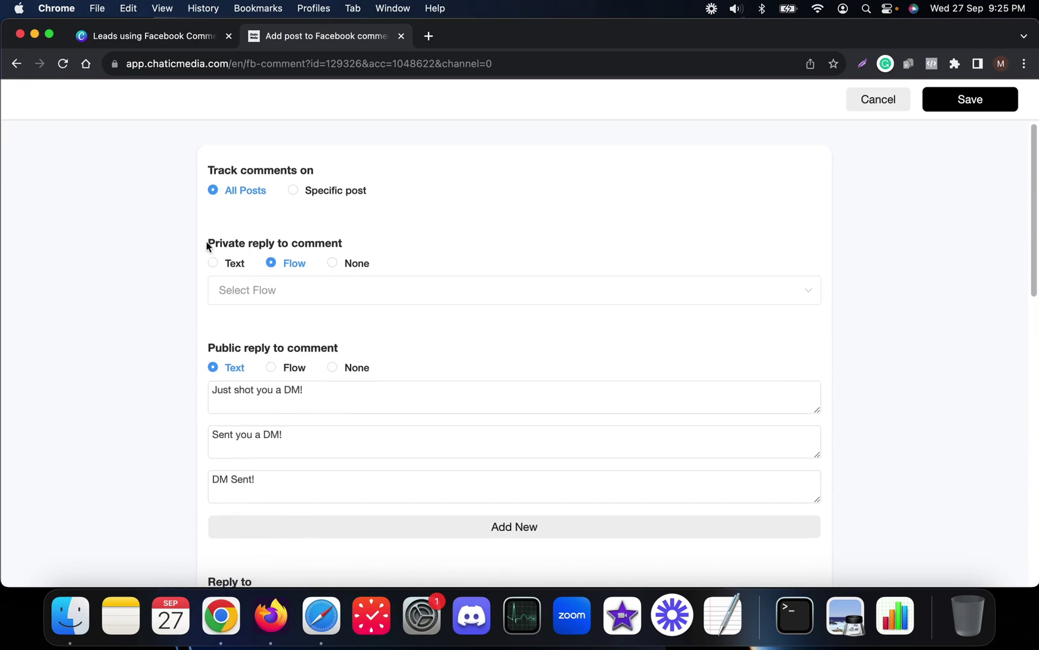
left_click_drag(205, 241, 349, 241)
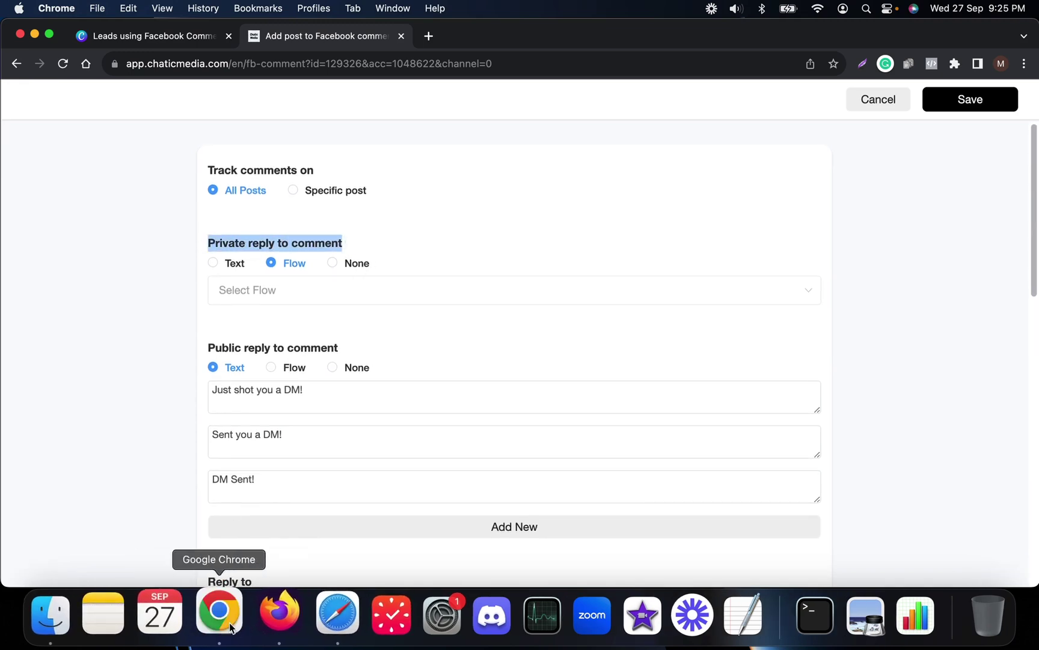
left_click(271, 615)
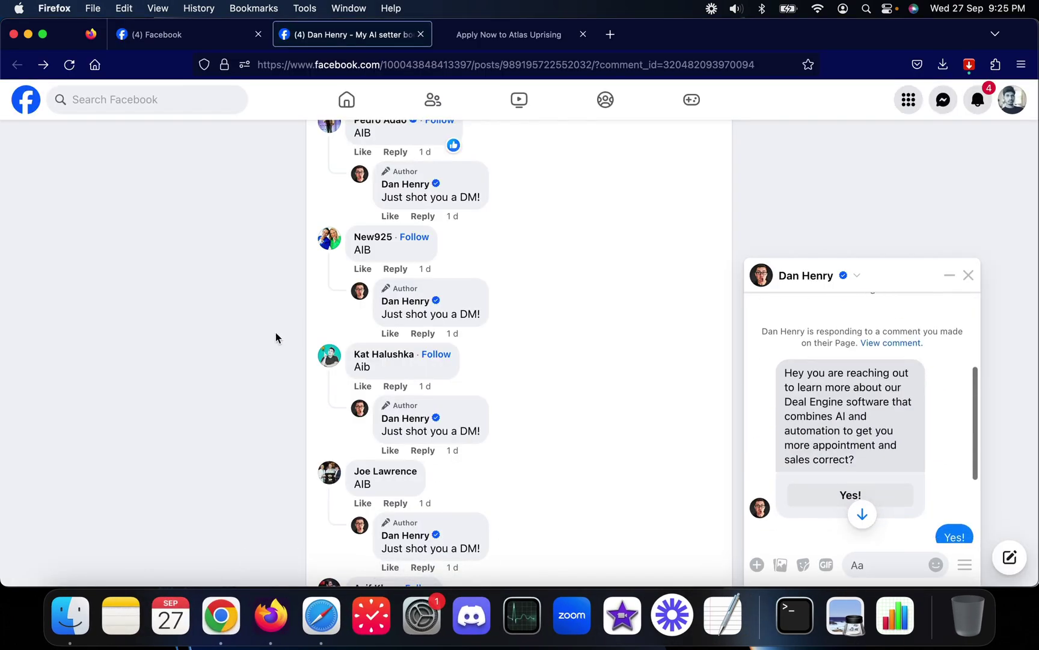
left_click(221, 615)
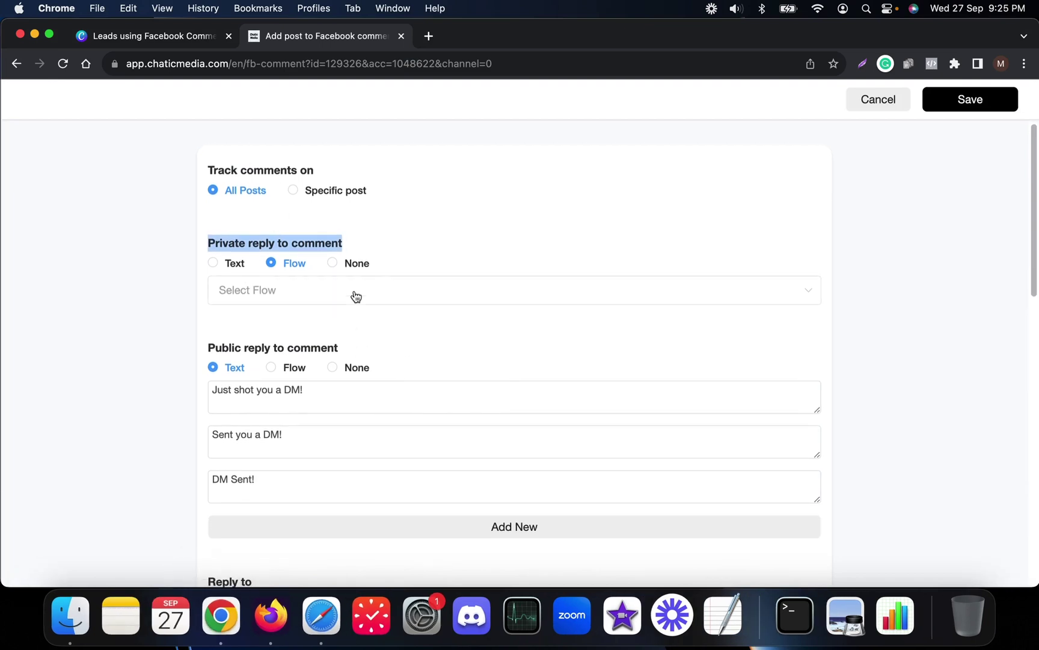
left_click(962, 104)
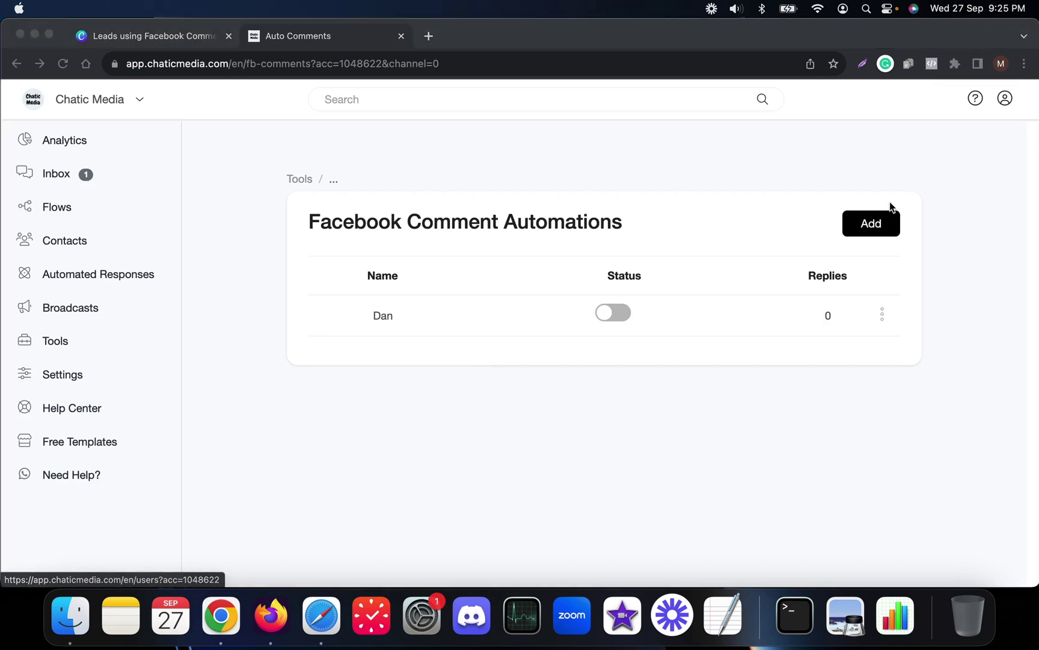
- Create a new flow named Dan
left_click(52, 207)
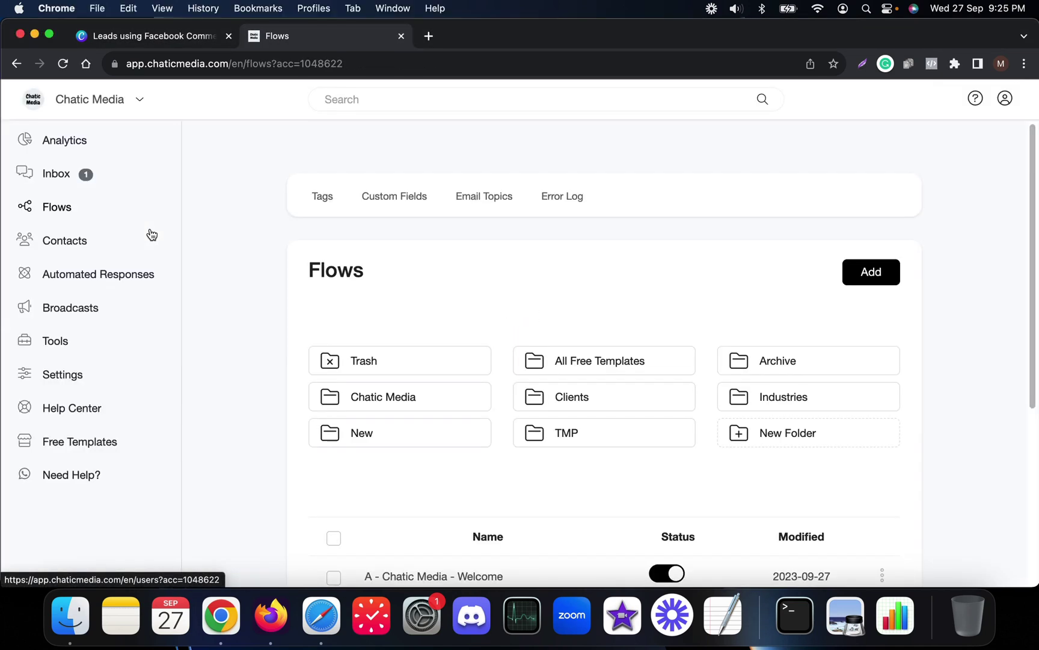
left_click(869, 272)
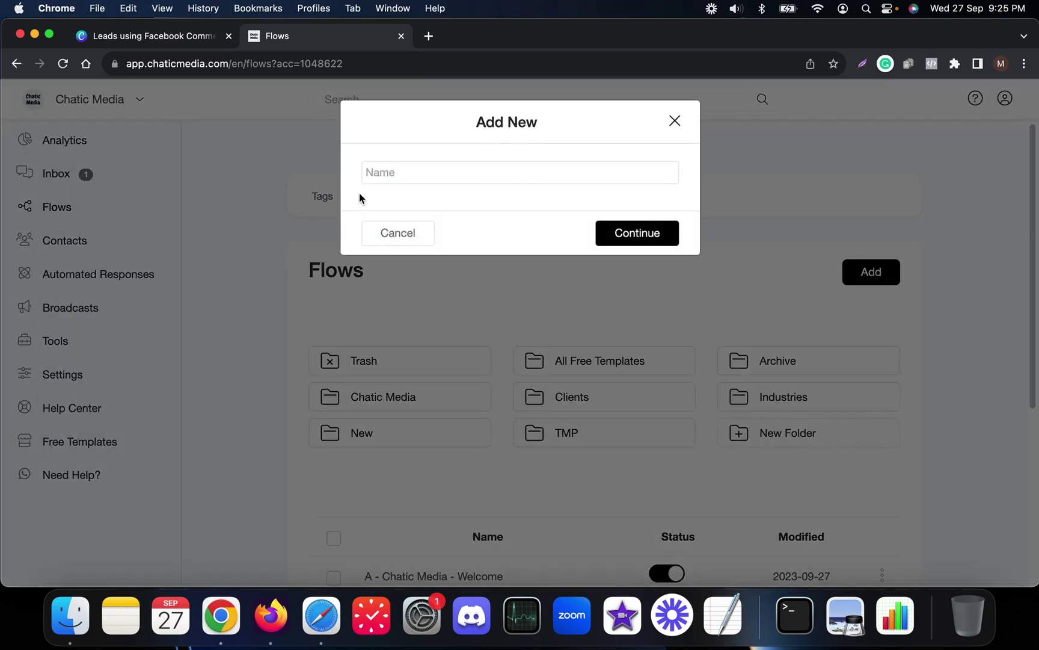
left_click(397, 176)
type("Dan")
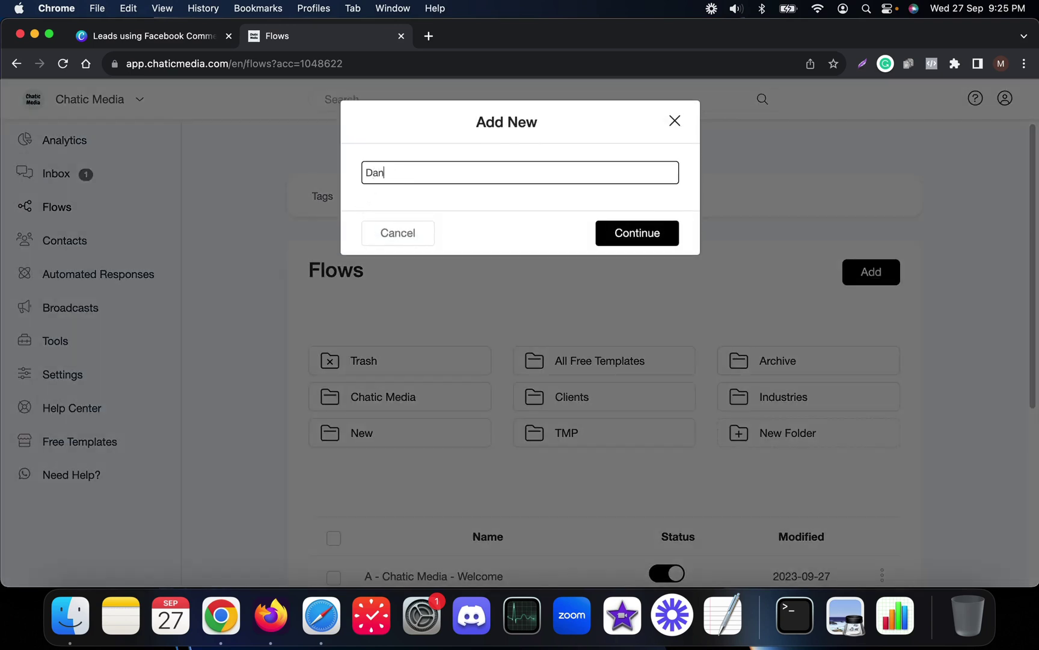
left_click(647, 233)
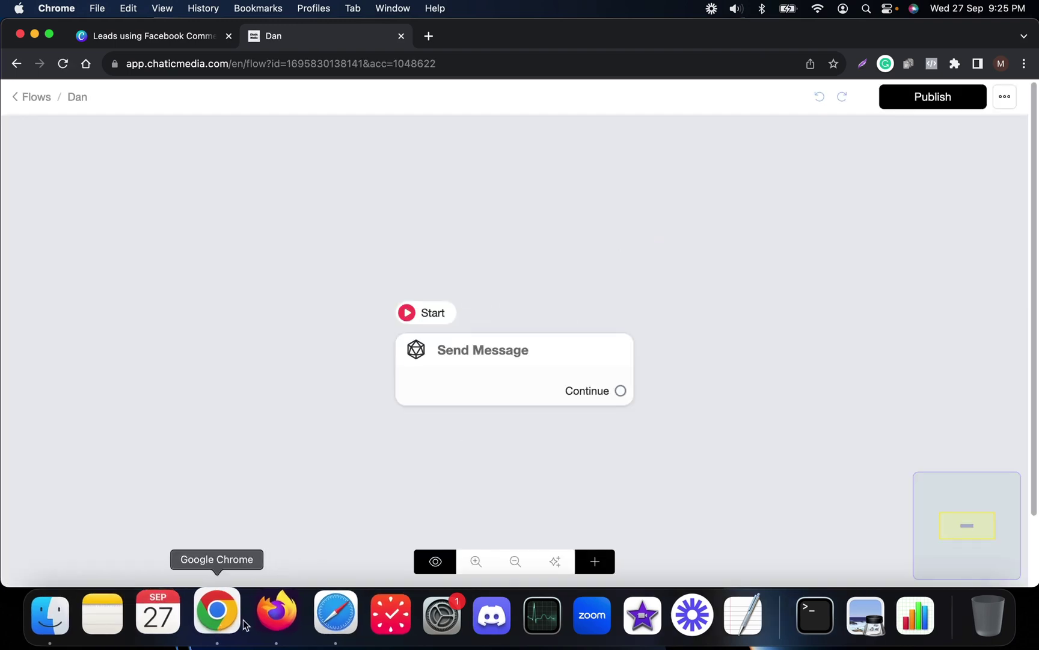
- Switch to Firefox and copy the full text of the private opening message in the Messenger chat
left_click(267, 620)
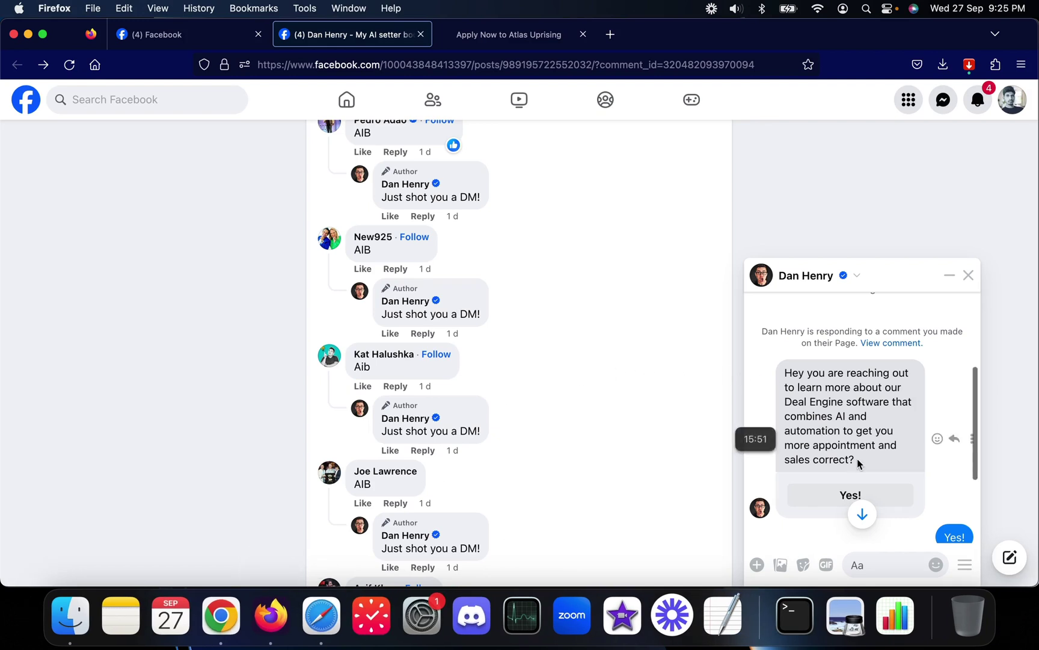
left_click_drag(791, 372, 889, 462)
key("super+c")
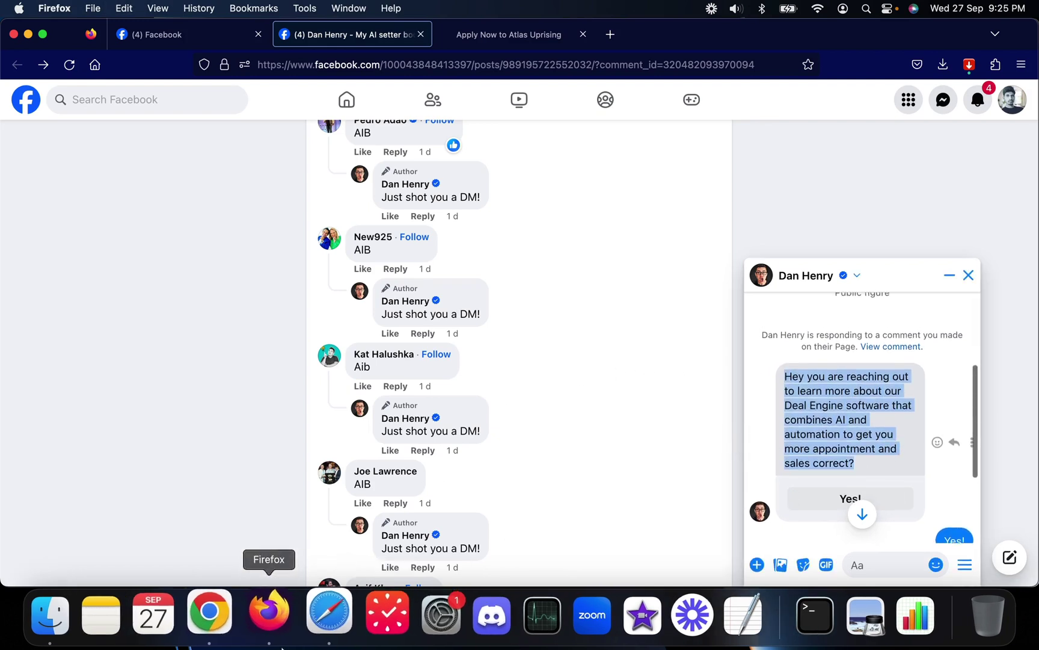
- Return to Chrome and add a text block with the copied opening message to the starting Send Message step
left_click(220, 614)
left_click(479, 376)
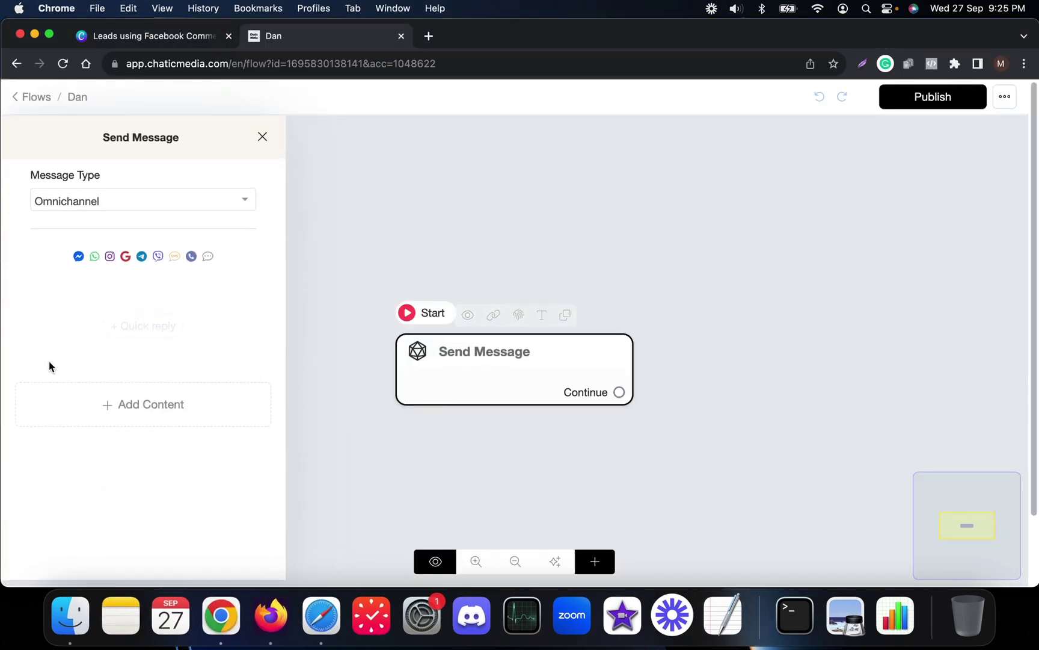
left_click(96, 405)
left_click(40, 103)
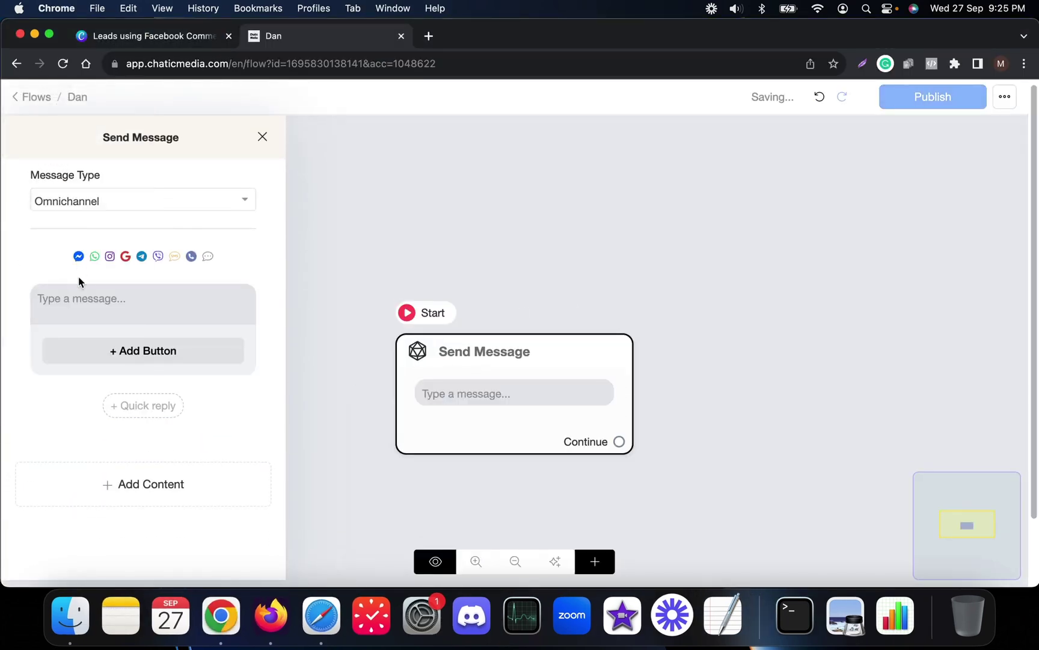
left_click(94, 304)
key("super+v")
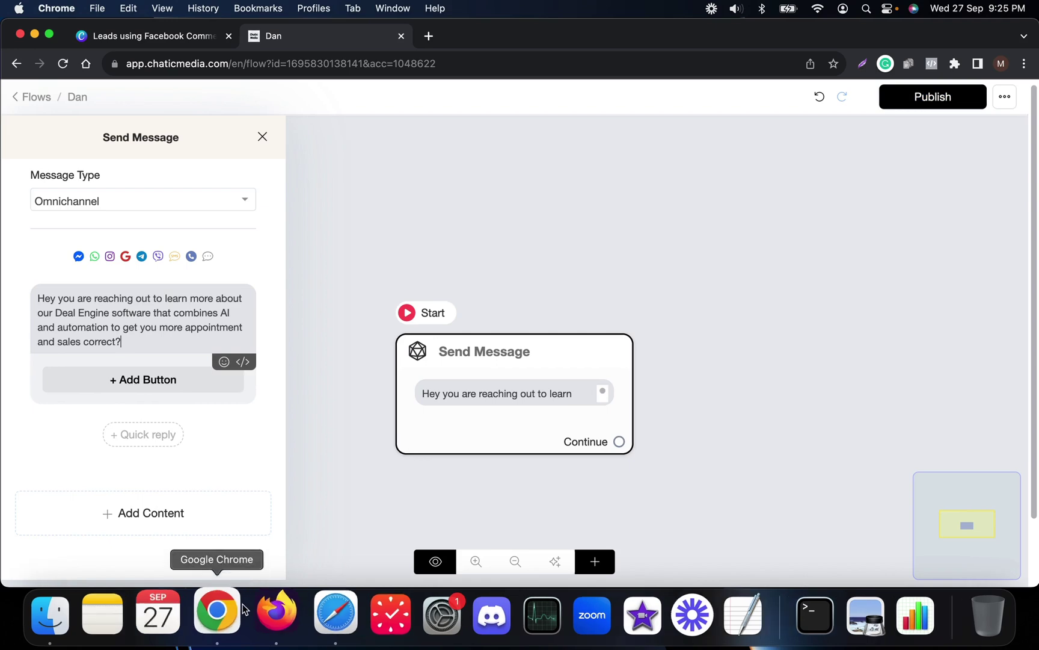
- Check the original message's button in Firefox, return to Chrome and add a button labelled Yes! to the opening message
left_click(271, 615)
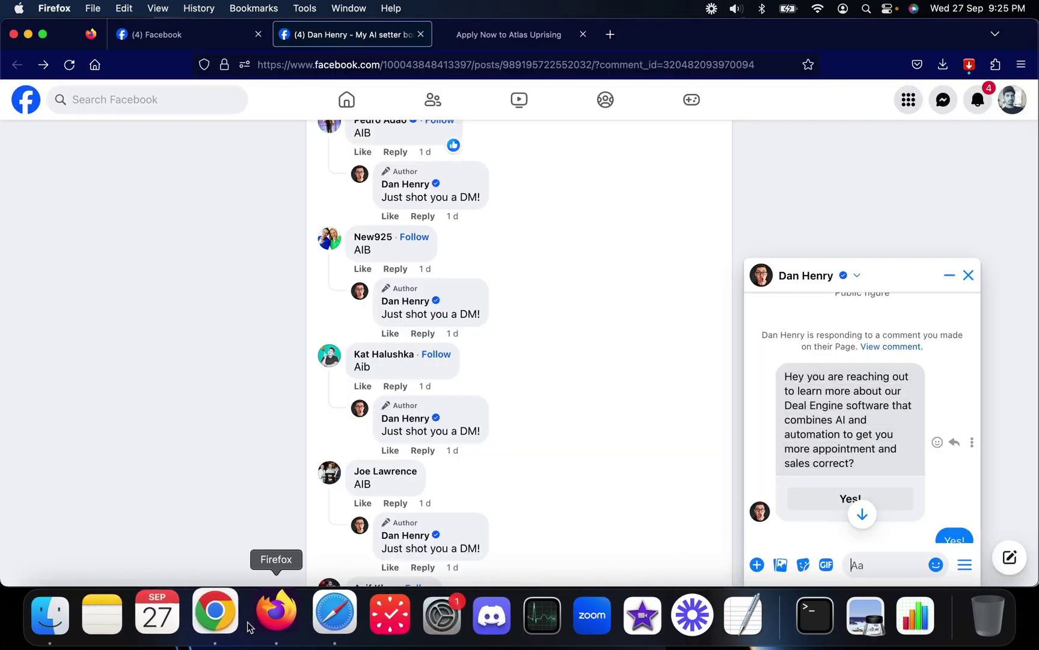
scroll(816, 481, "down", 2)
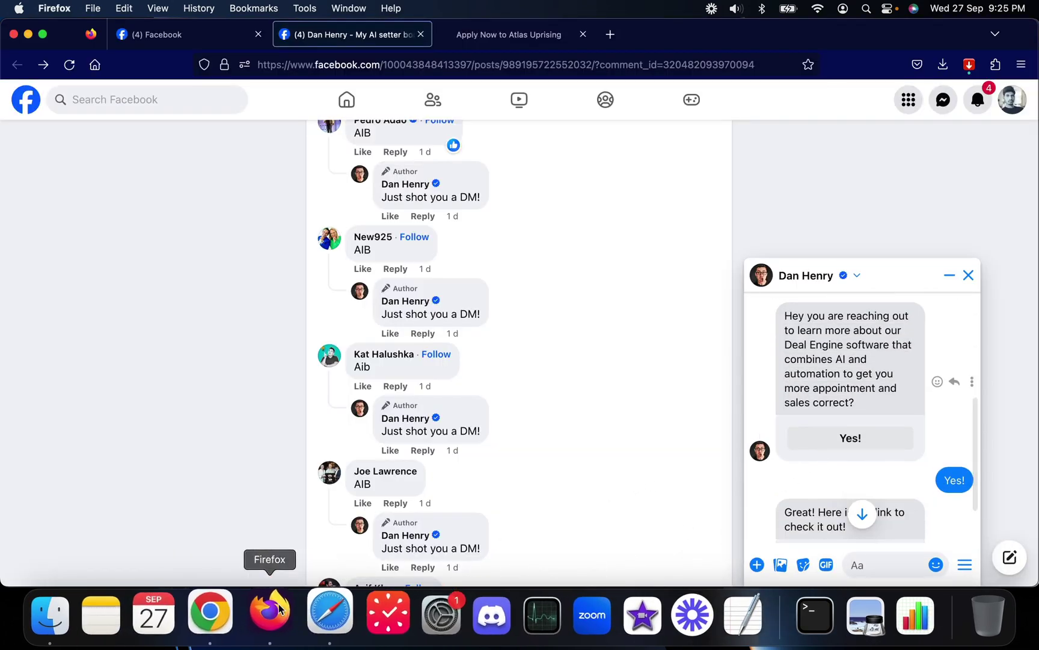
left_click(203, 611)
left_click(130, 374)
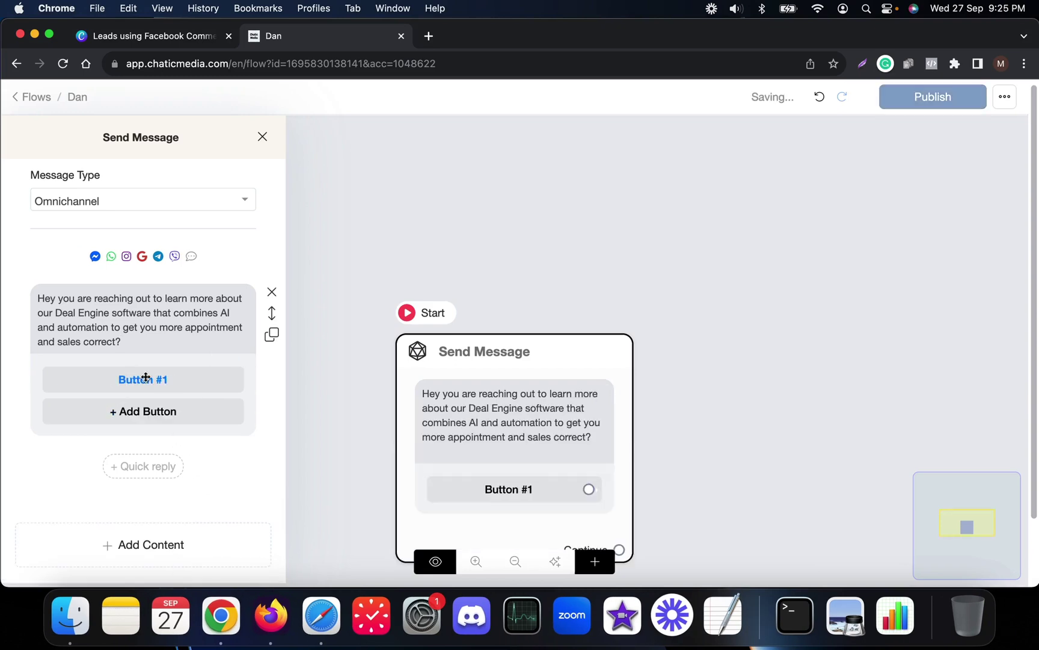
left_click(225, 379)
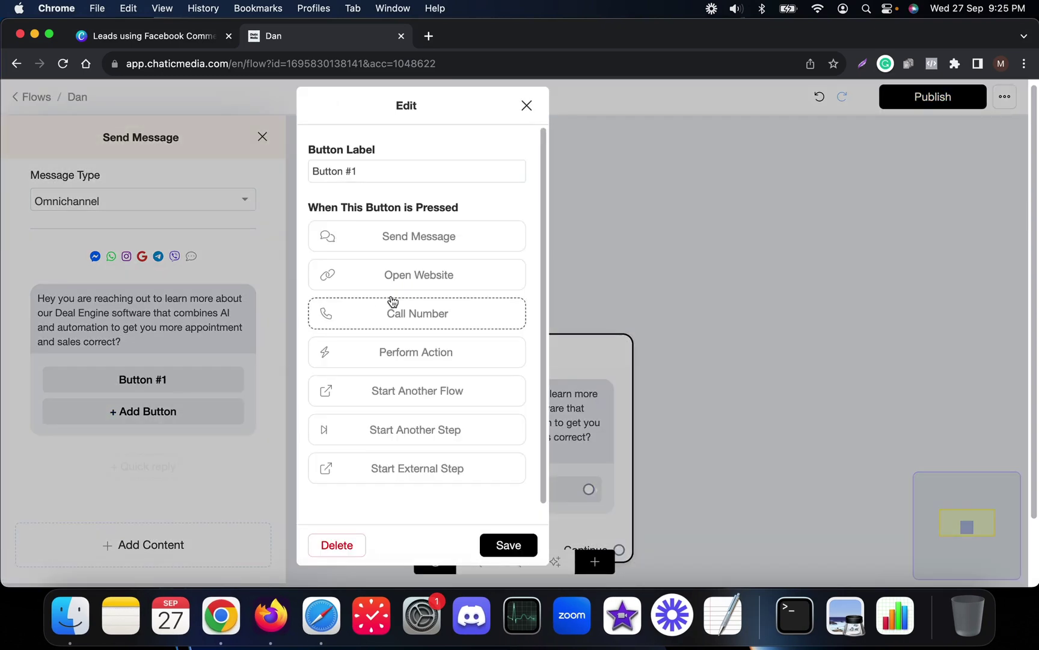
triple_click(408, 171)
type("Yes!")
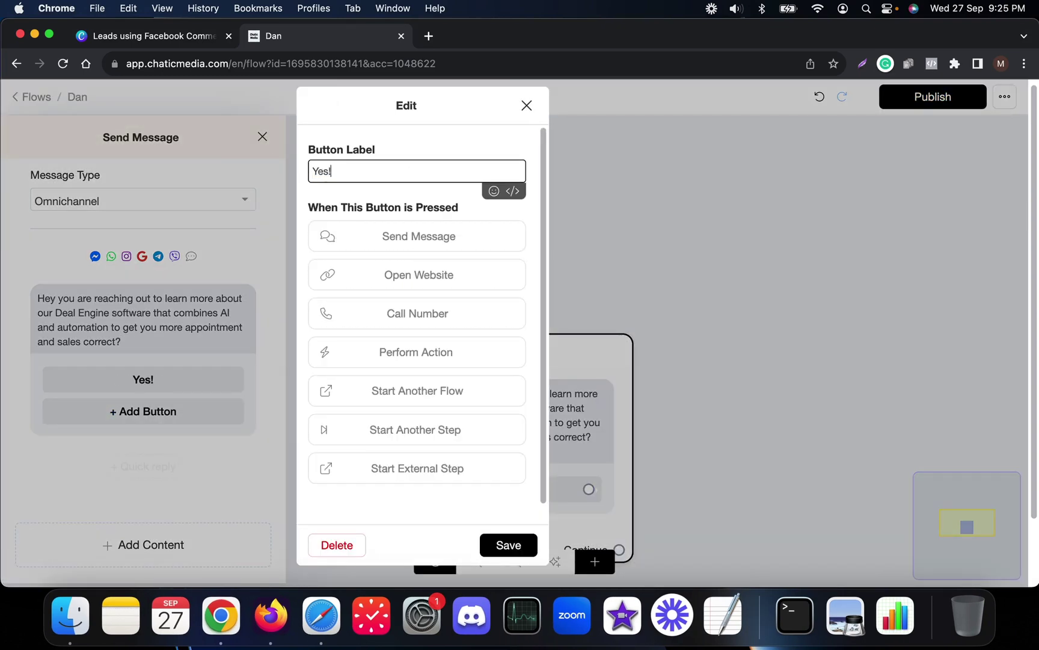
left_click(521, 545)
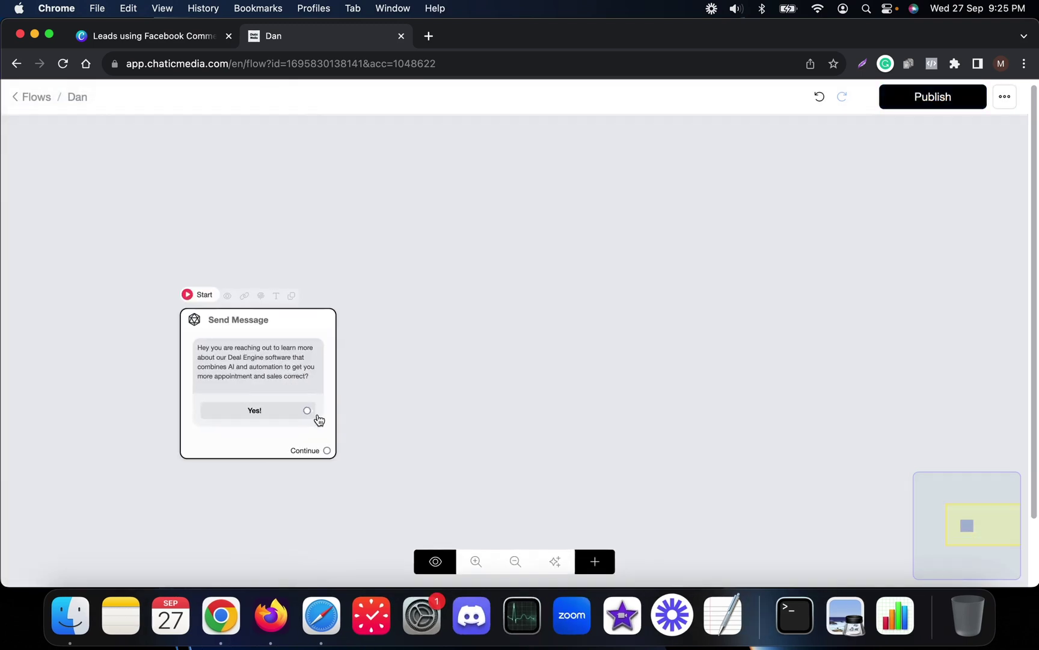
- Connect the Yes! button to a new Send Message step, then switch to Firefox and select the follow-up text about the link
left_click_drag(308, 410, 466, 307)
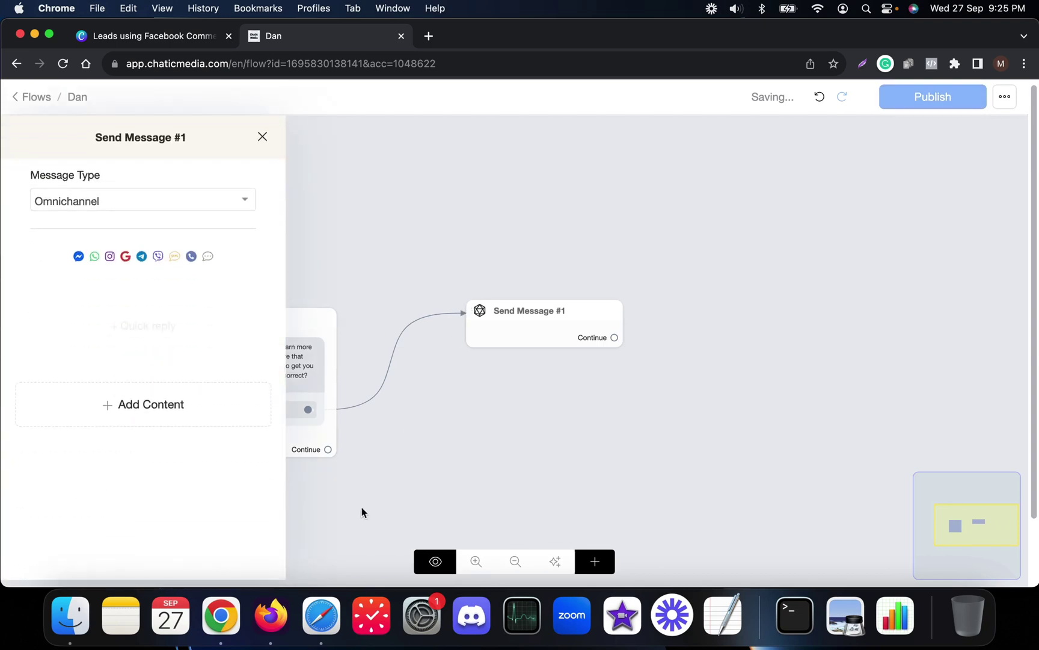
left_click(270, 614)
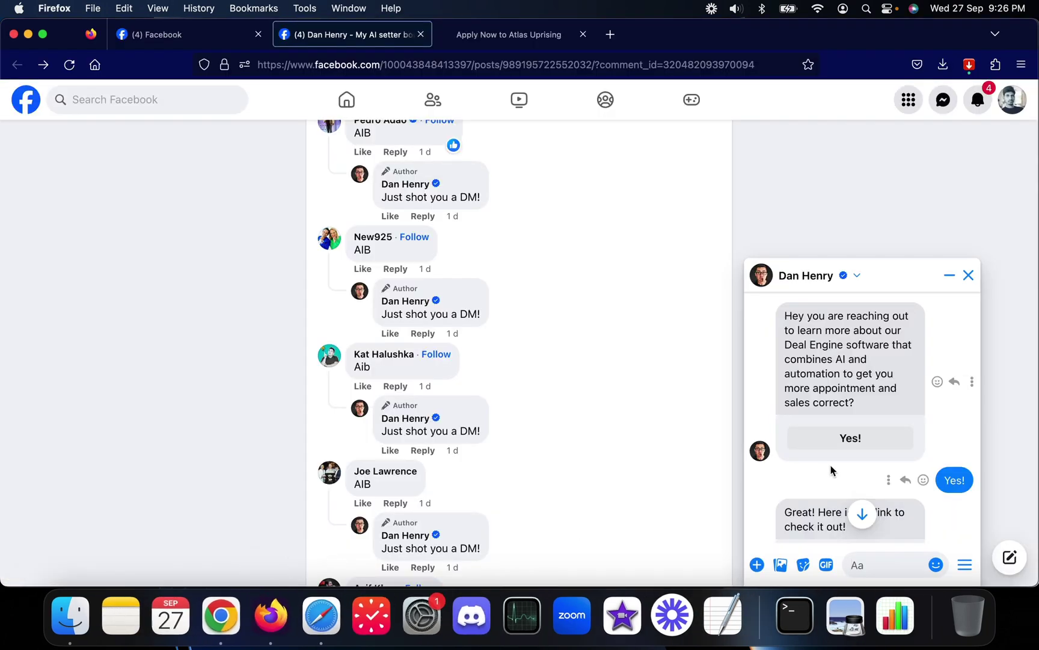
scroll(831, 466, "down", 2)
left_click_drag(857, 472, 767, 446)
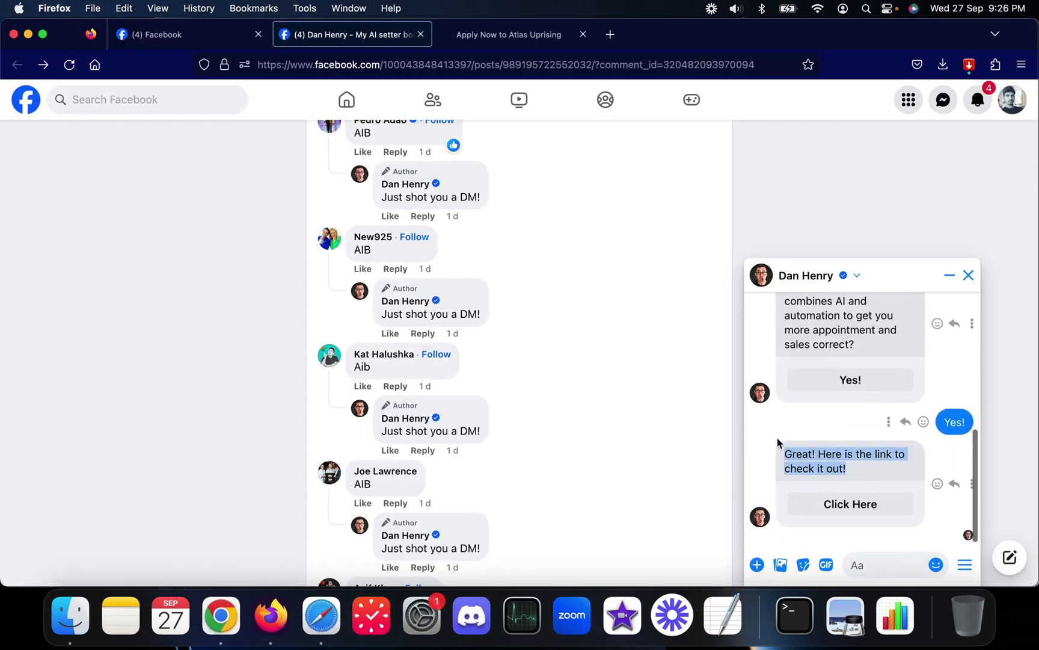
- Return to Chrome and add the text "Great! Here is the link to check it out!" to the second message, removing the sender's name line
left_click(220, 613)
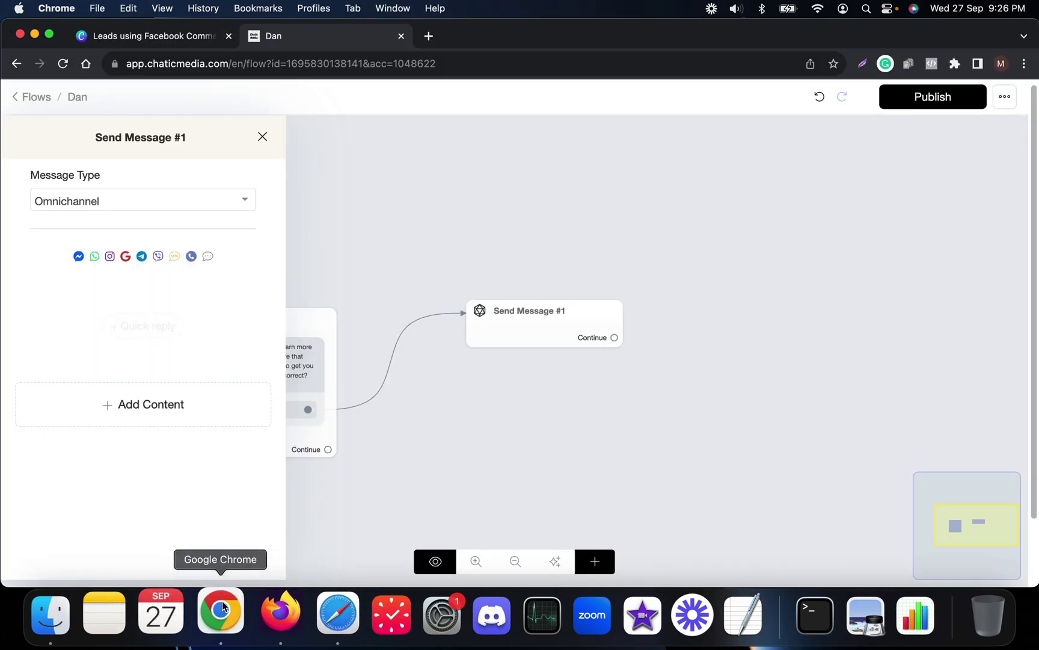
left_click(86, 417)
left_click(38, 101)
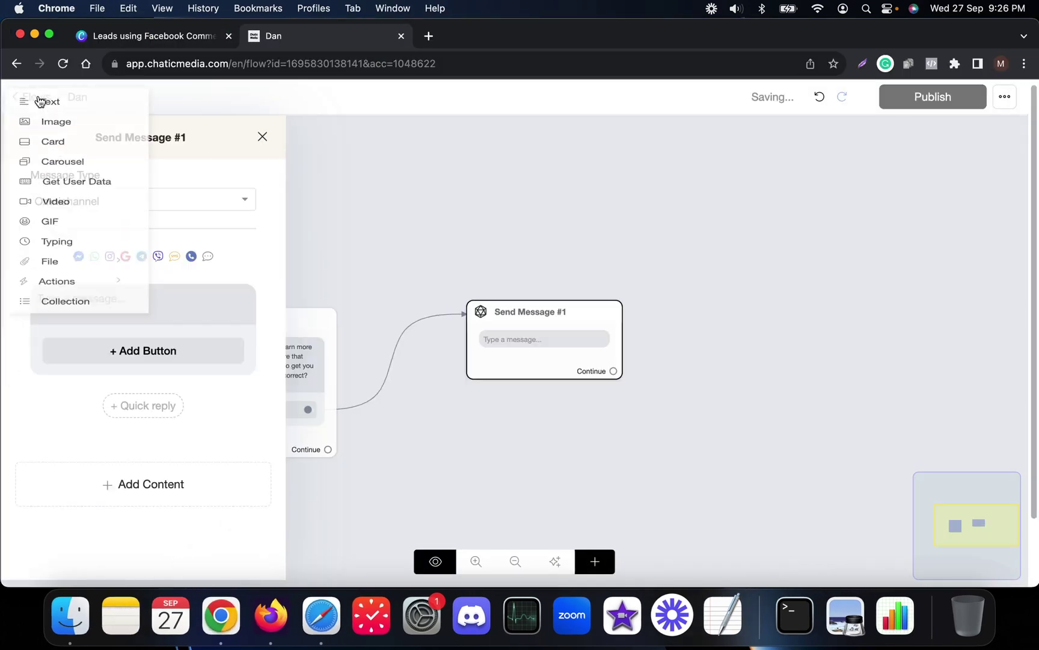
left_click(143, 310)
type("Dan Henry Great! Here is the link to check it out!")
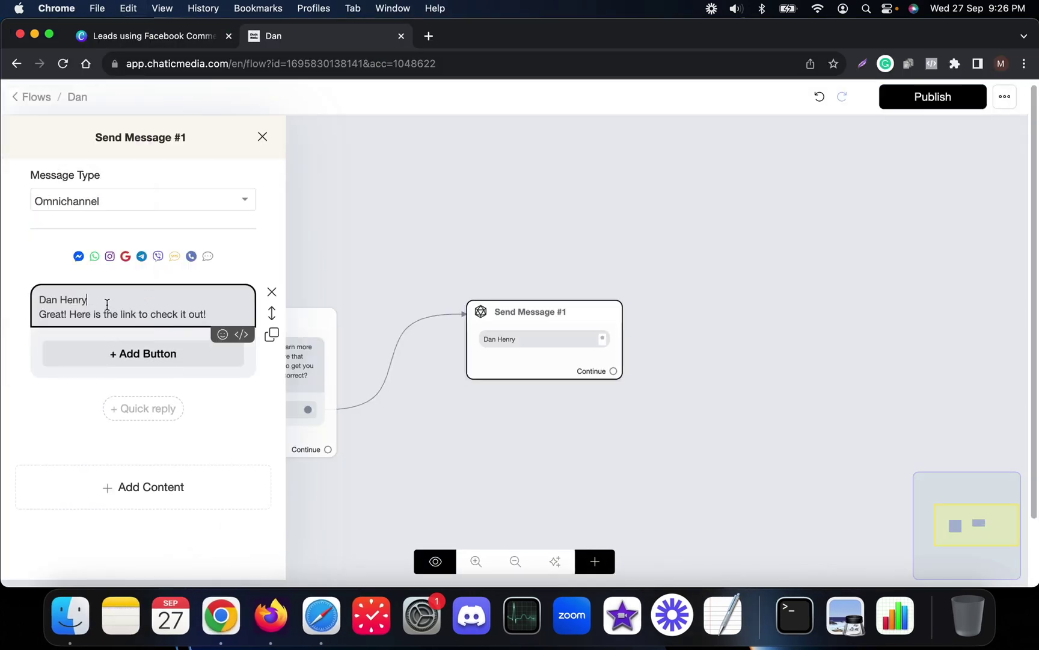
left_click_drag(107, 304, 6, 300)
key("BackSpace")
key("Delete")
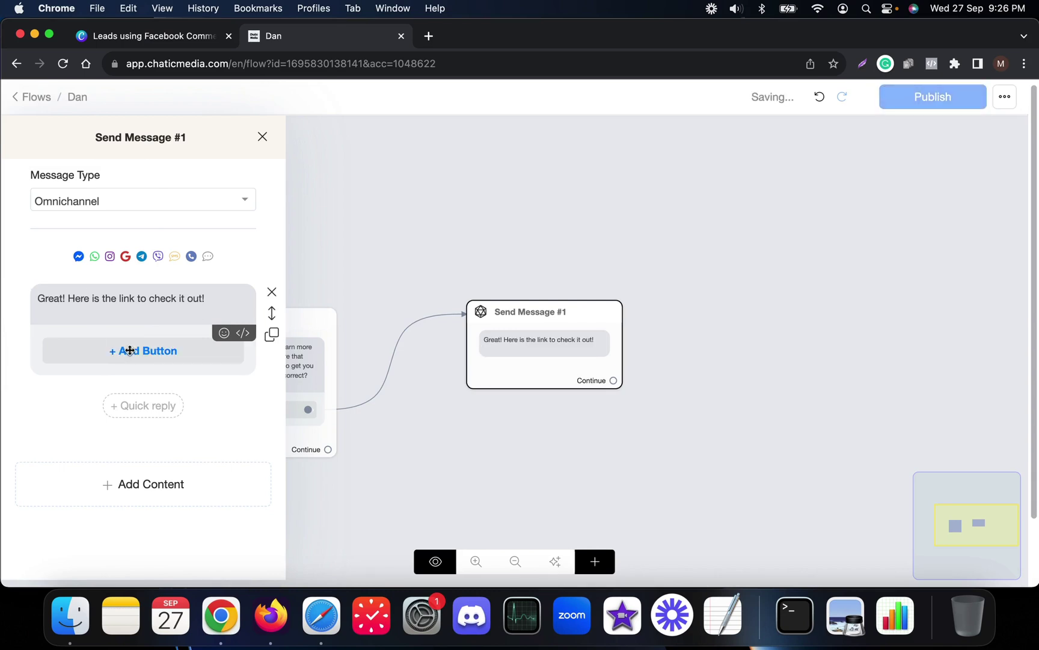
- Switch to Firefox and copy the web address of the Apply Now landing page
left_click(282, 620)
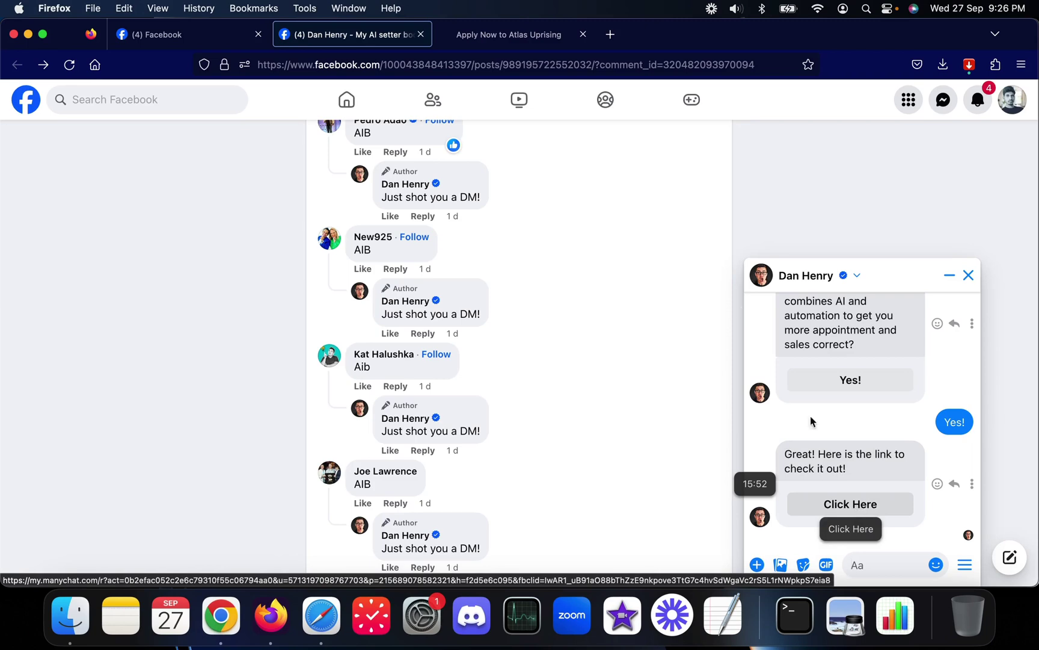
left_click(545, 38)
left_click(407, 67)
key("super+c")
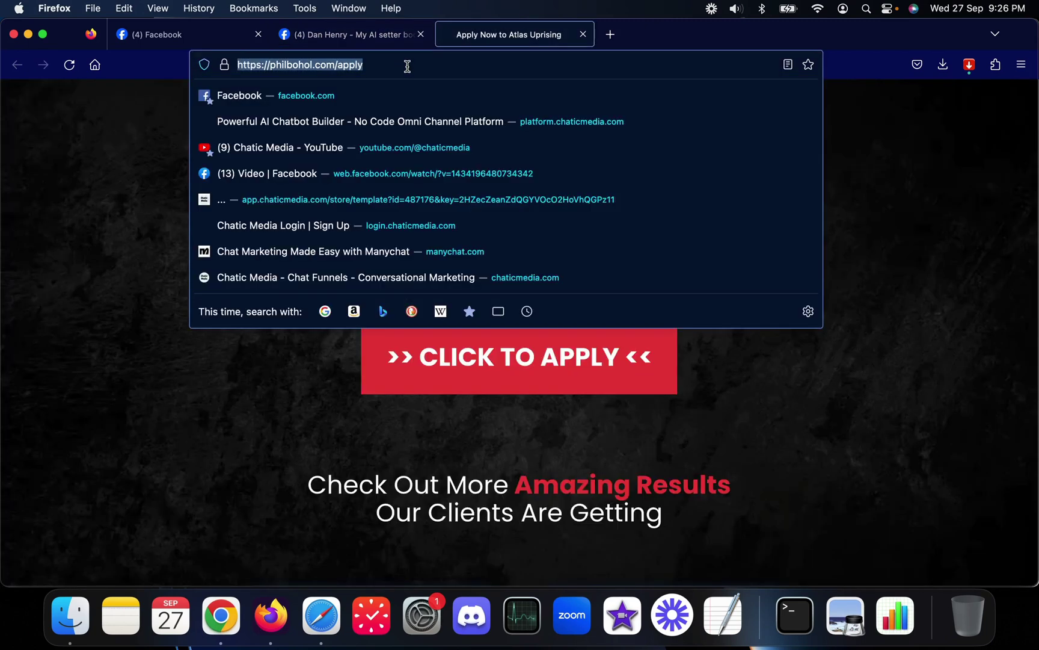
left_click(210, 632)
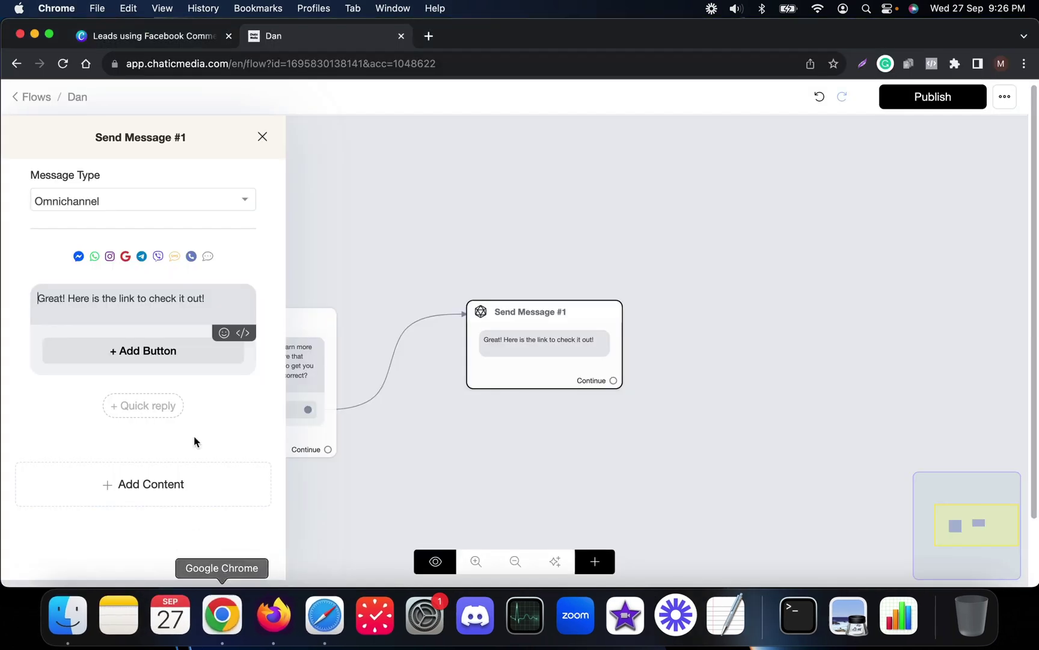
left_click(127, 355)
left_click(158, 351)
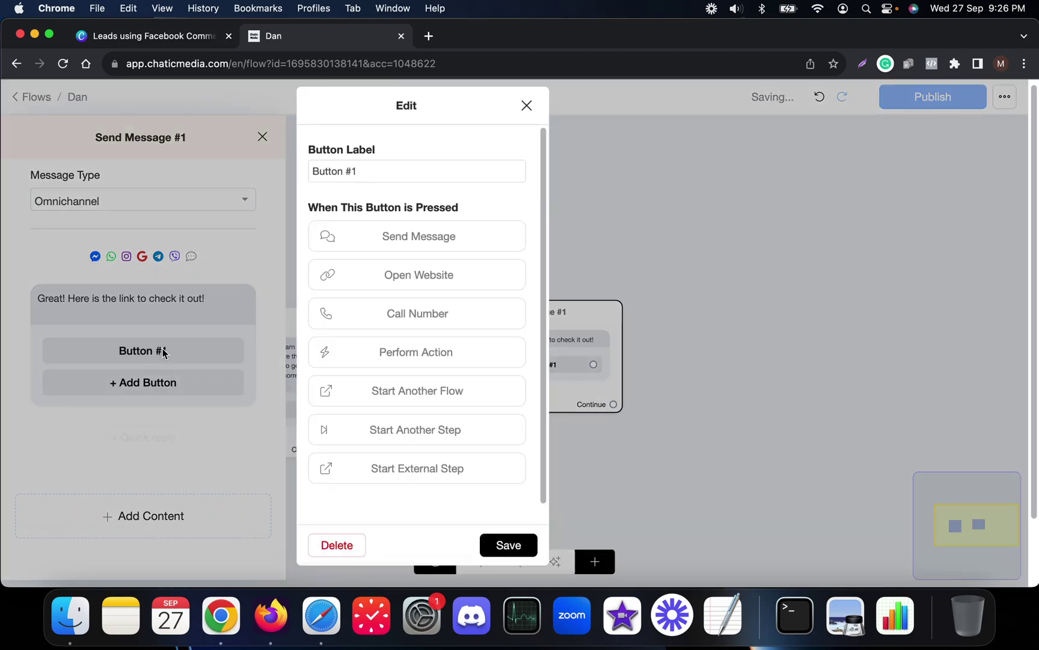
triple_click(381, 171)
type("Click Here")
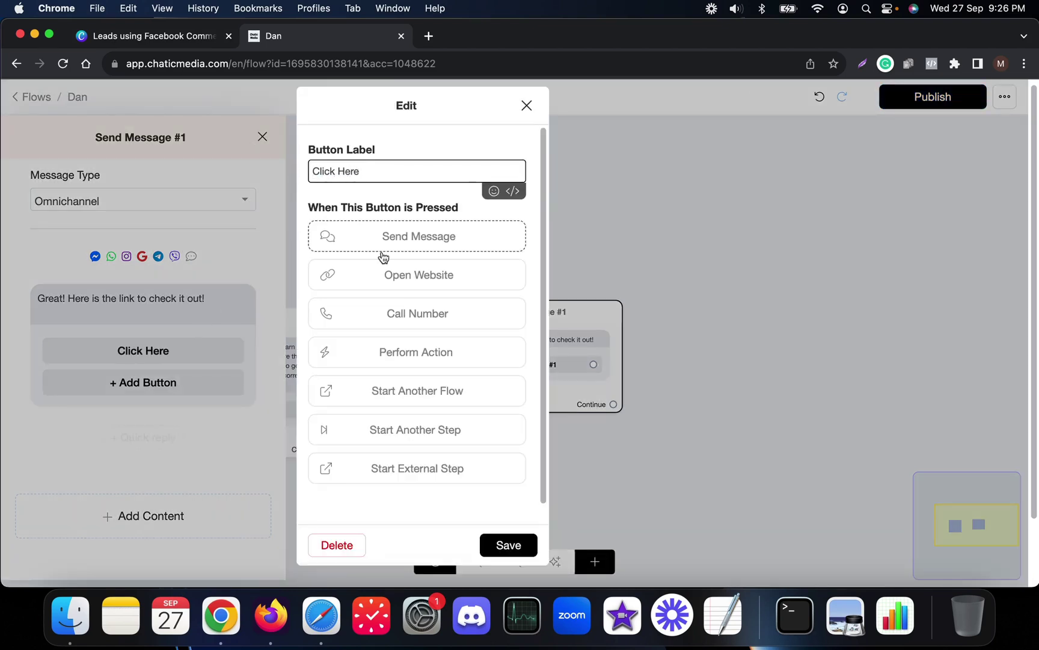
left_click(418, 278)
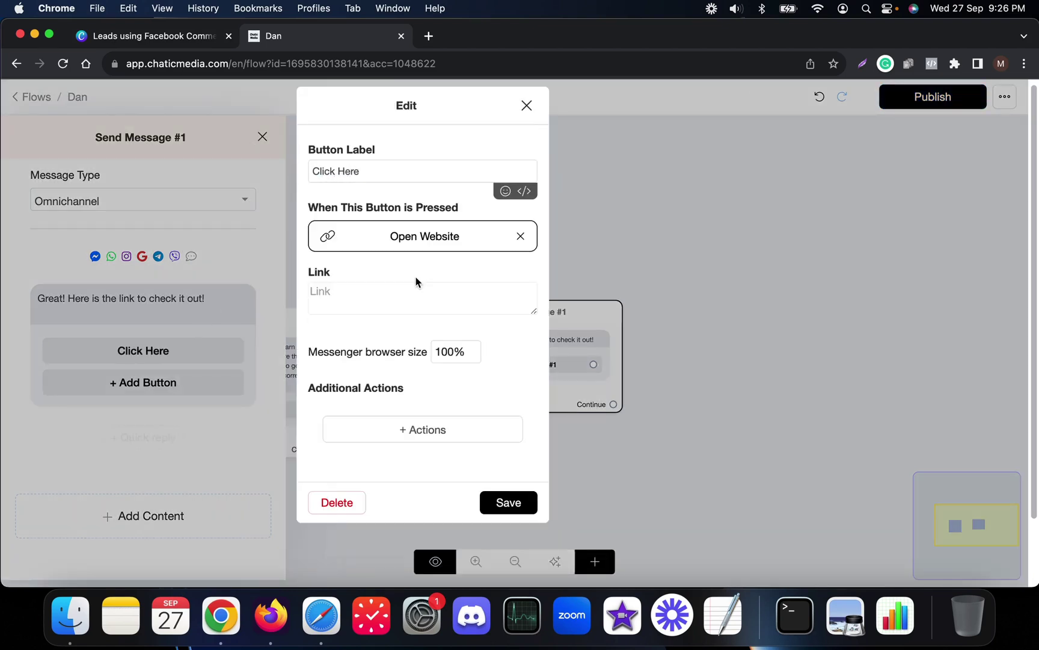
left_click(406, 298)
key("super+v")
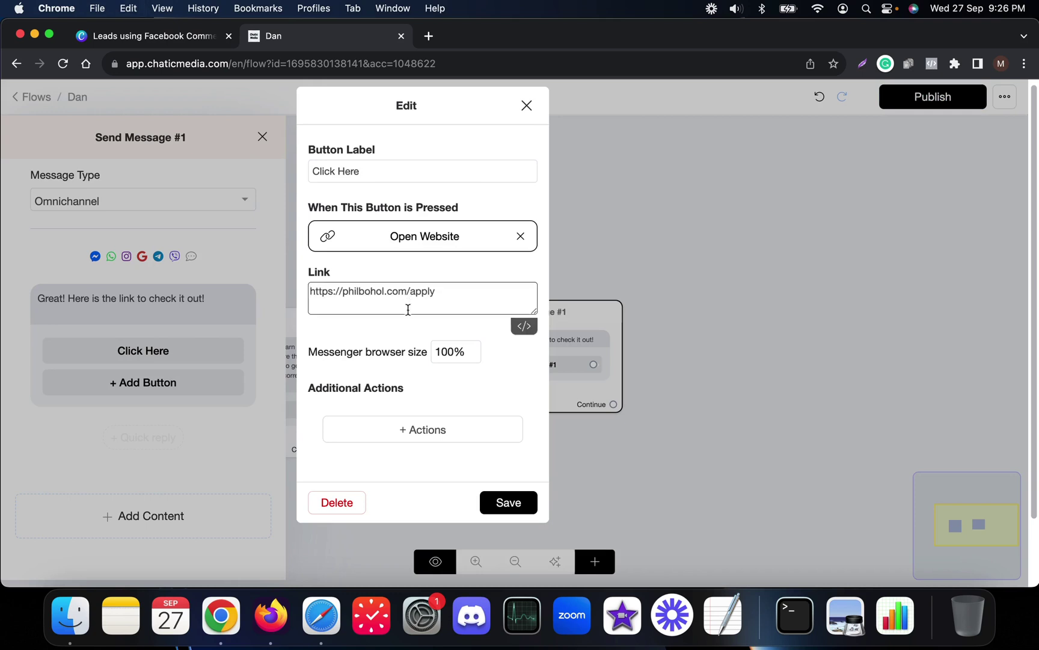
- Review the additional actions available for the Click Here button, save the button and publish the flow
left_click(408, 436)
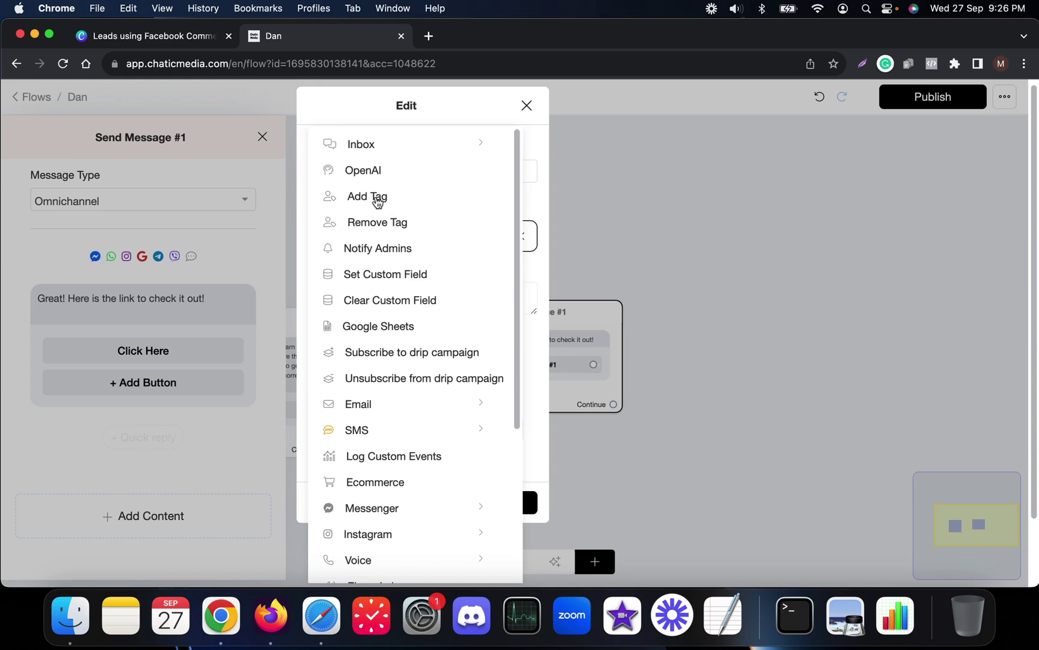
left_click(470, 103)
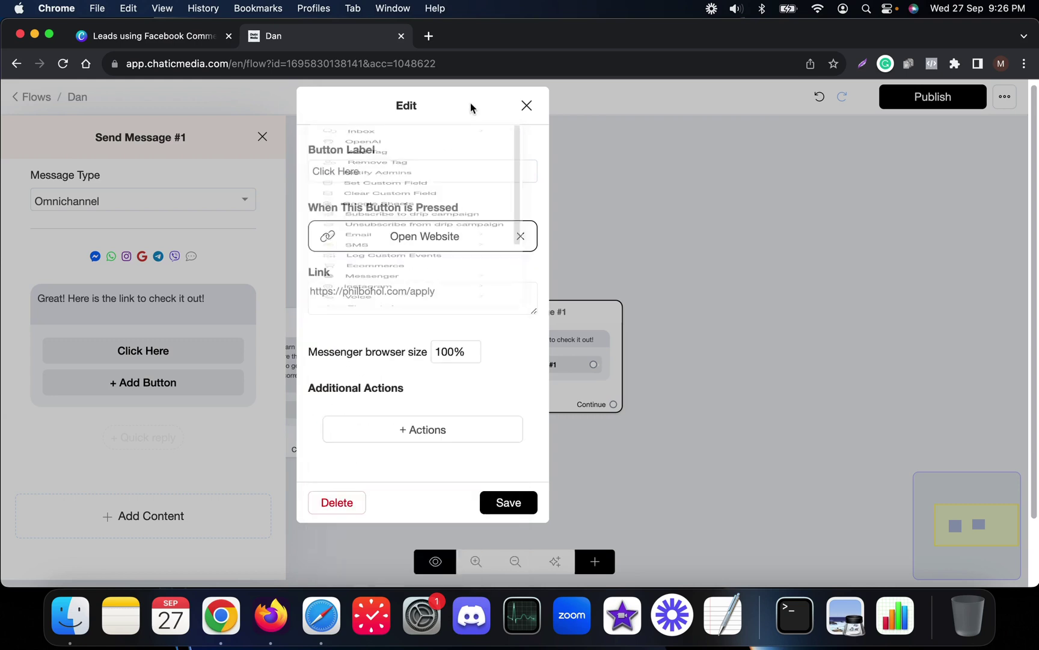
left_click(507, 503)
left_click(721, 367)
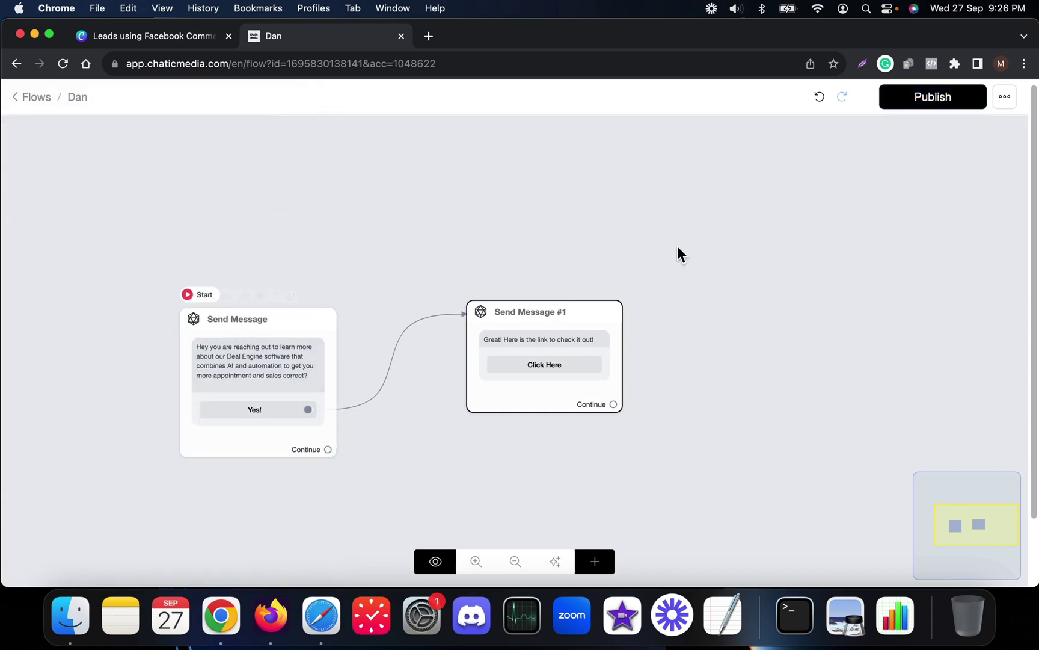
left_click(916, 103)
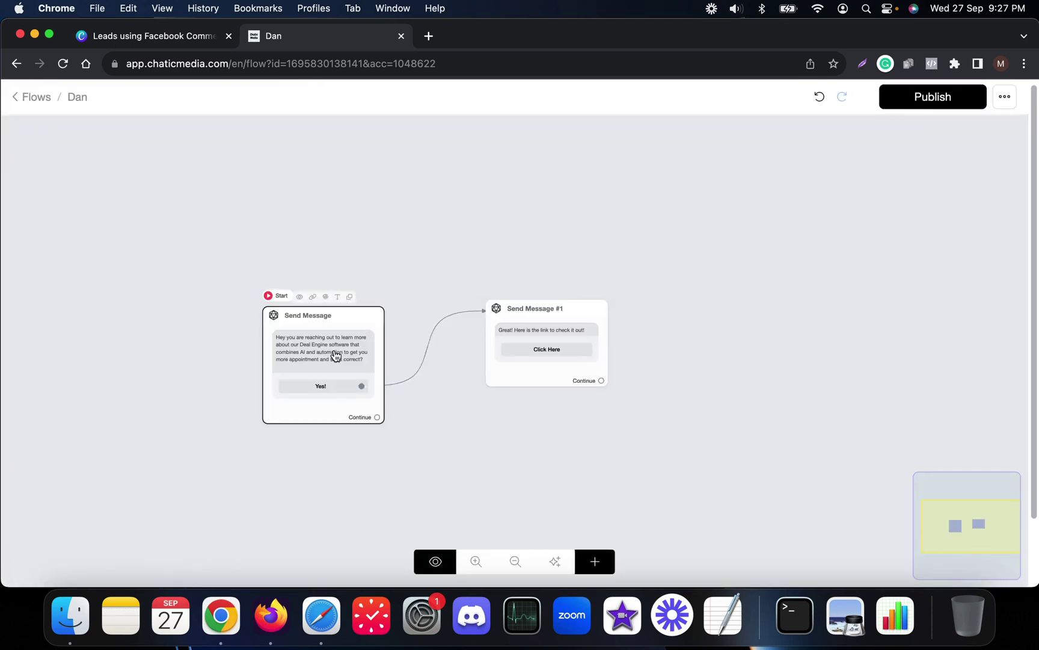
- Change the first message's type from Omnichannel to Facebook Comment Reply and publish the flow
left_click(333, 337)
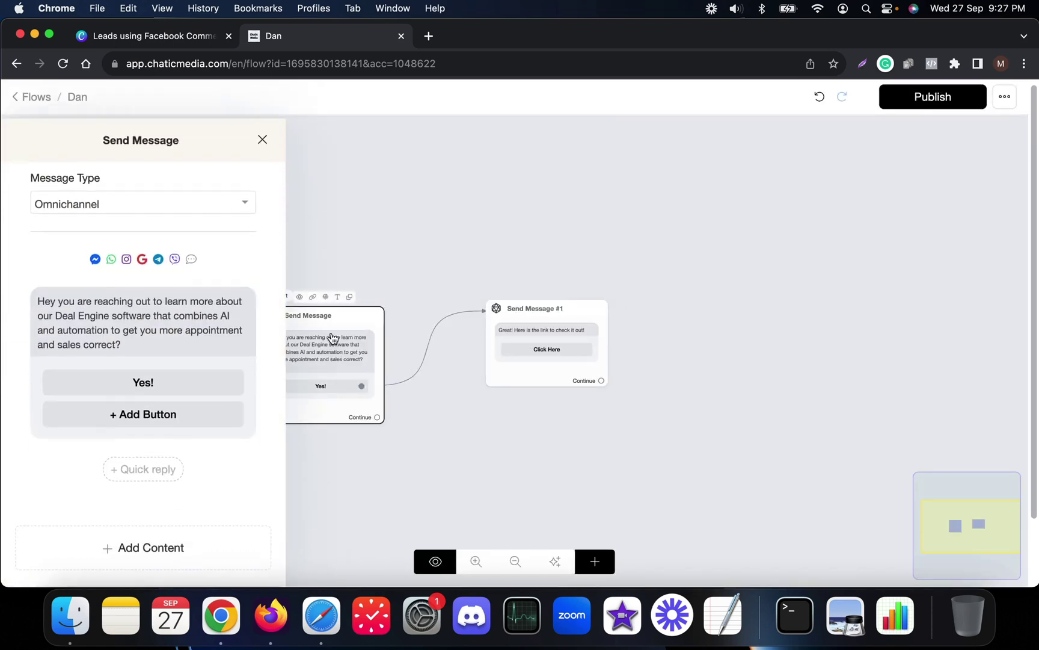
left_click(127, 205)
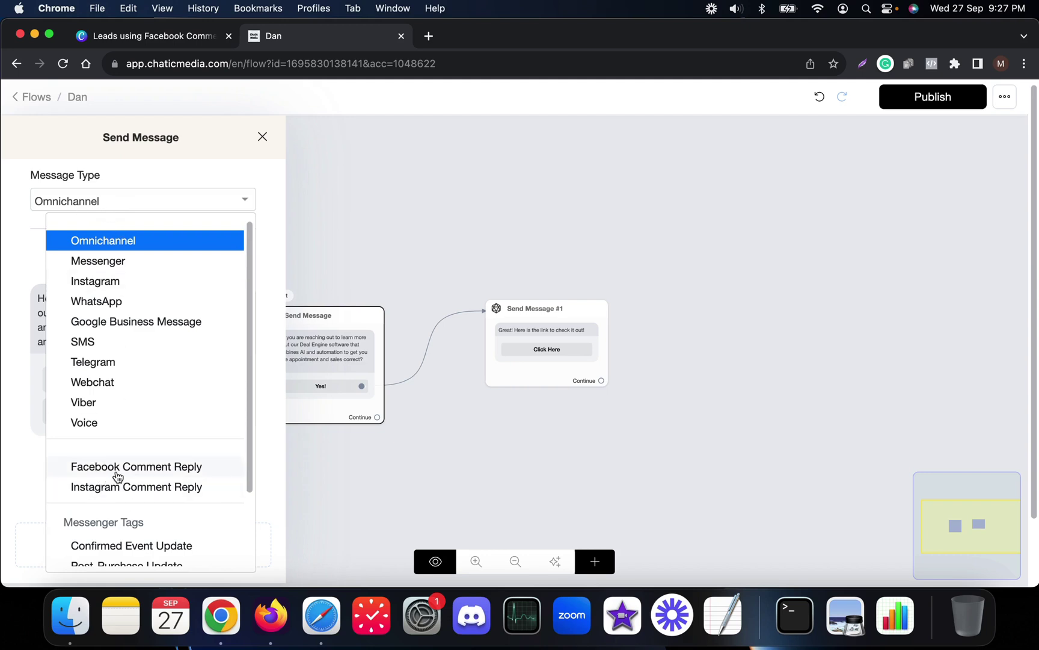
left_click(194, 469)
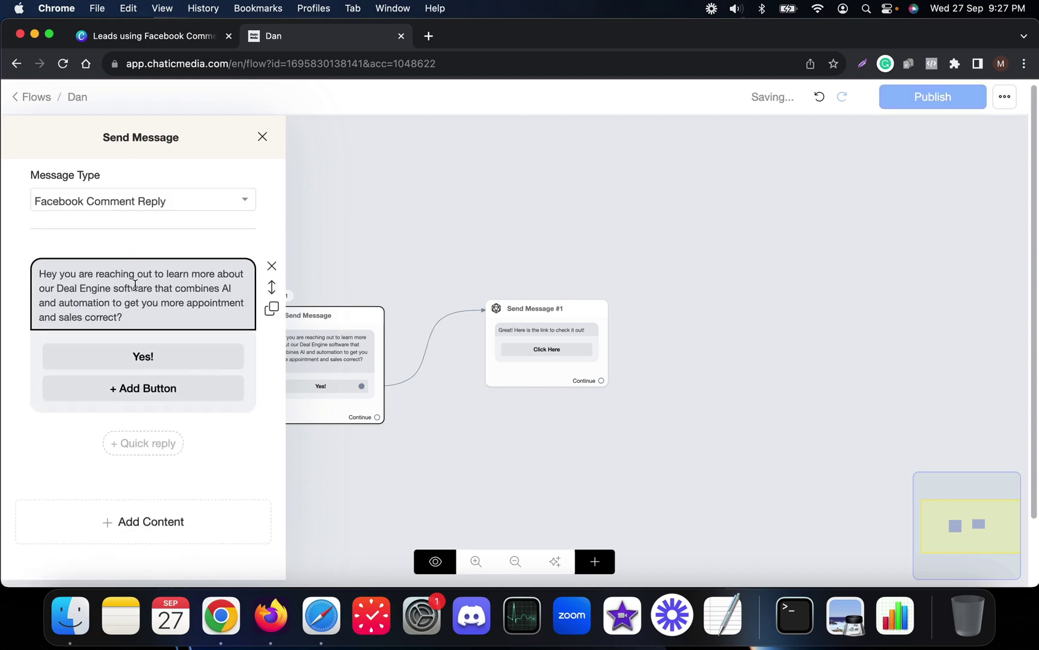
left_click(463, 260)
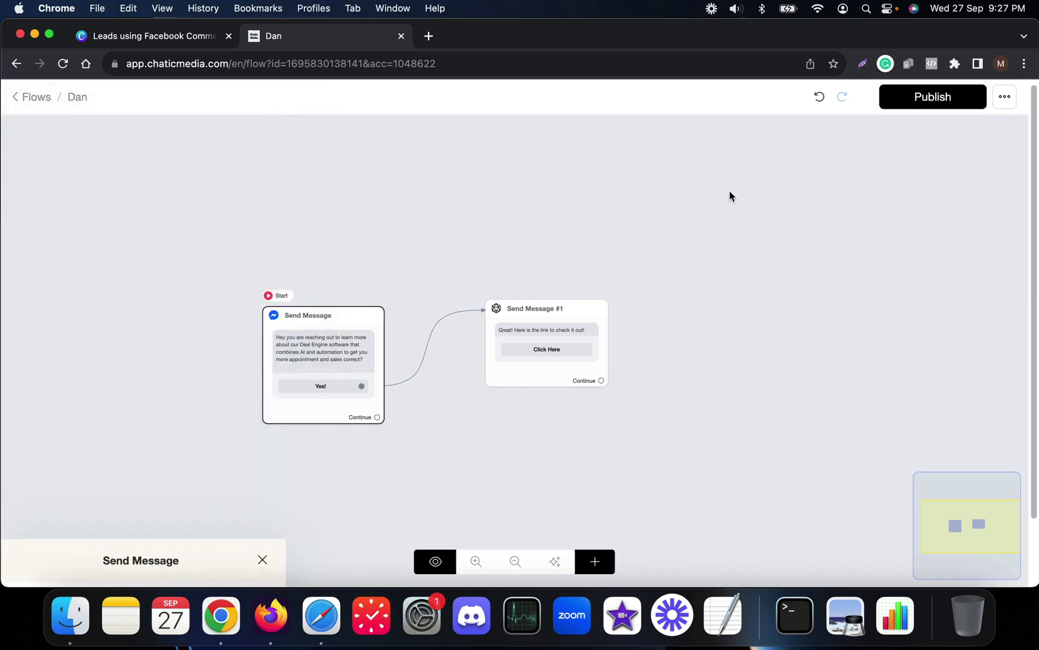
left_click(940, 107)
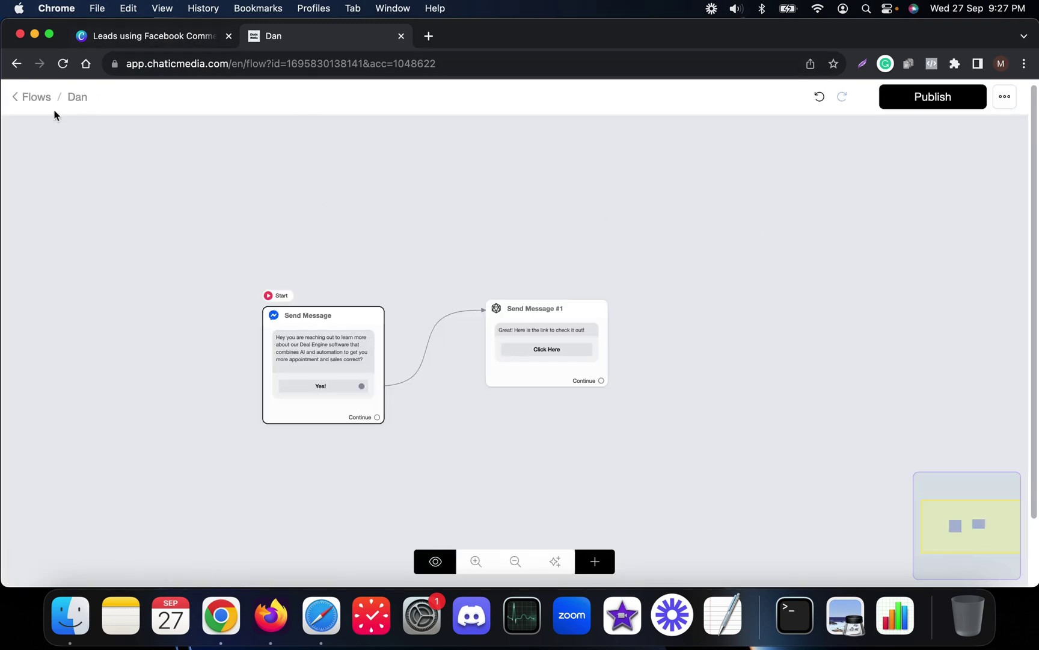
- Open the existing Facebook comment automation, select the Dan flow as its private reply to comments, and save it
left_click(39, 101)
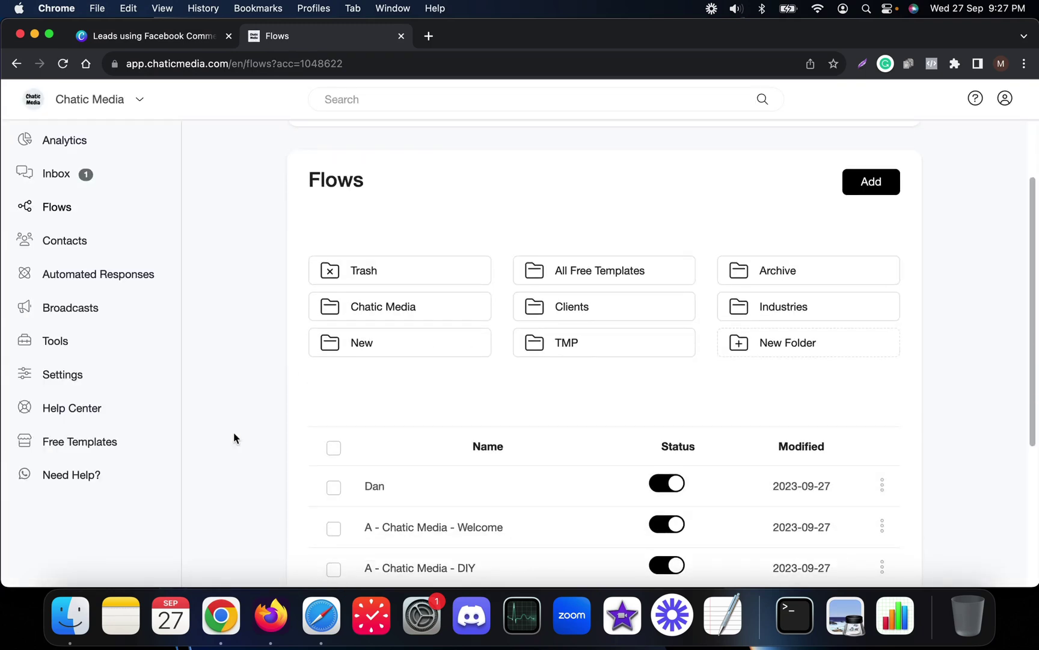
left_click(53, 350)
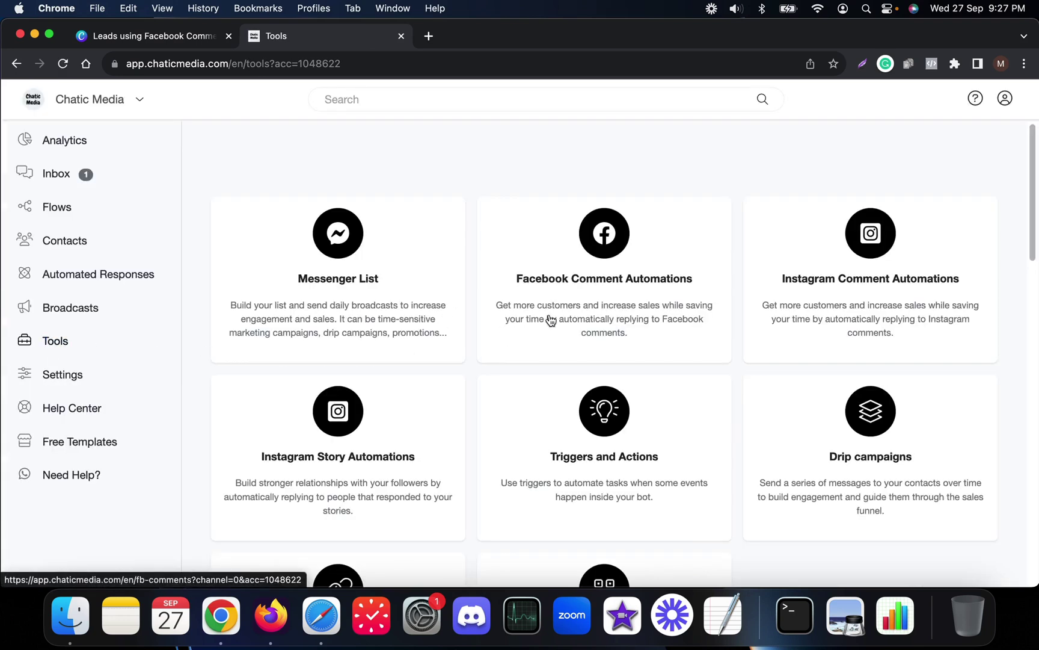
left_click(597, 280)
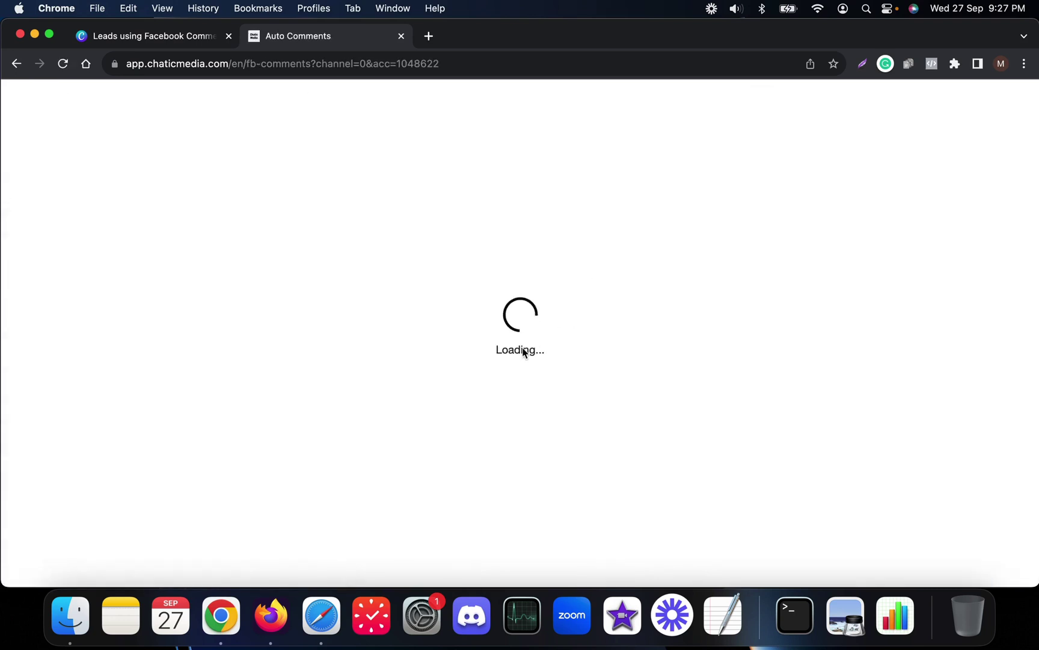
left_click(477, 313)
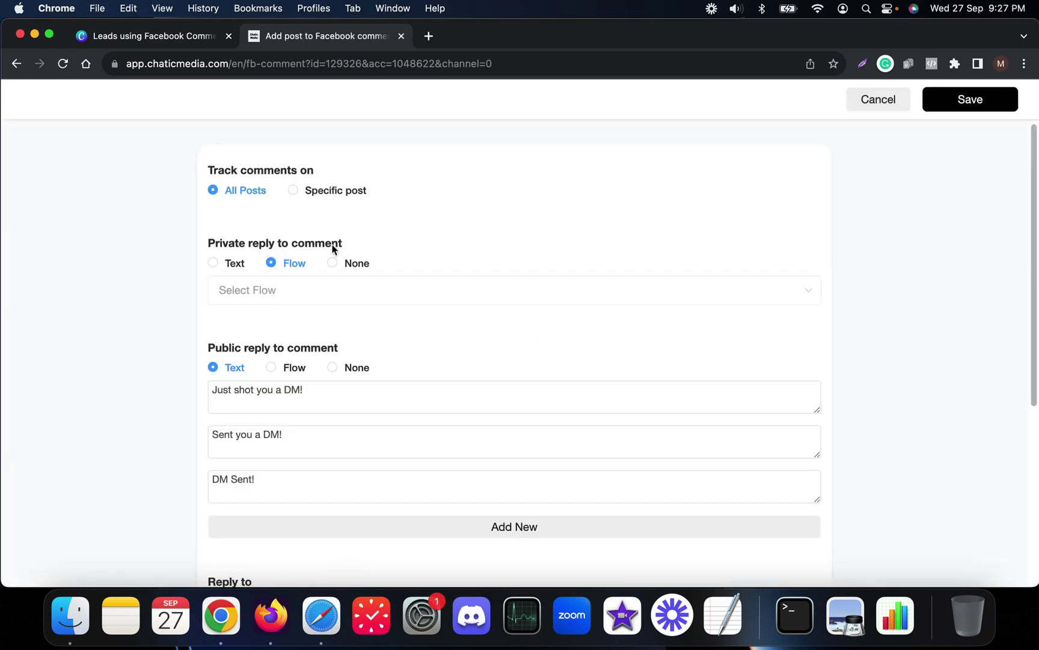
left_click(311, 292)
left_click(262, 333)
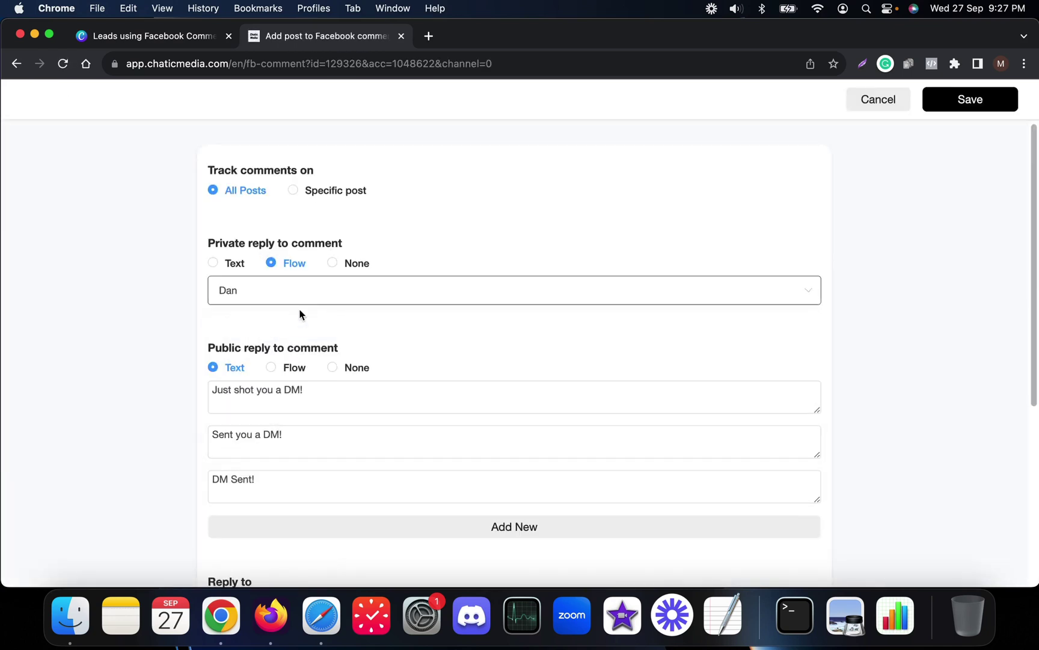
left_click(976, 110)
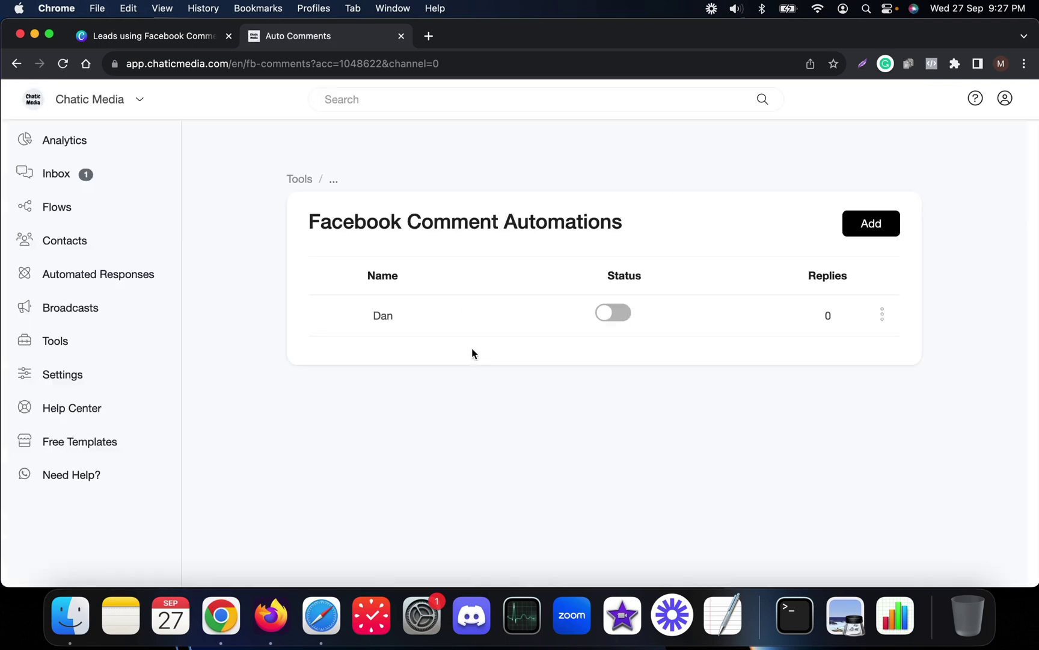
- Enable the Dan comment automation, review its reply and keyword settings, and save it again
left_click(623, 313)
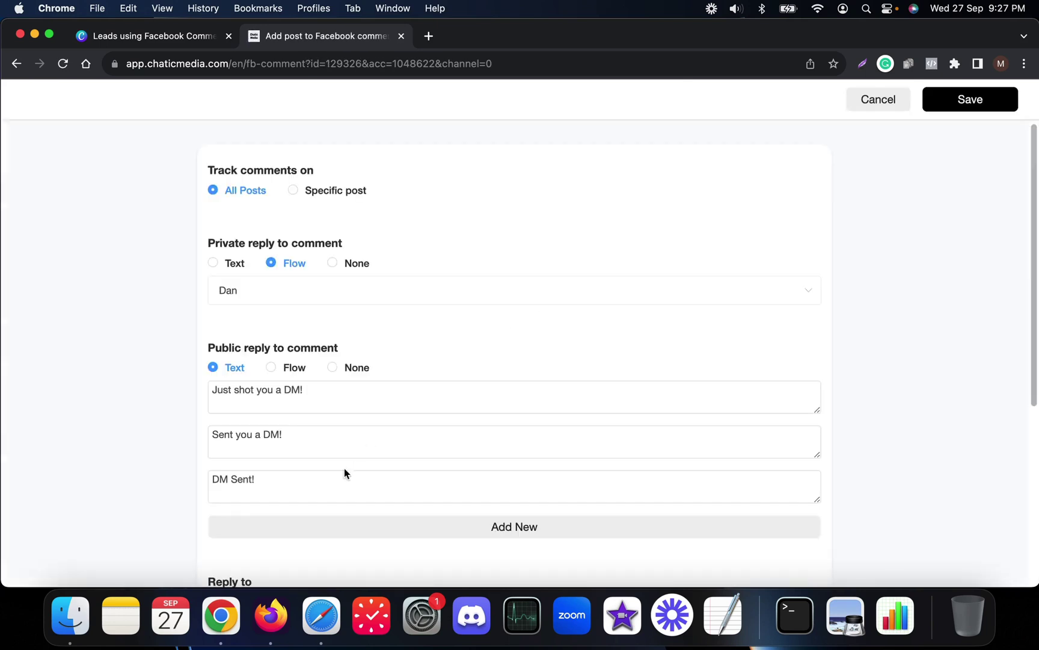
scroll(344, 469, "down", 5)
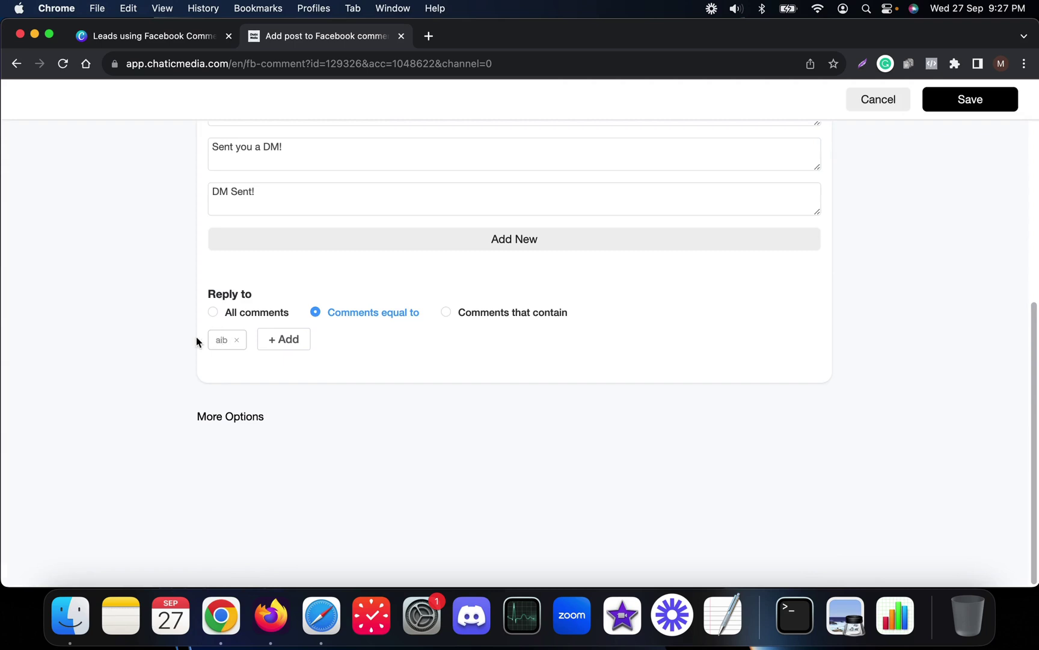
scroll(474, 348, "up", 5)
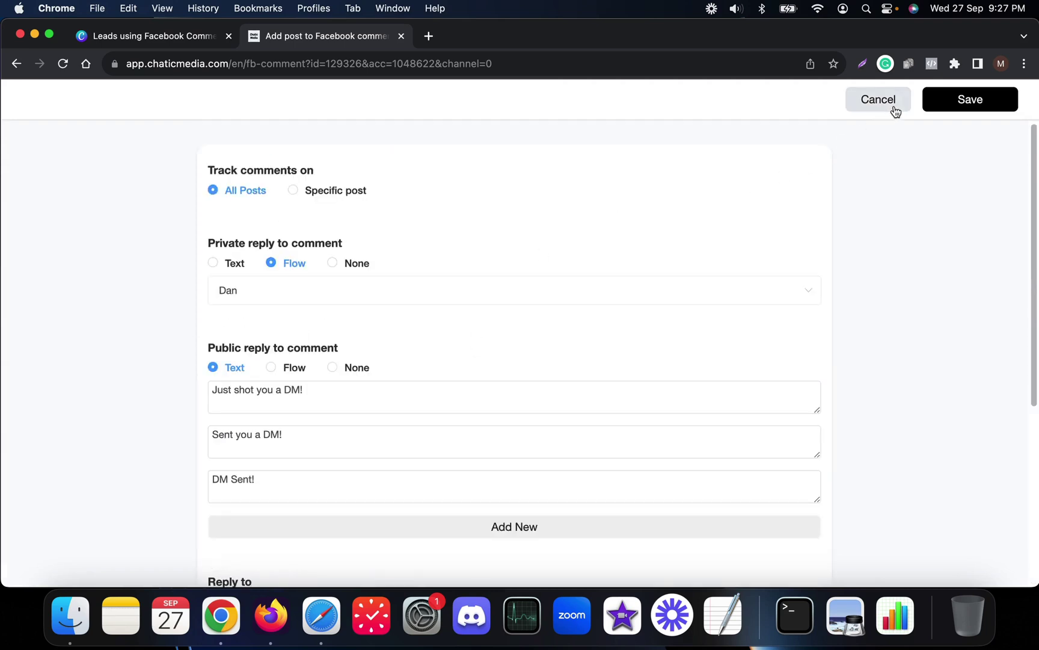
left_click(961, 101)
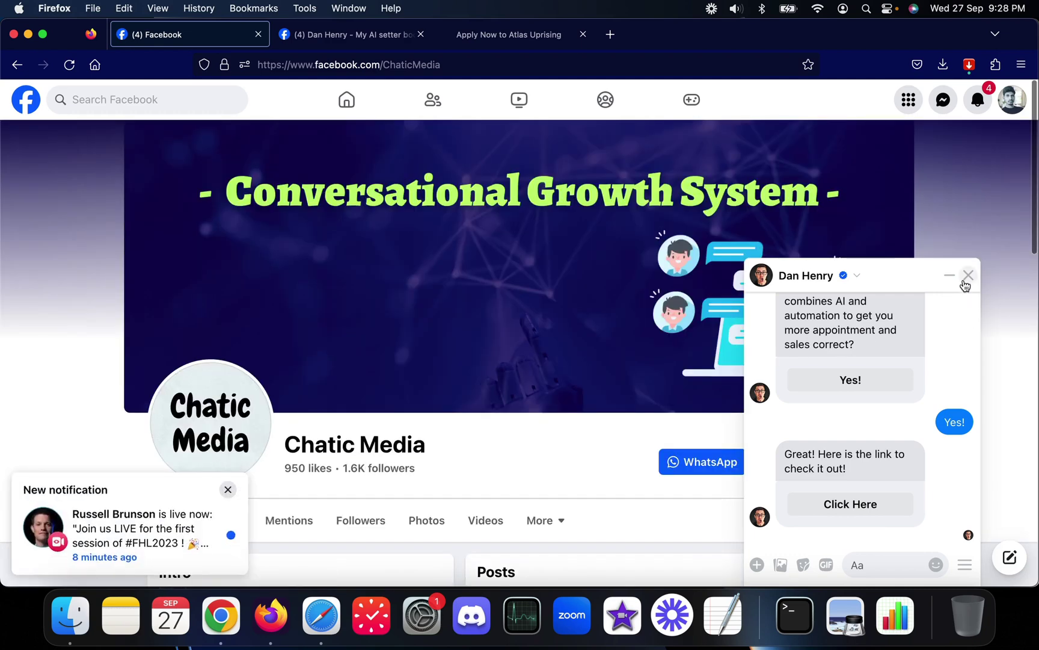
- In Firefox, close the open chat on the Chatic Media page and post the comment AIB on the Spintax Messages post
left_click(970, 275)
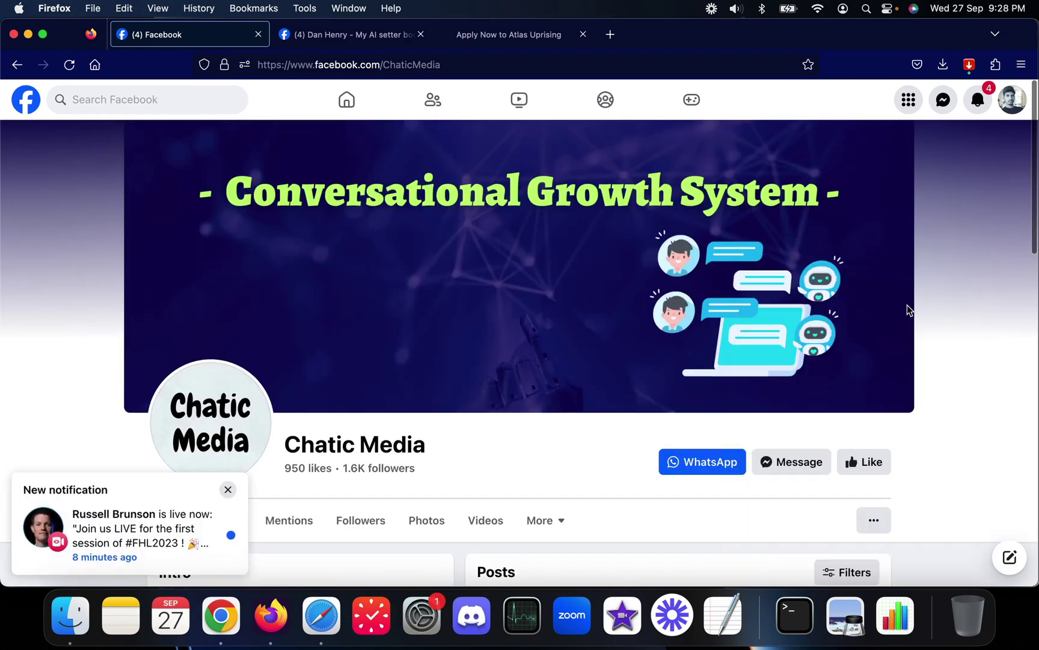
scroll(621, 385, "down", 10)
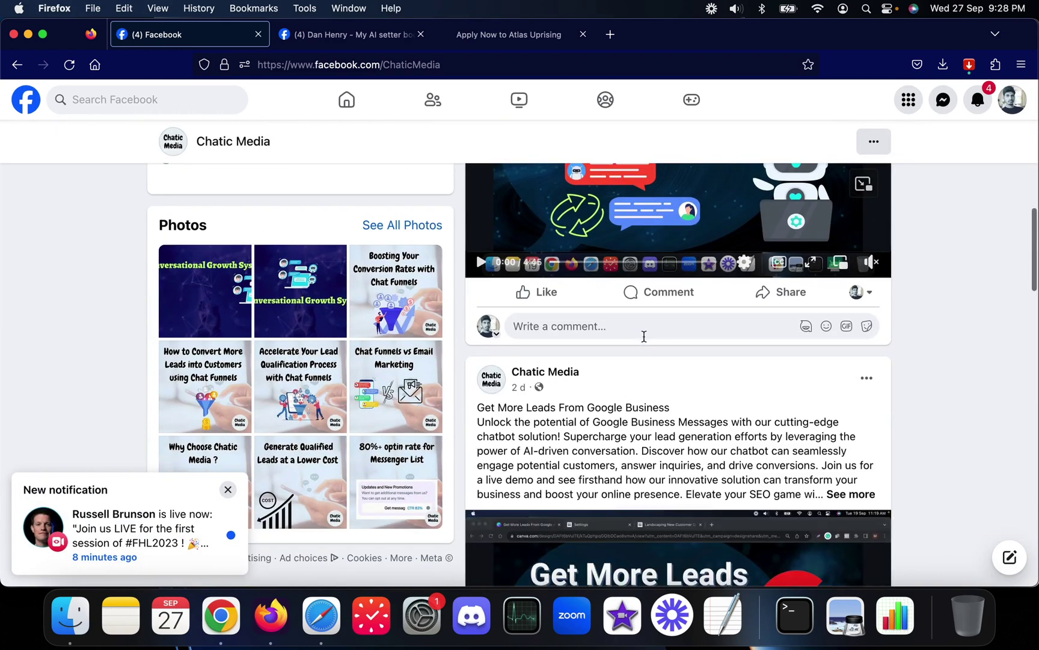
left_click(643, 337)
type("AI")
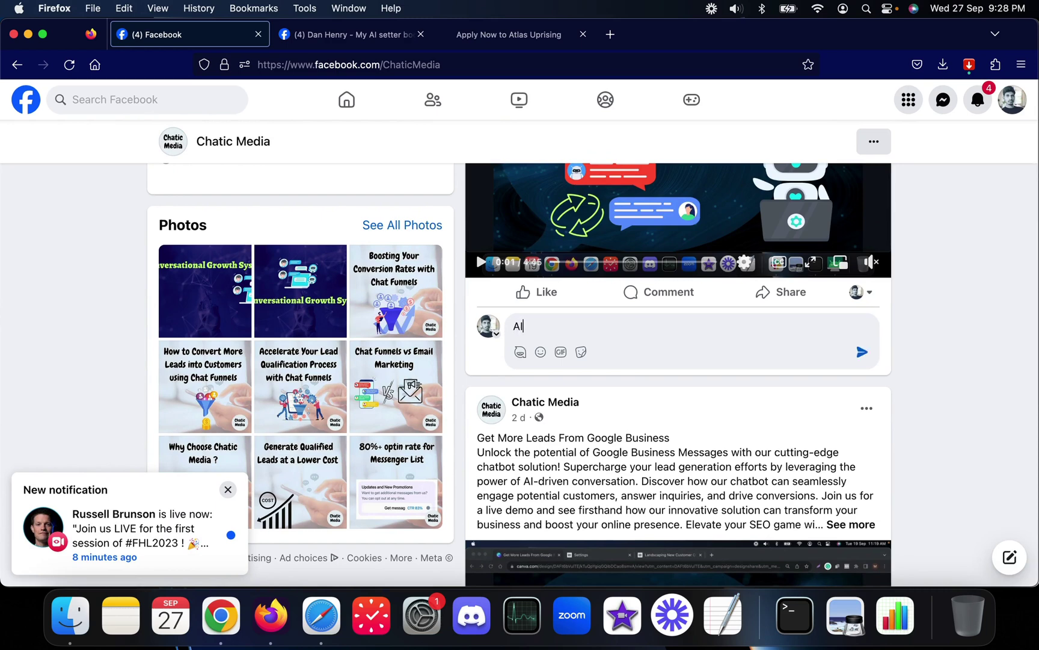
type("B")
key("Return")
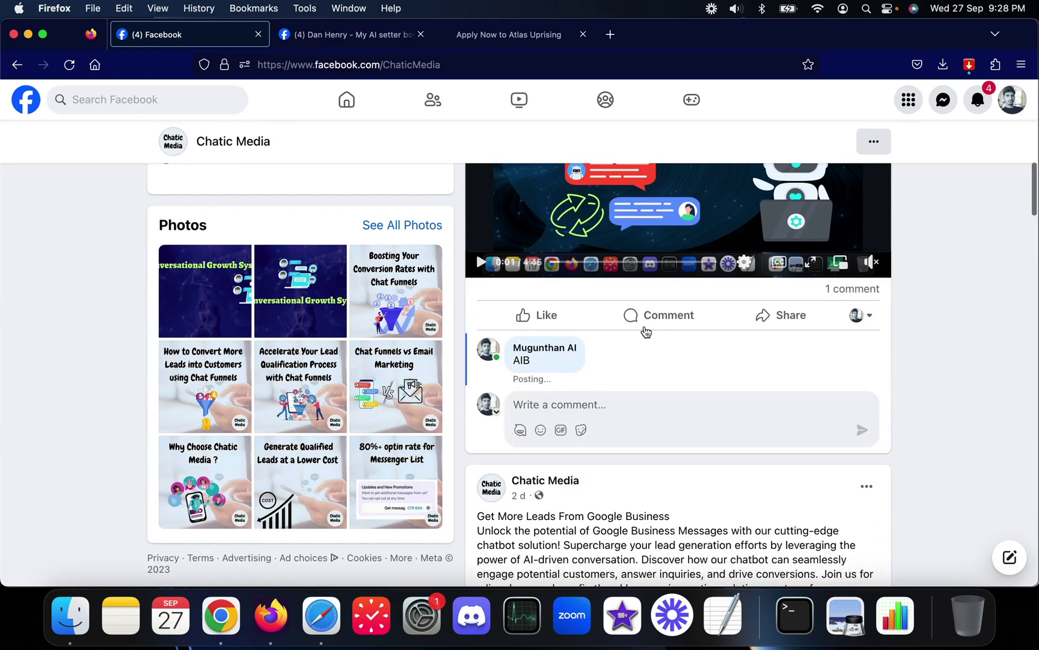
- Reload the Chatic Media page and check the AIB comment for the automated public reply and private message
scroll(547, 373, "up", 5)
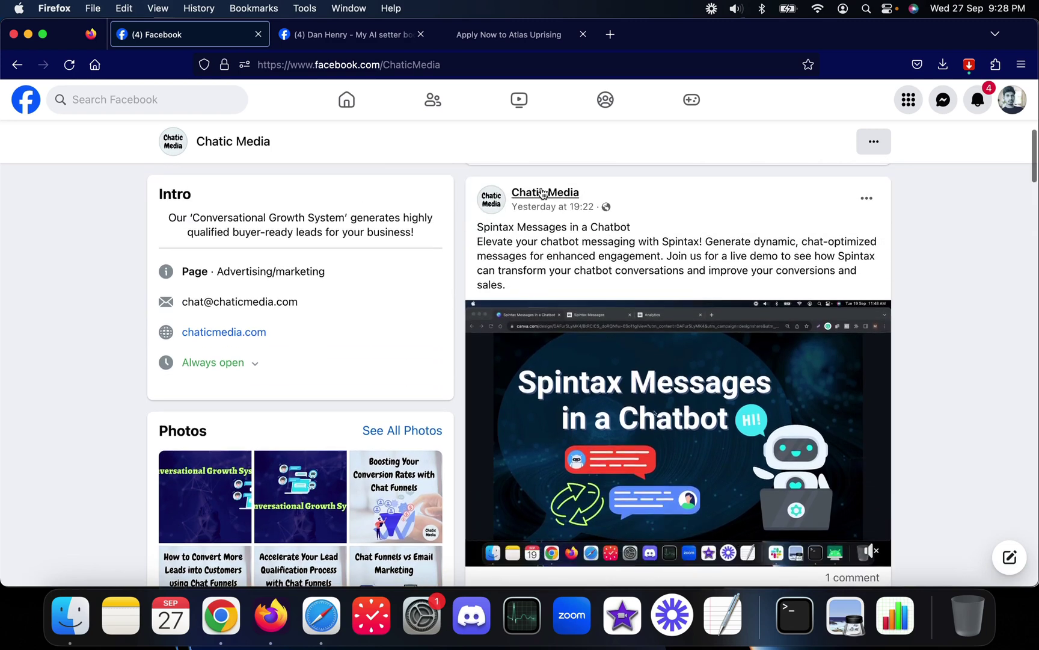
scroll(589, 360, "down", 5)
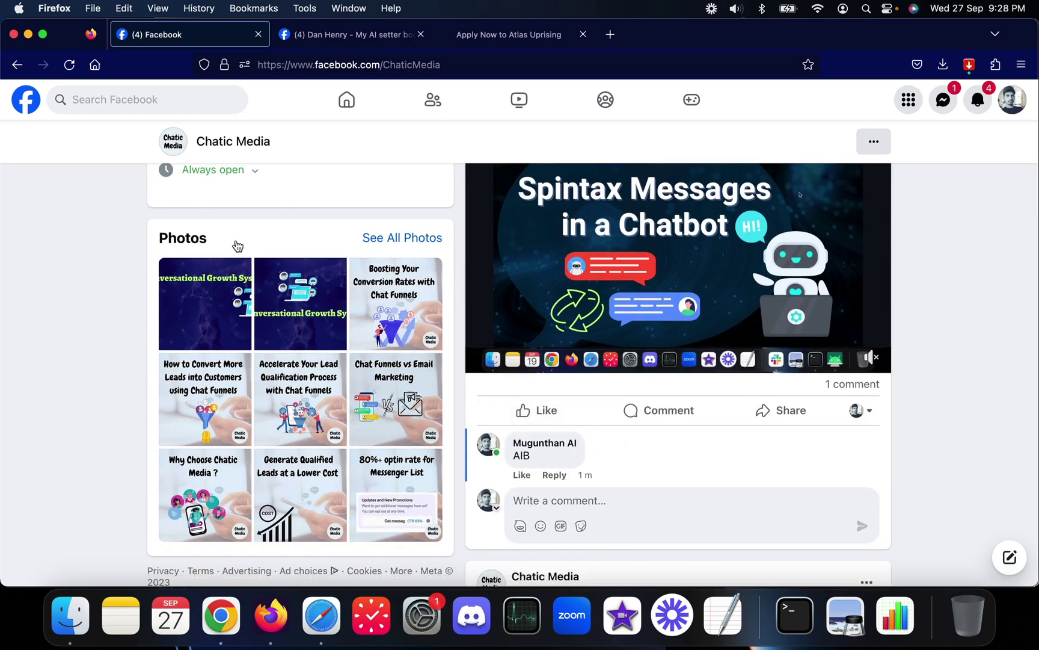
left_click(69, 65)
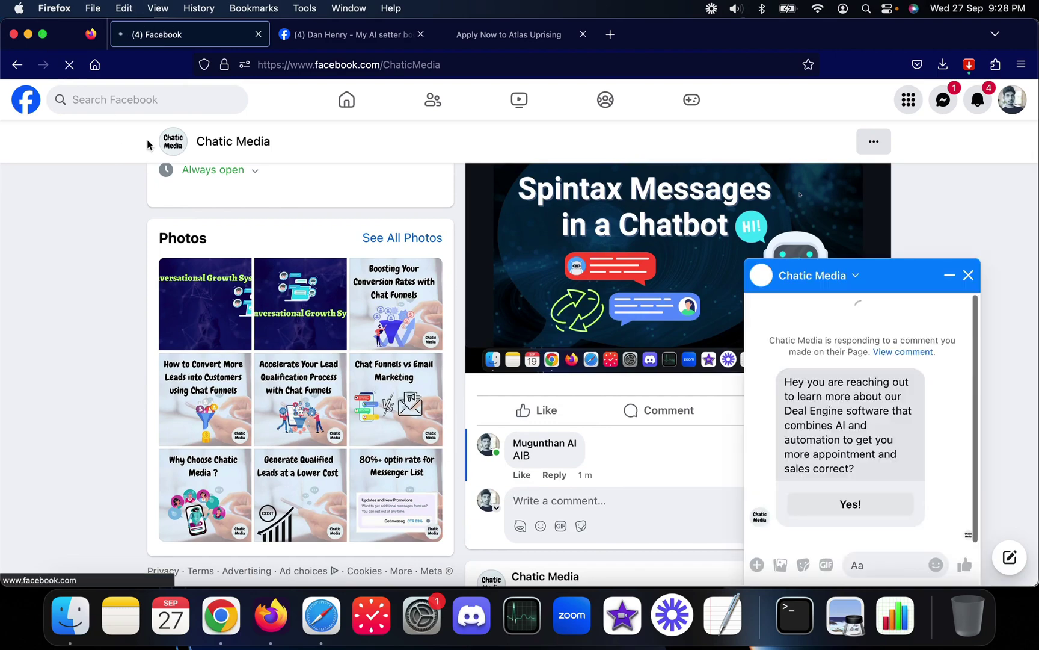
scroll(770, 448, "down", 10)
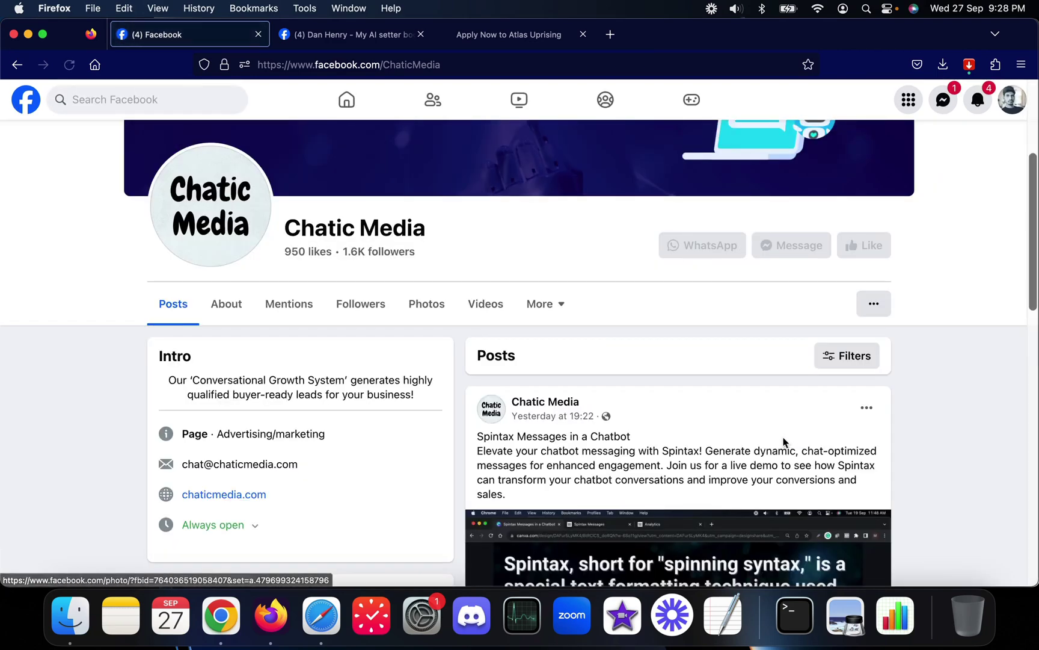
scroll(731, 459, "down", 2)
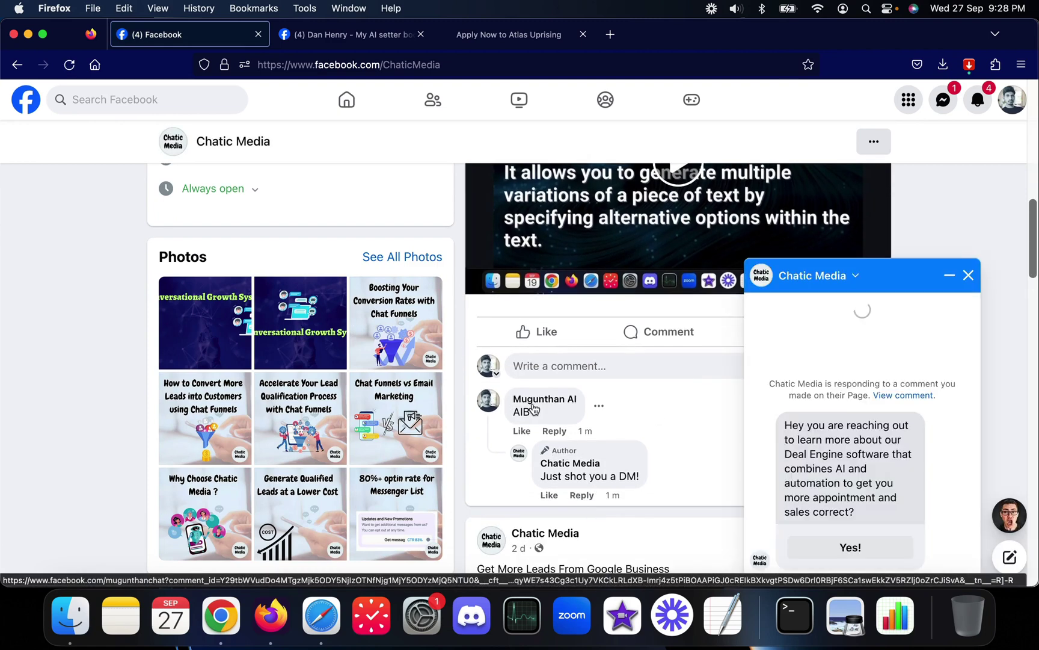
mouse_move(525, 409)
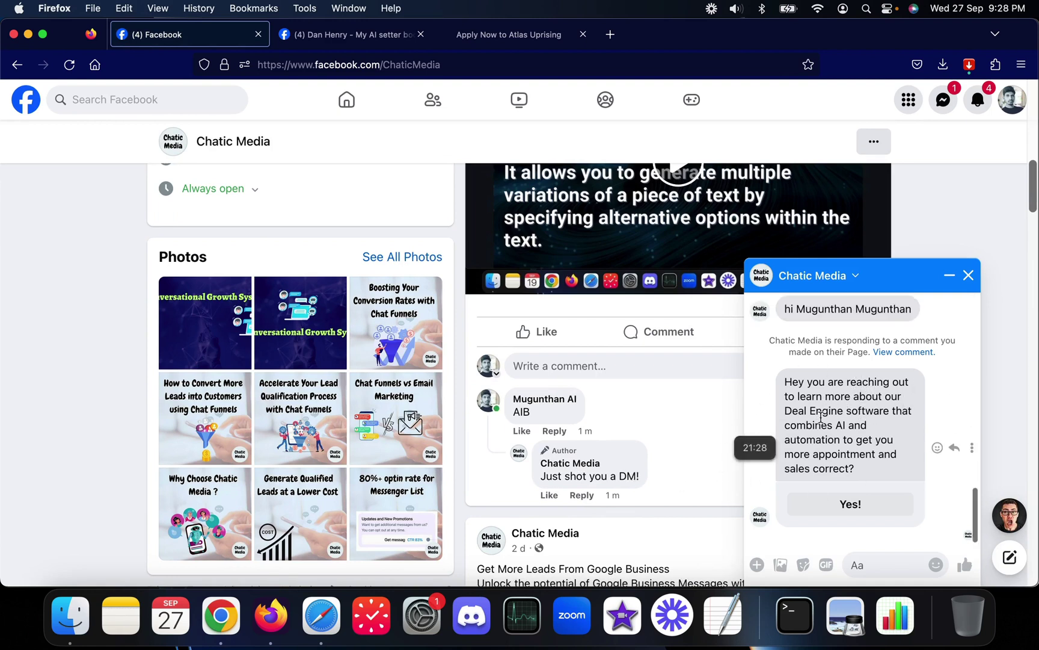
- Answer Yes! in the Chatic Media chat, open its Click Here link, and return to compare it with the original conversation
left_click(884, 505)
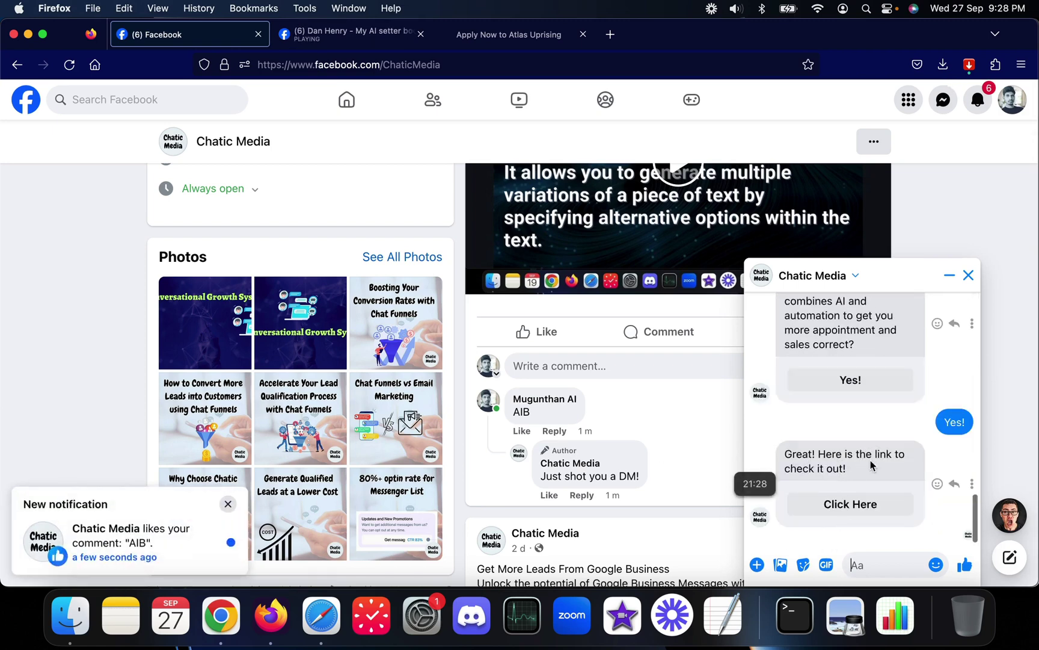
left_click(851, 504)
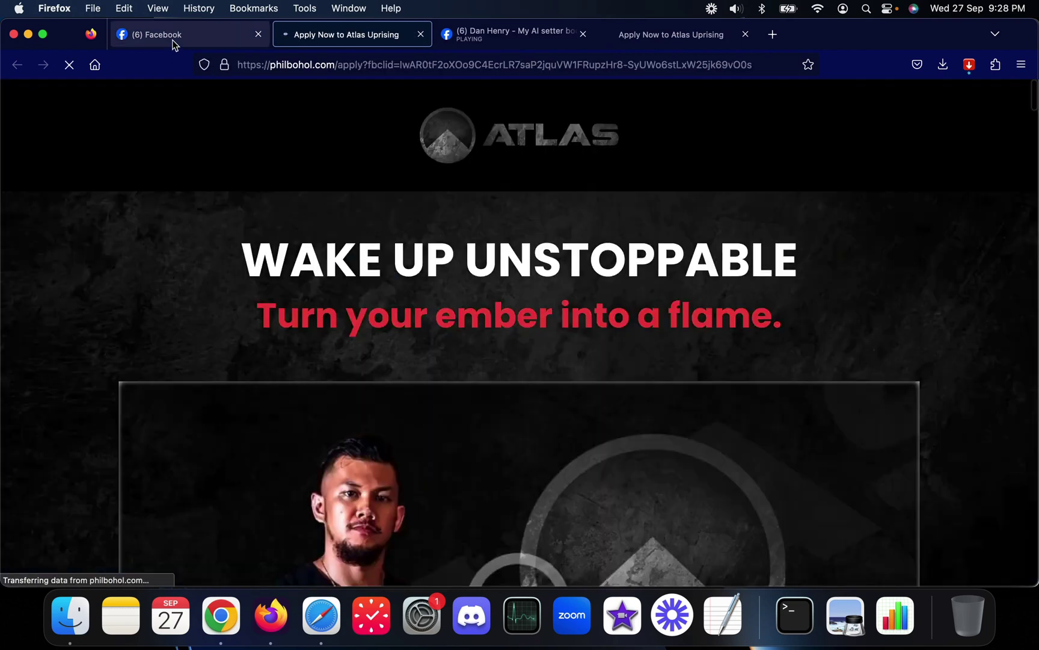
left_click(173, 37)
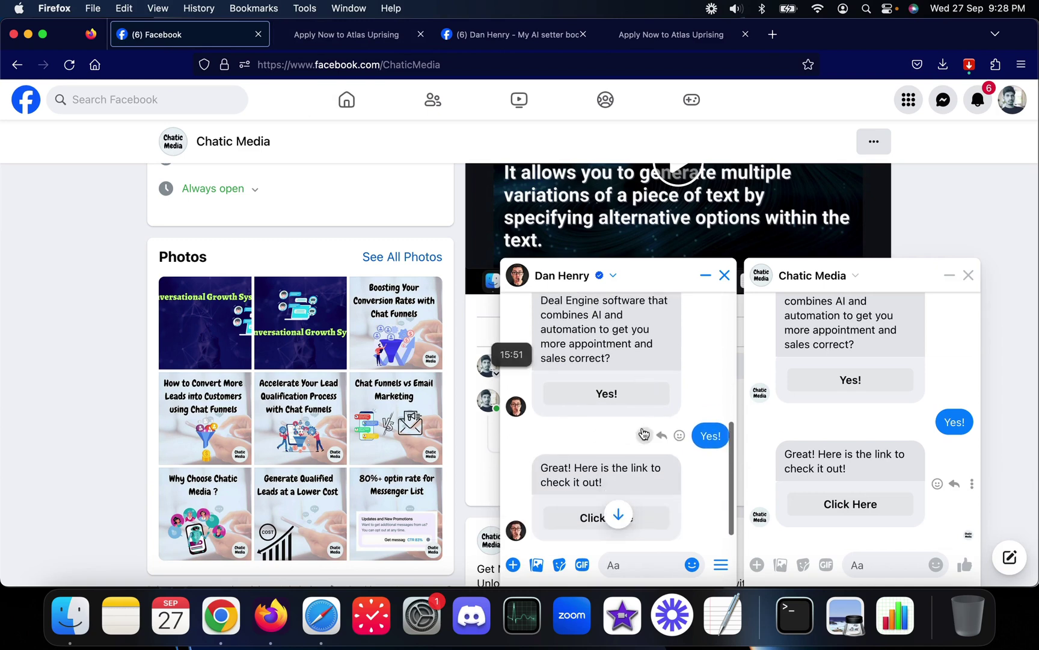
left_click(724, 275)
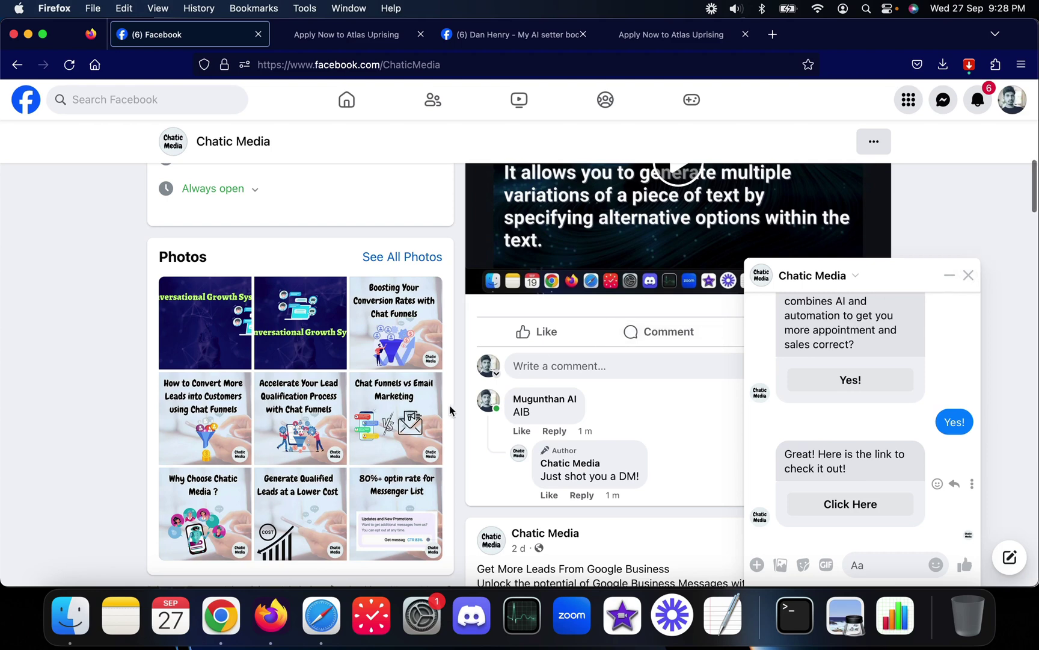
- Switch back to Chrome and return to the Canva presentation about leads from Facebook comments
scroll(511, 385, "down", 2)
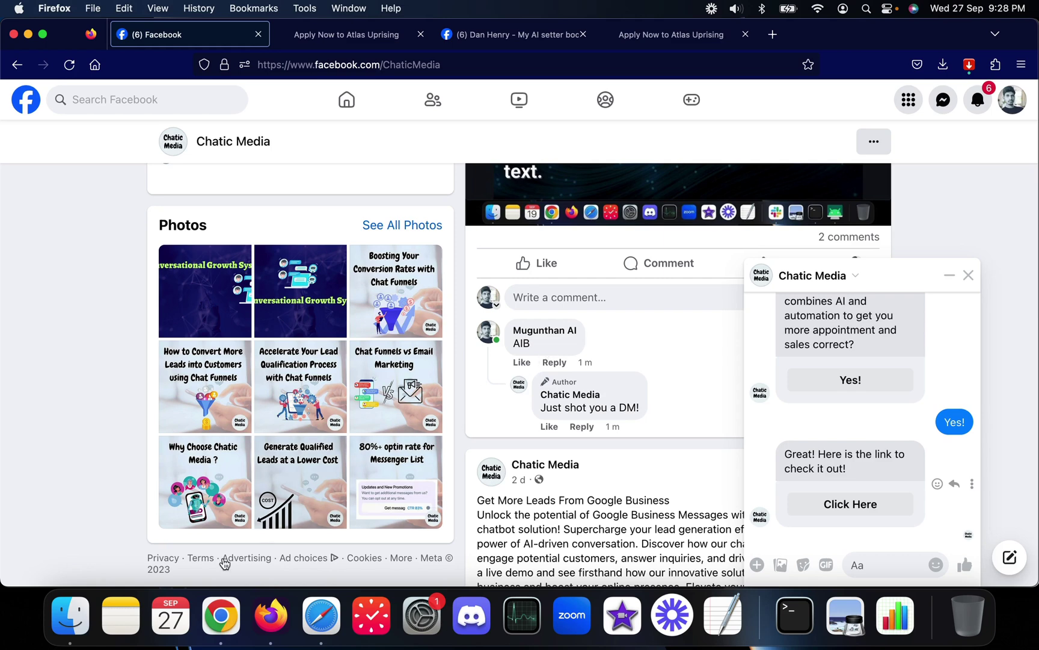
left_click(221, 615)
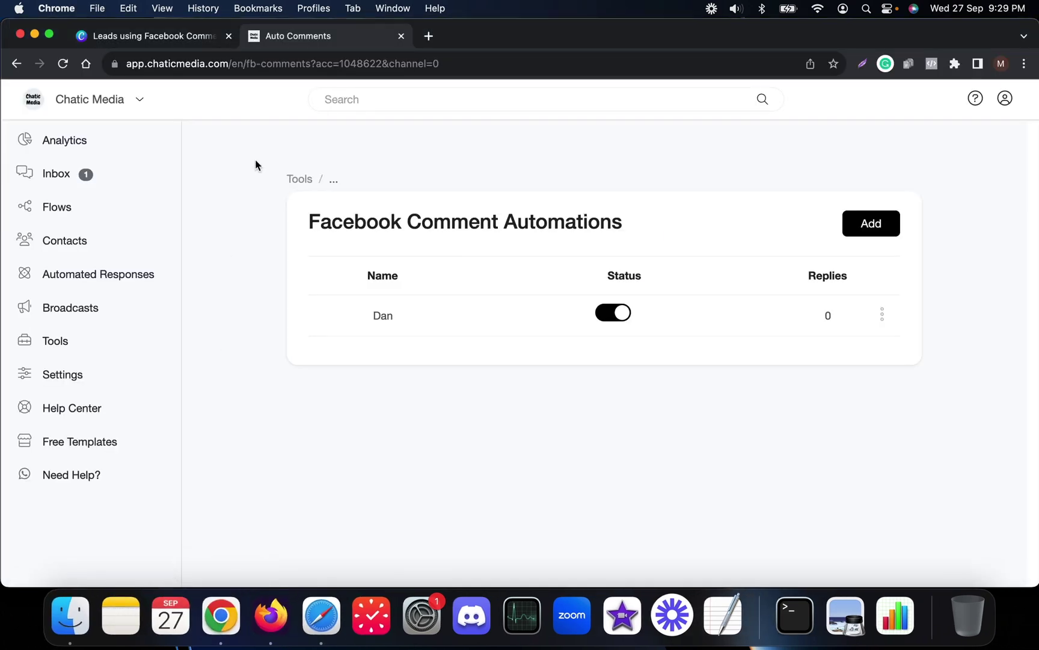
left_click(171, 37)
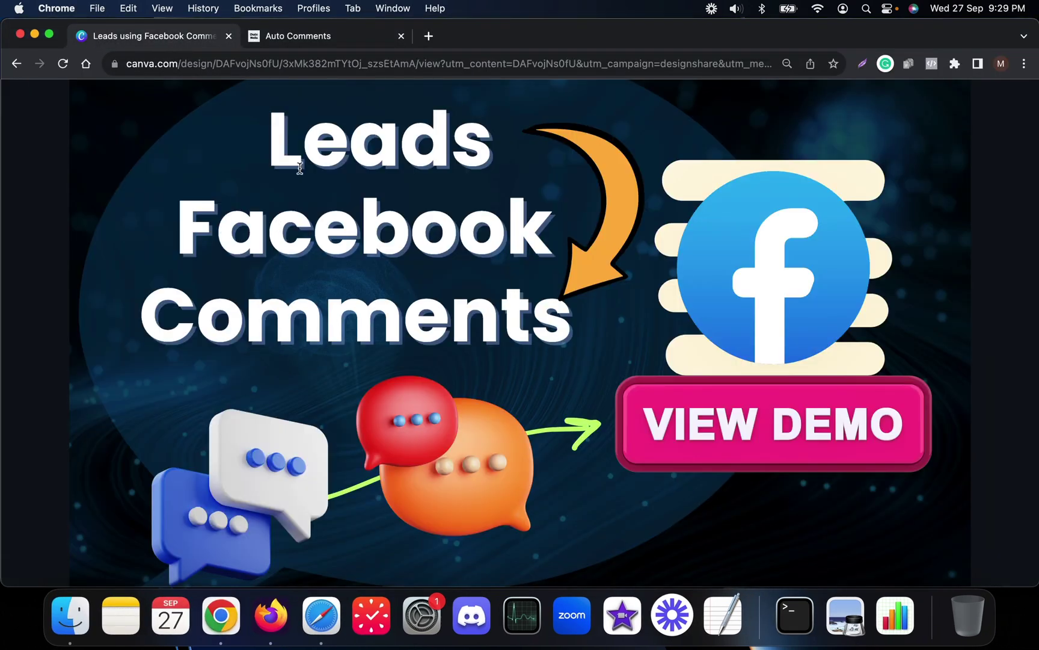